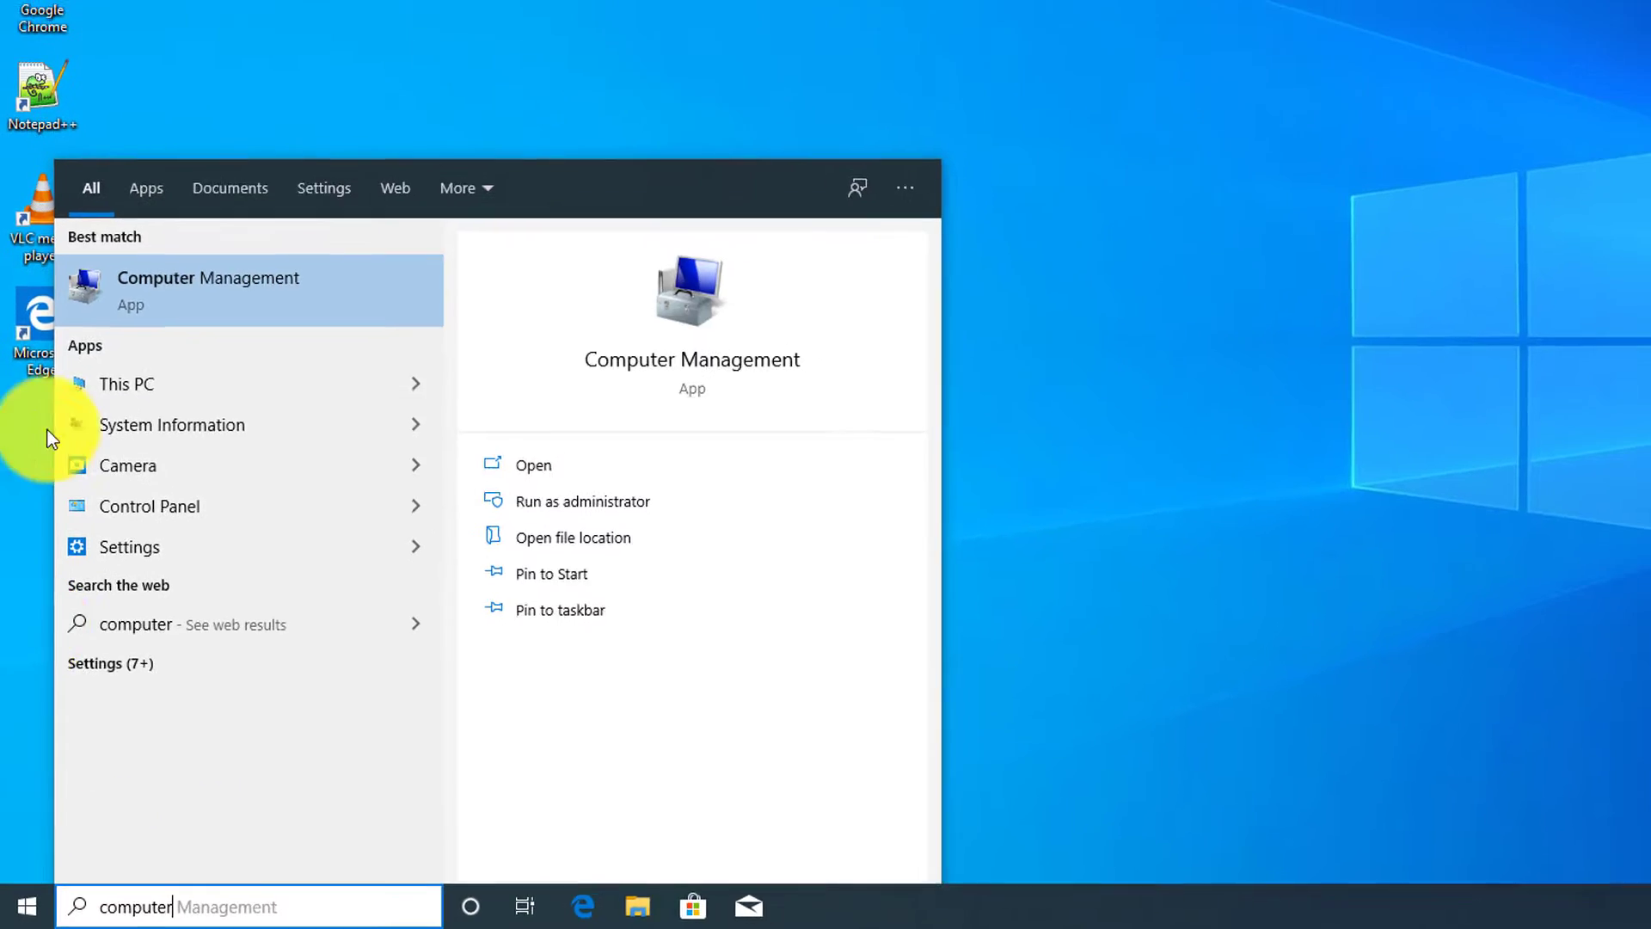
Step: Open Computer Management at Local Users and Groups > Users and right-click the user list
key(Return)
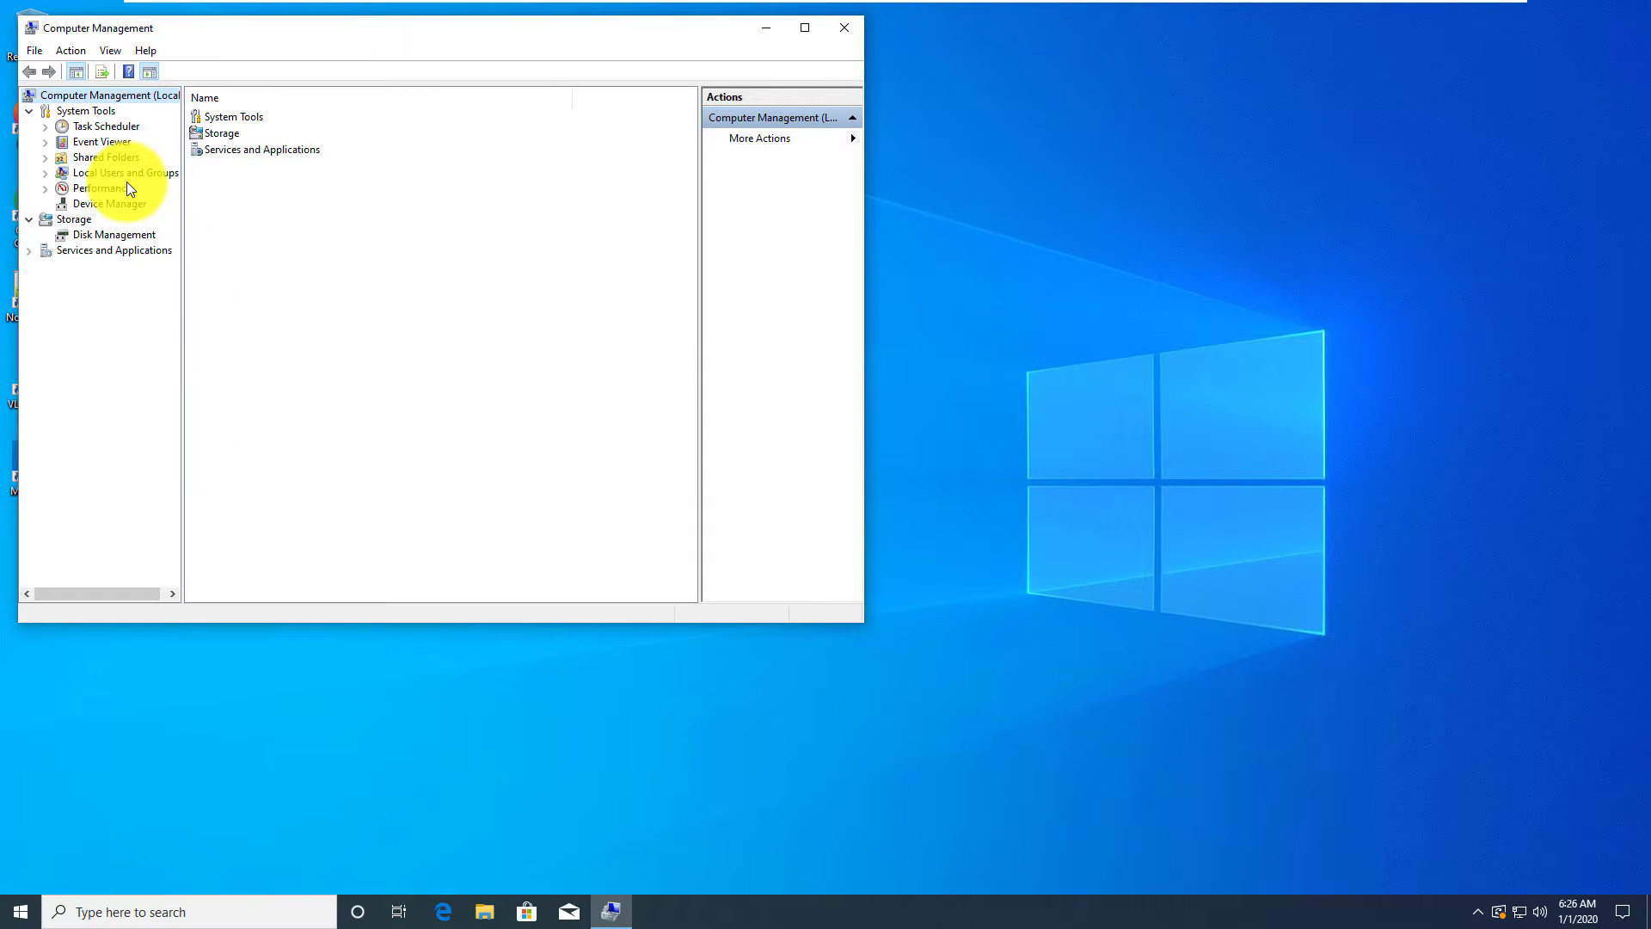
click(128, 173)
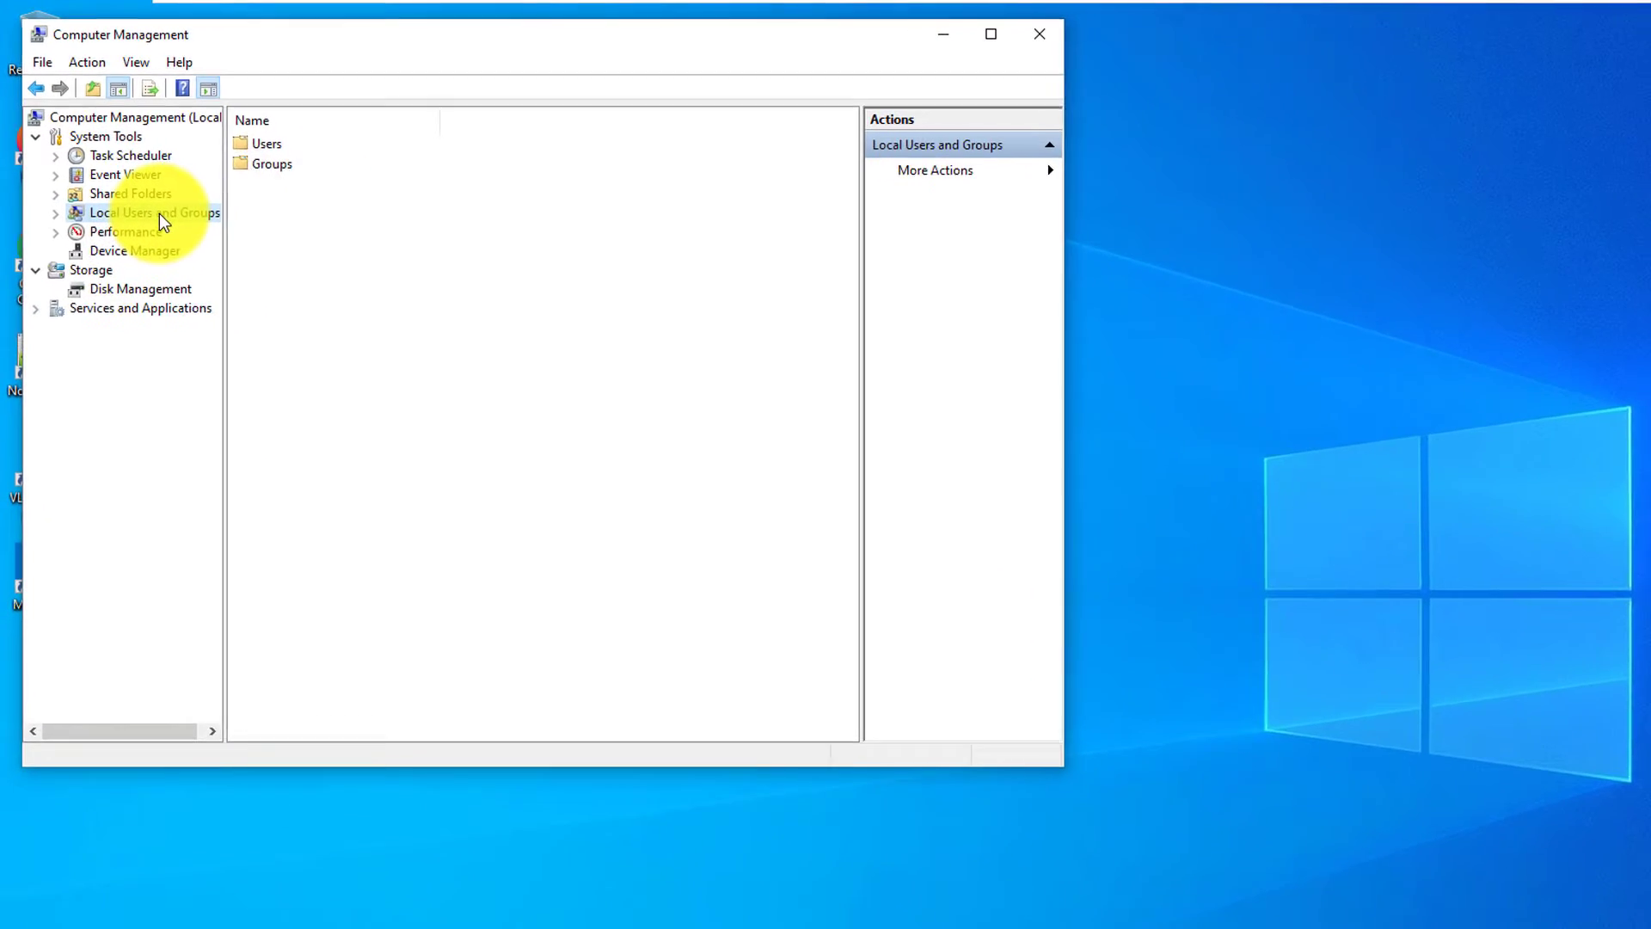
double_click(266, 144)
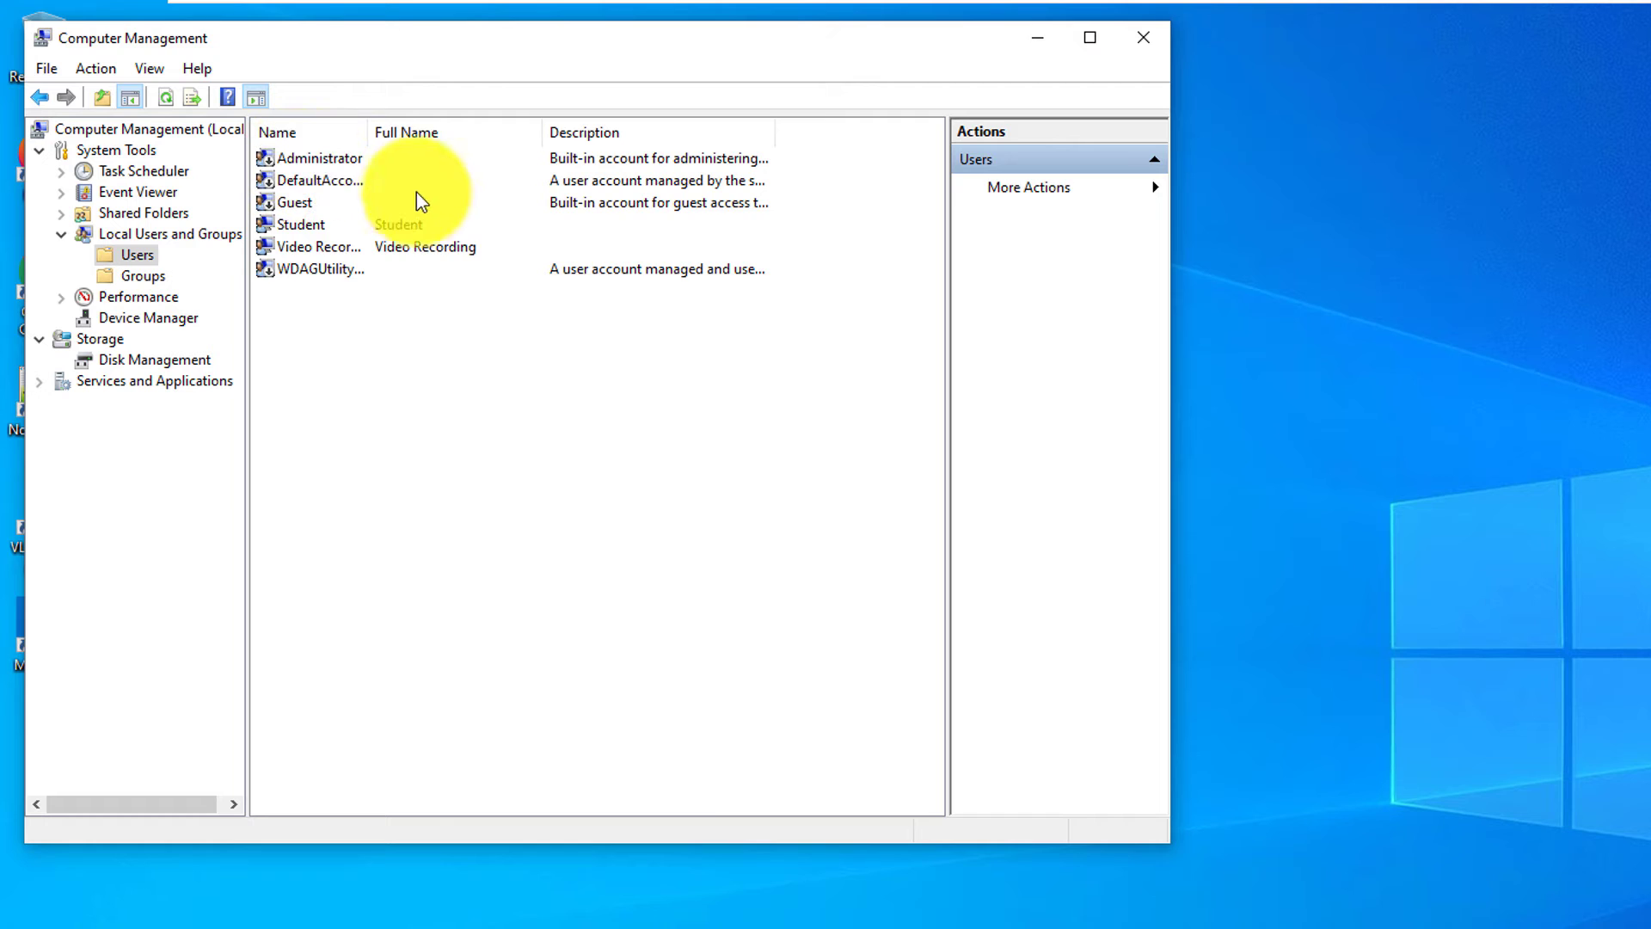
double_click(375, 134)
right_click(321, 320)
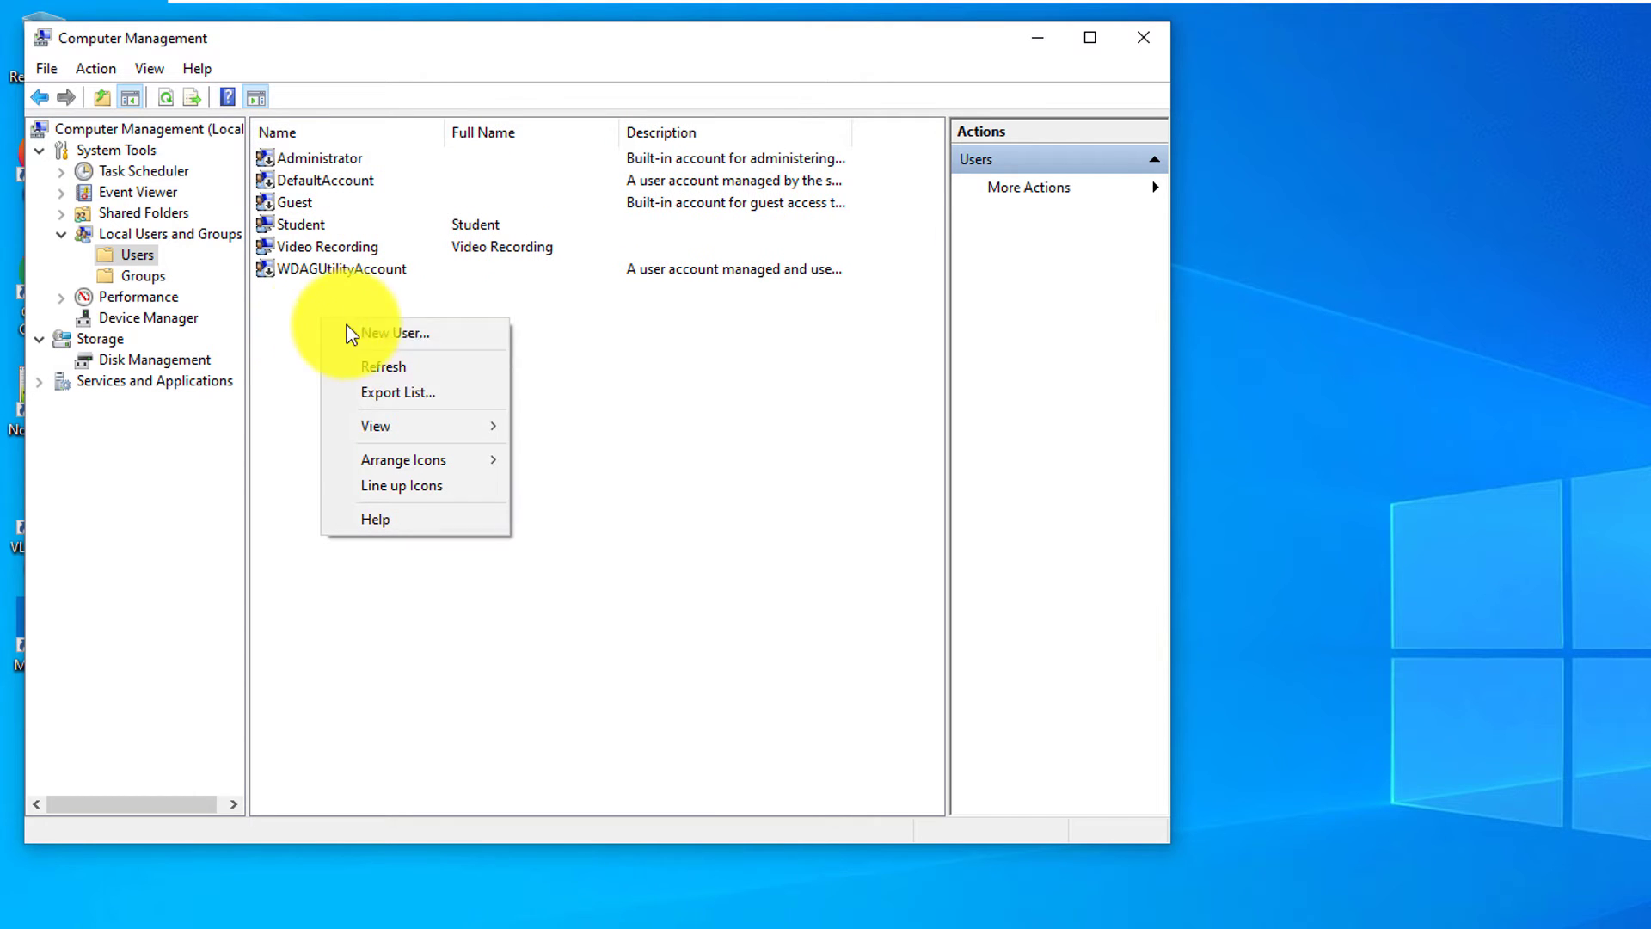
Step: Start a new local user and enter the user name 'Backup Admin 98'
click(404, 342)
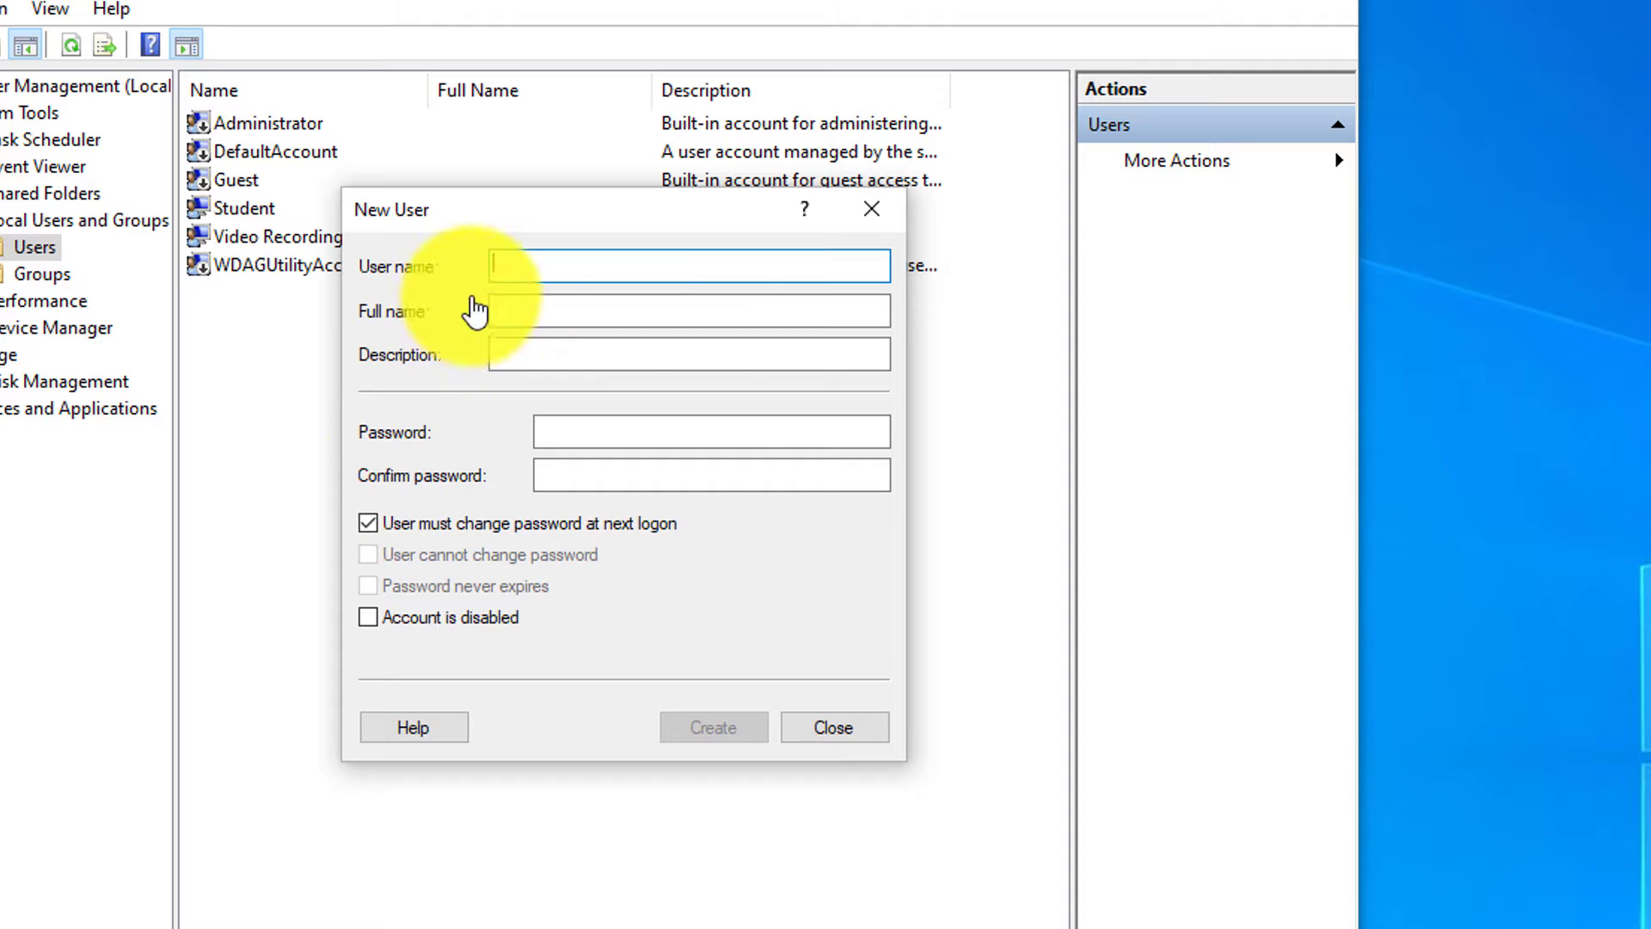
text(Backup Admin 1)
drag(492, 264, 626, 265)
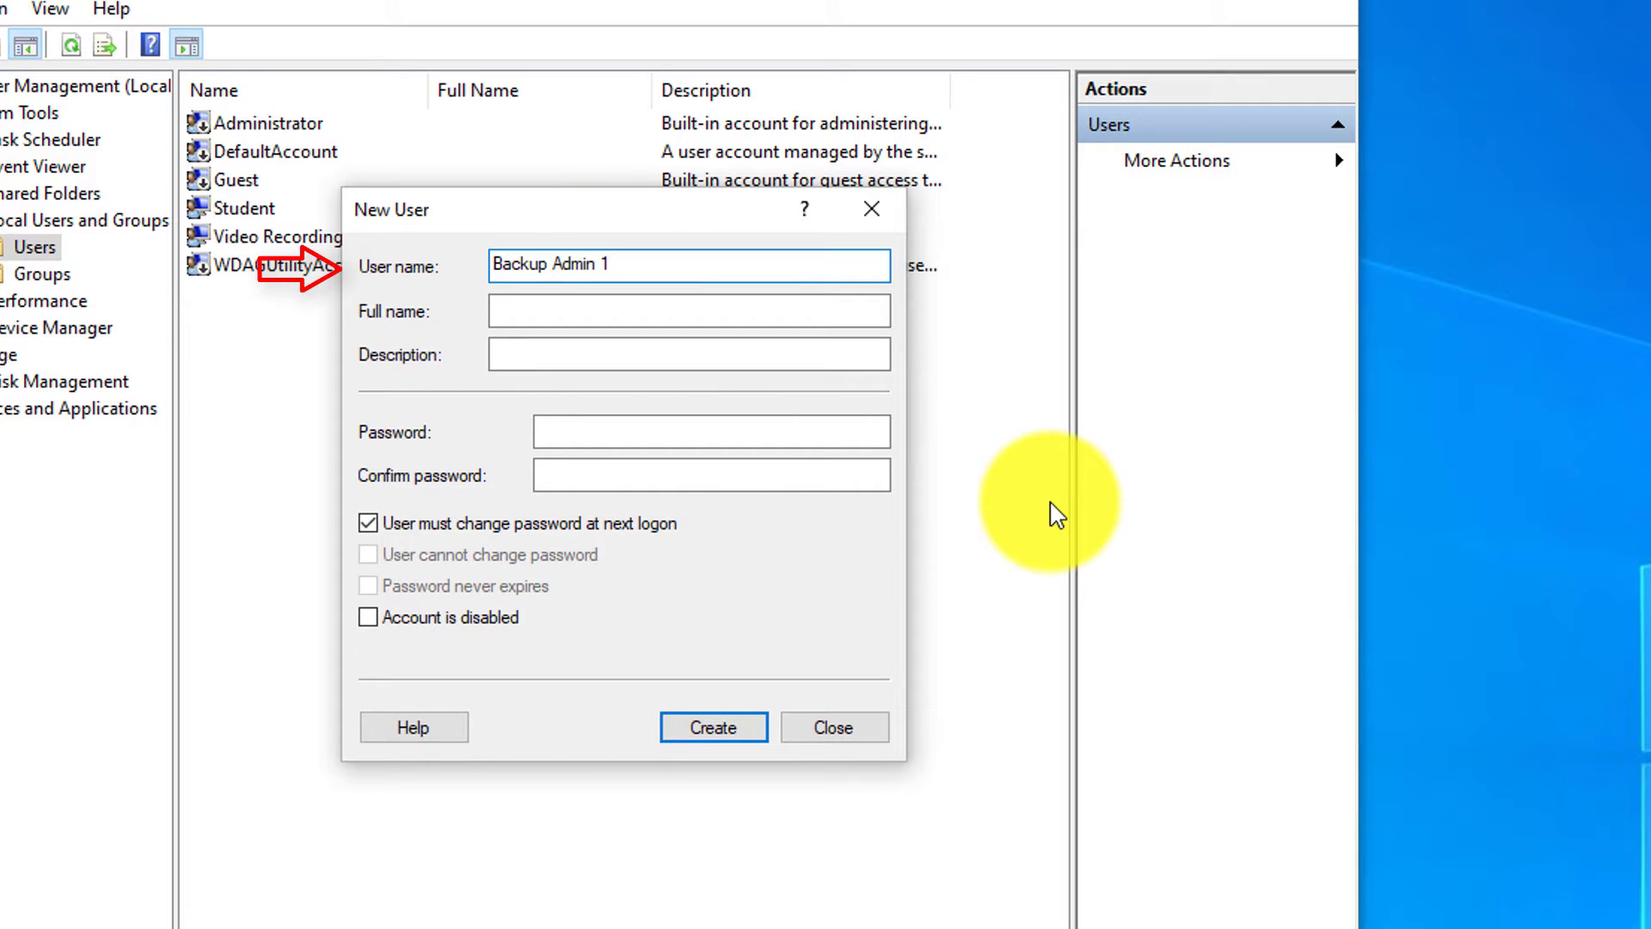
key(BackSpace)
text(98)
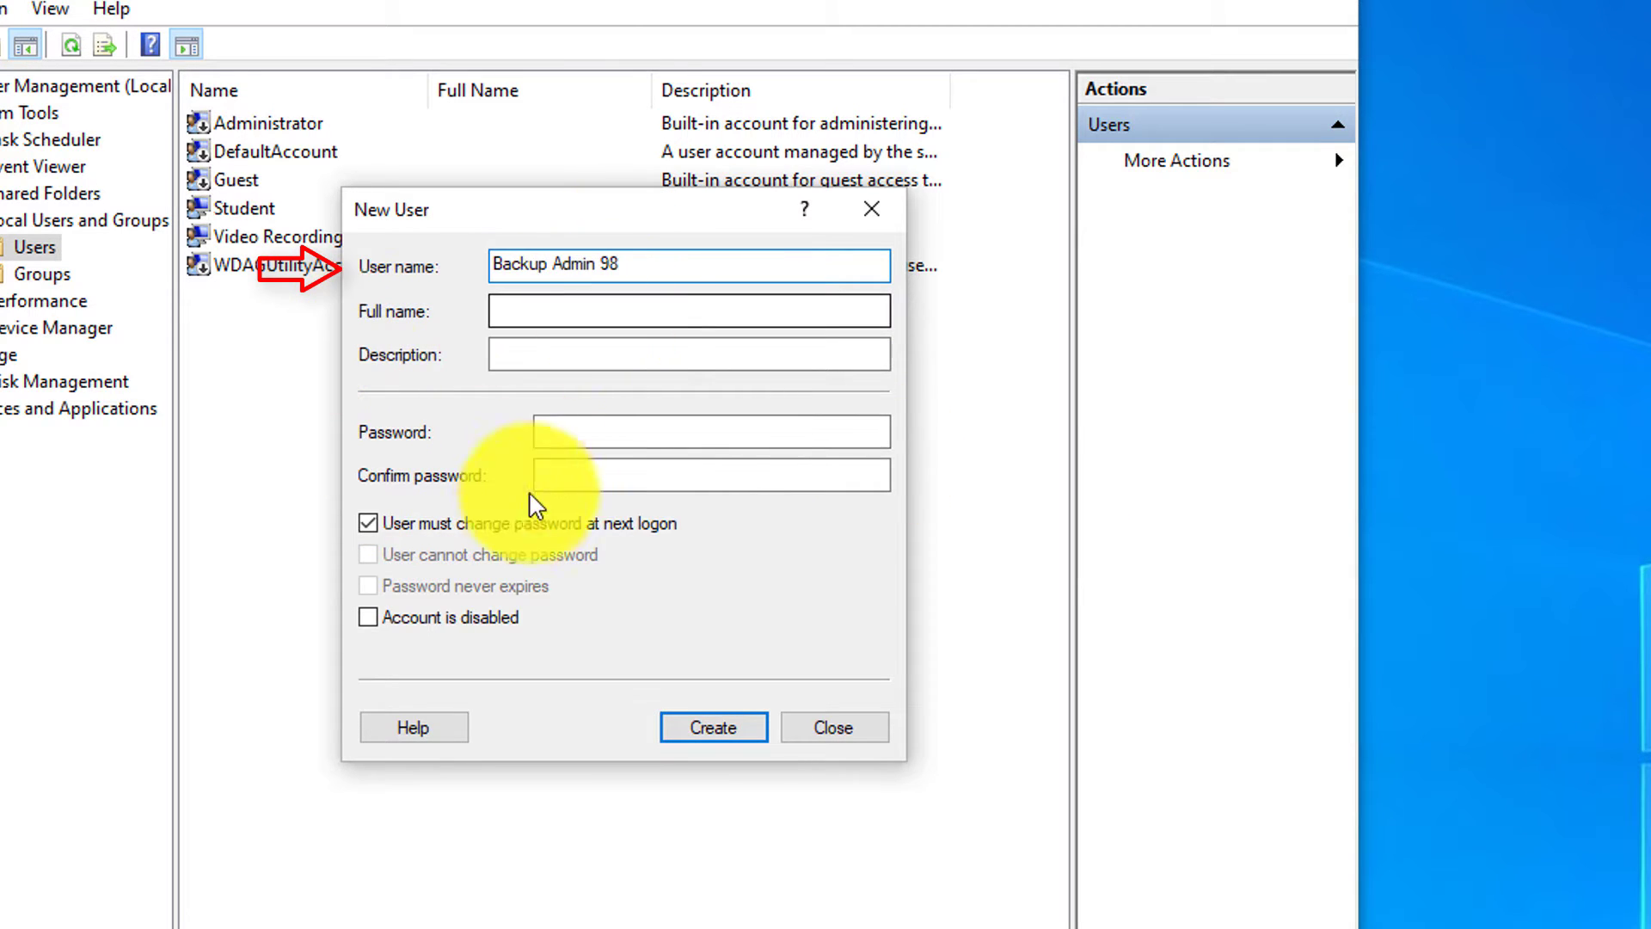
Step: Clear 'must change password', tick 'Password never expires', enter a password, and create the account
click(370, 523)
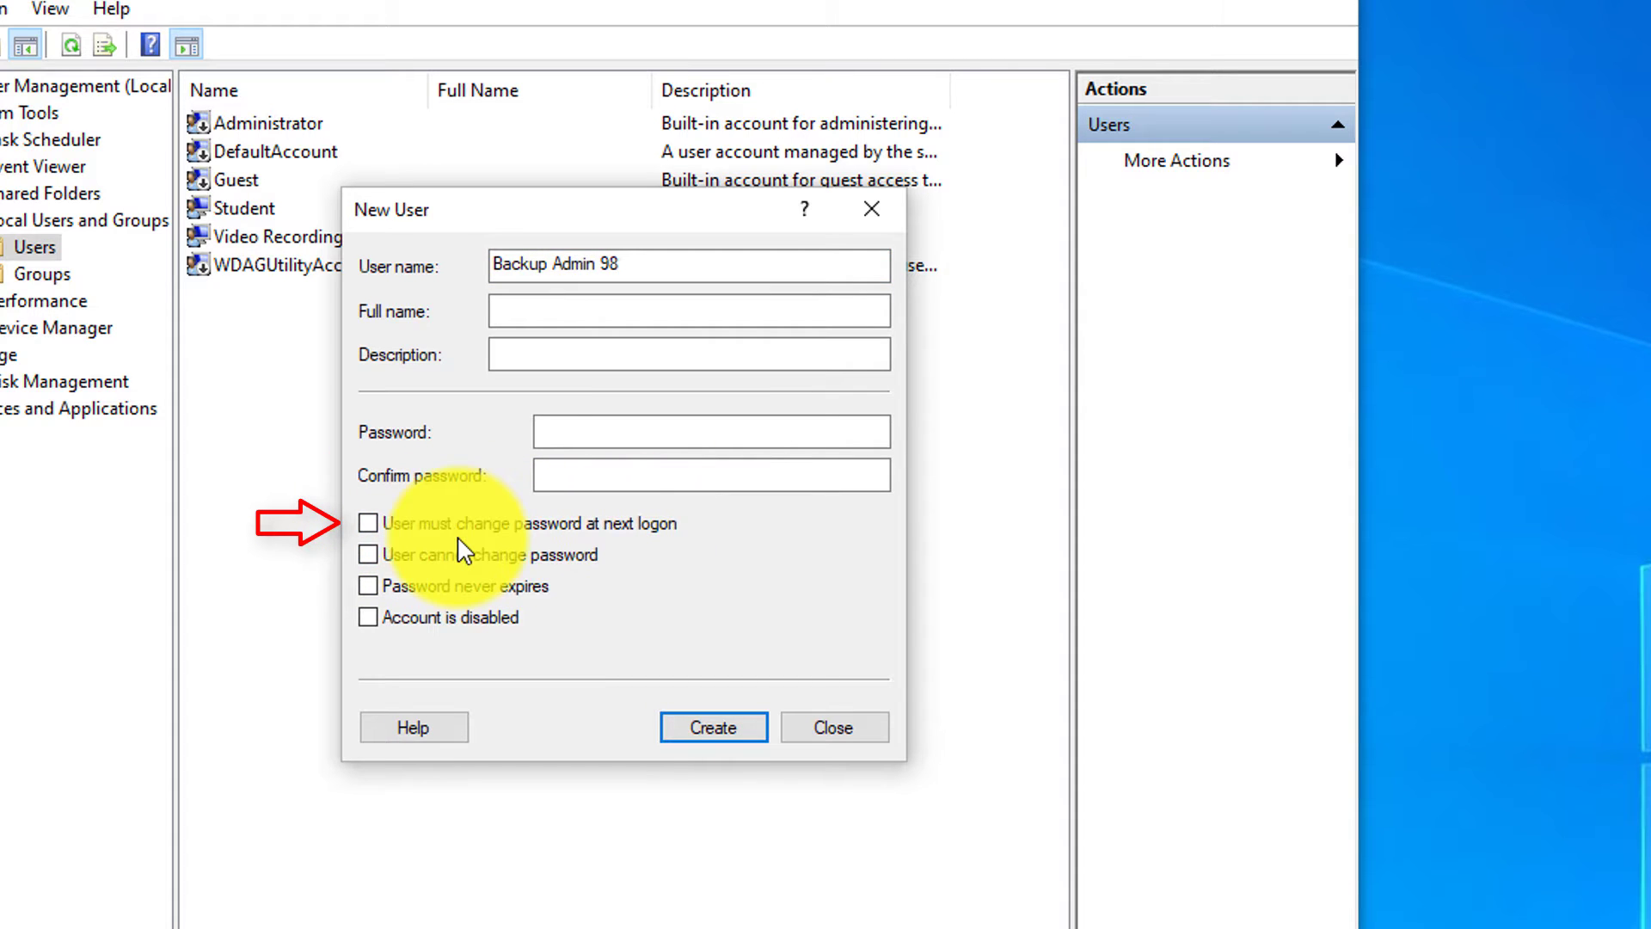
click(370, 587)
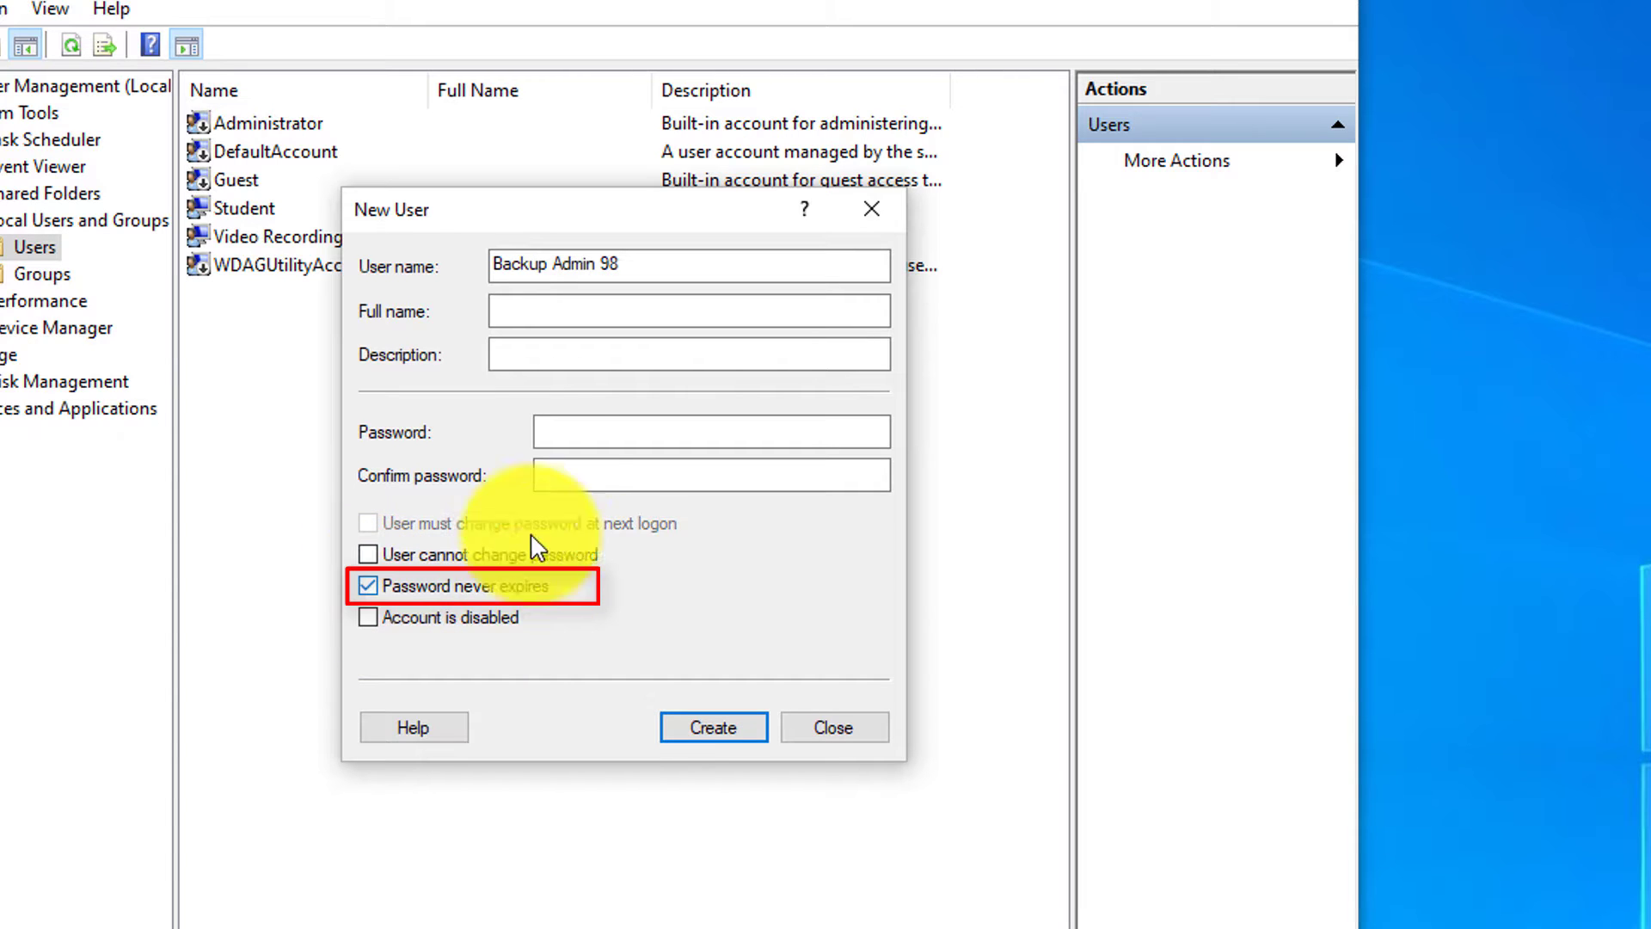
click(545, 439)
text(****)
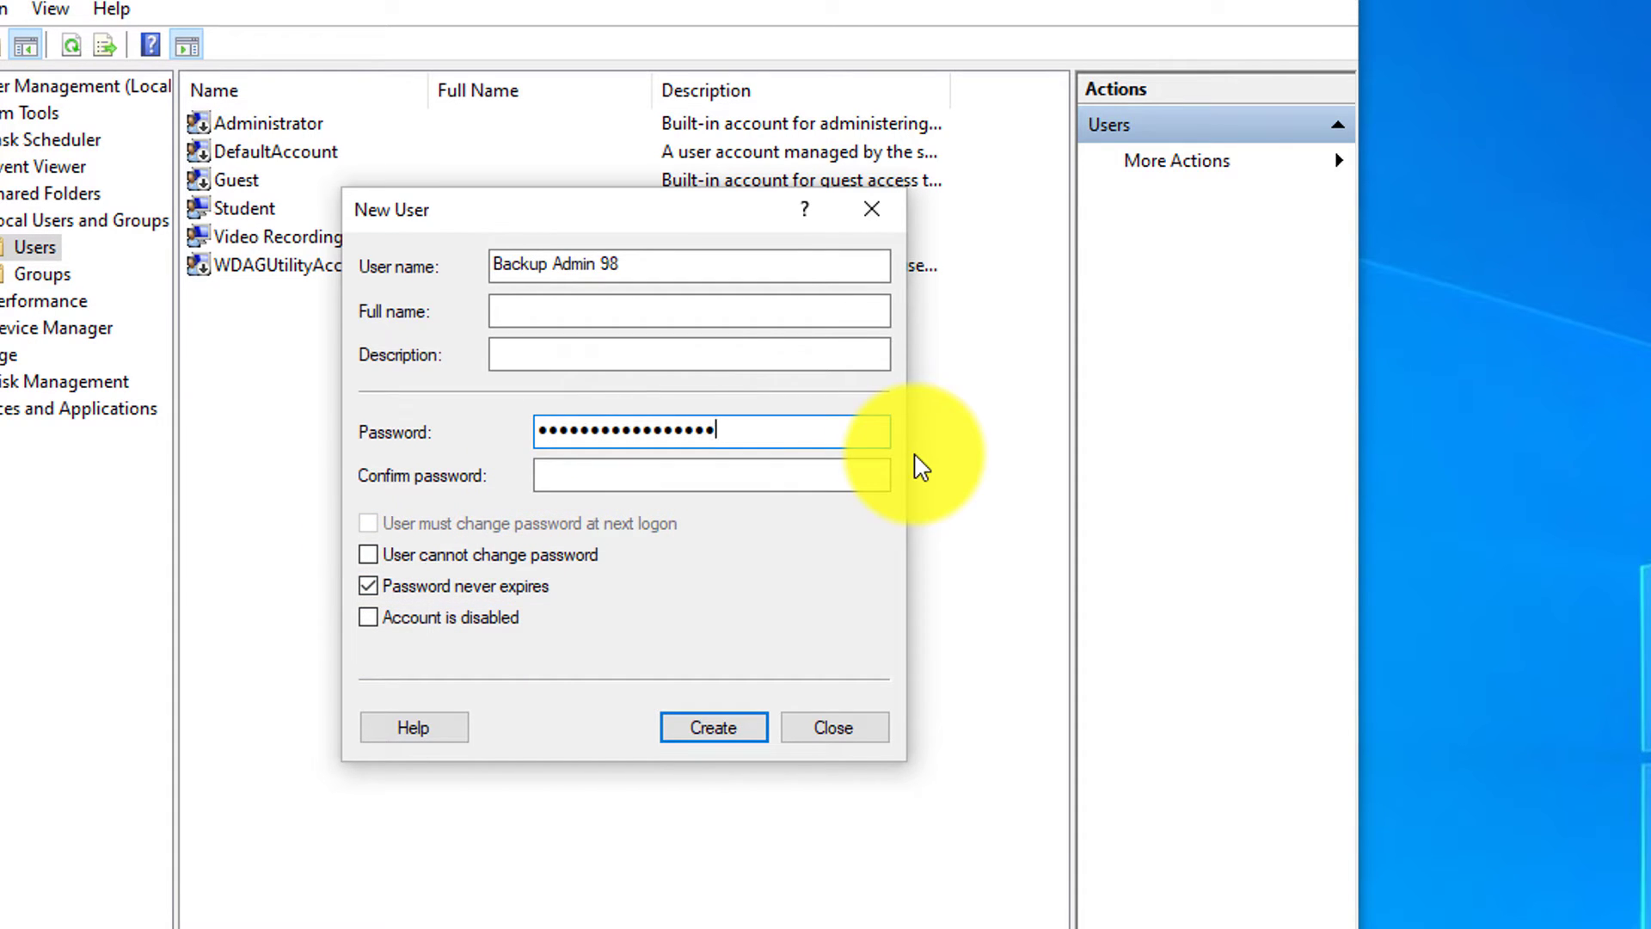
click(725, 729)
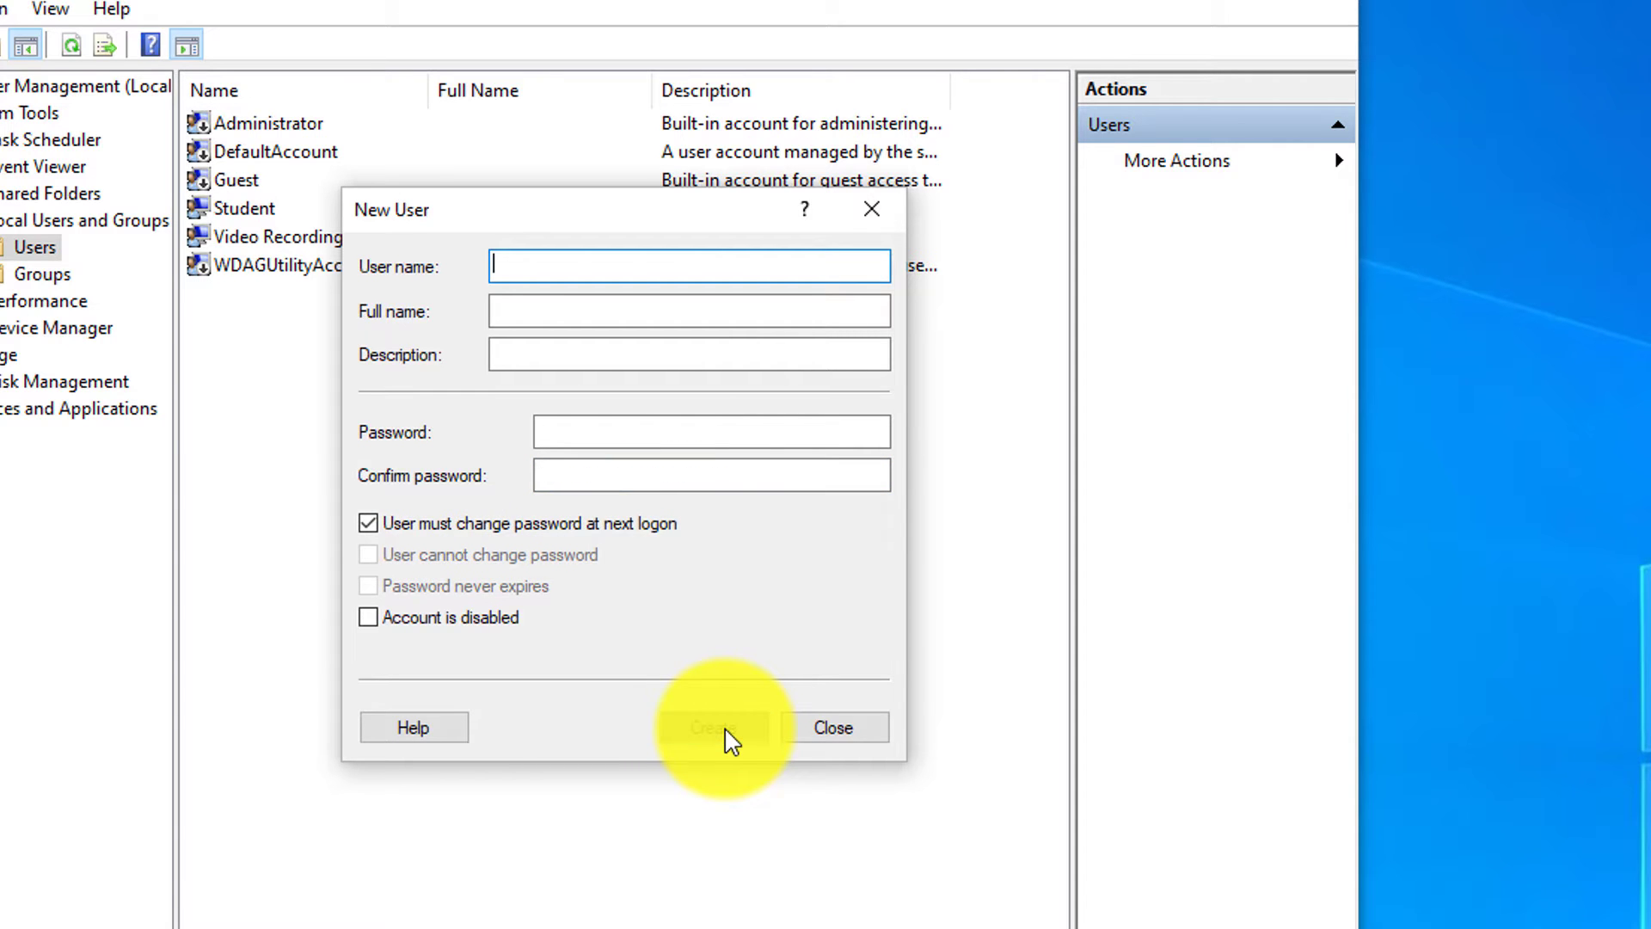
Step: Close New User and open Backup Admin 98's Properties at the Member Of group list
click(810, 736)
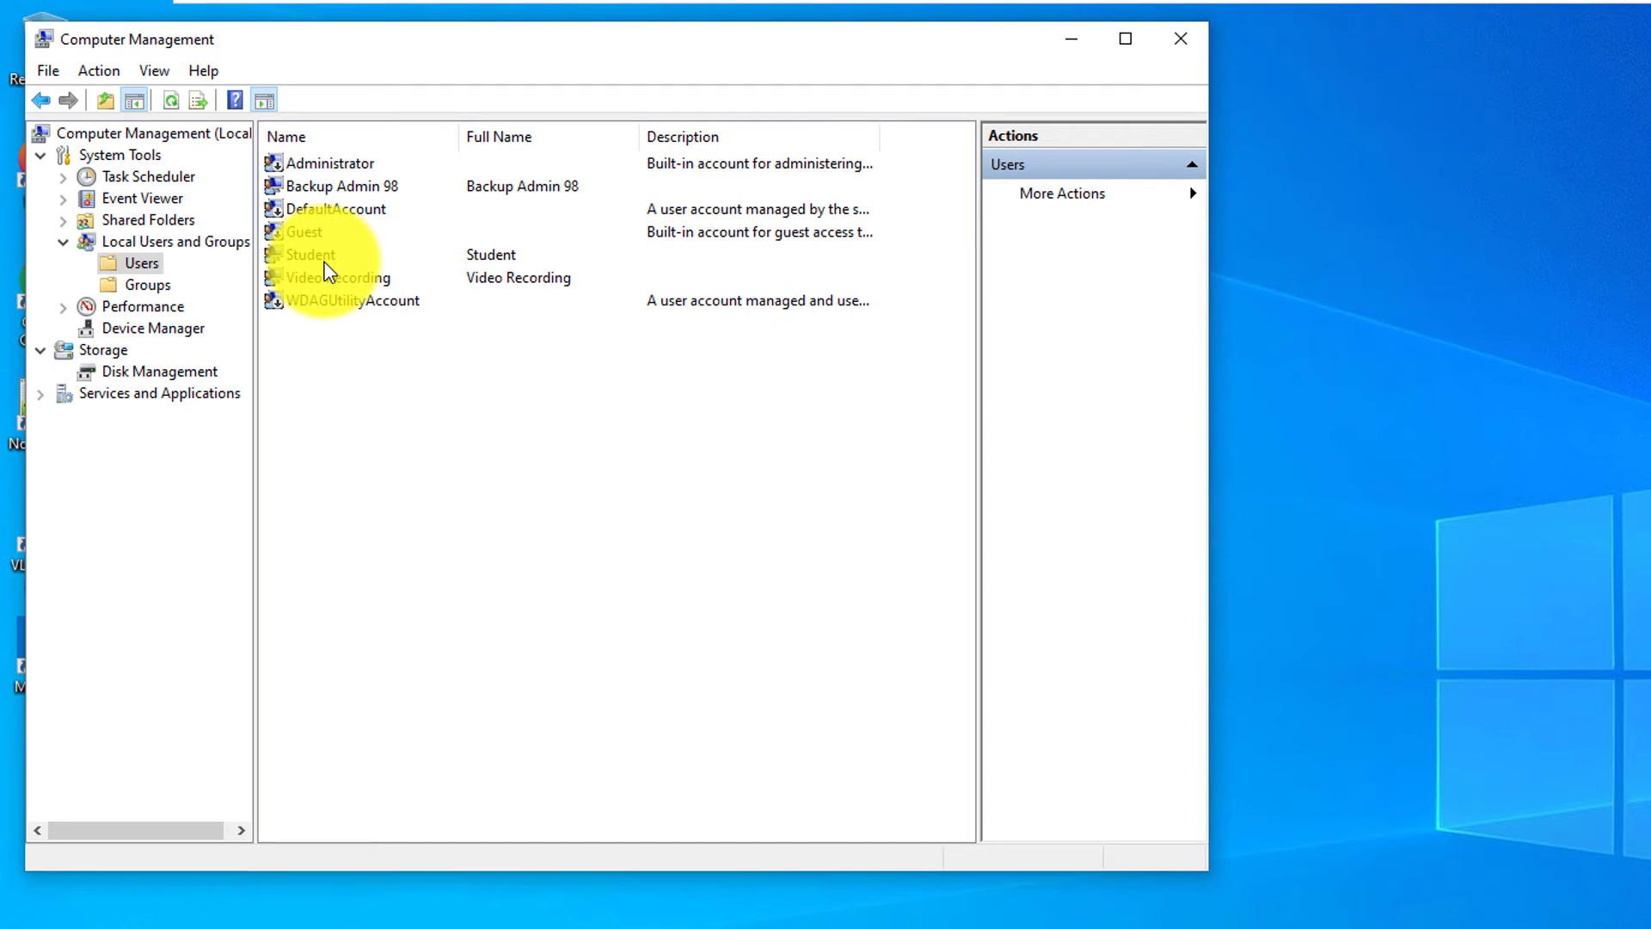
click(388, 191)
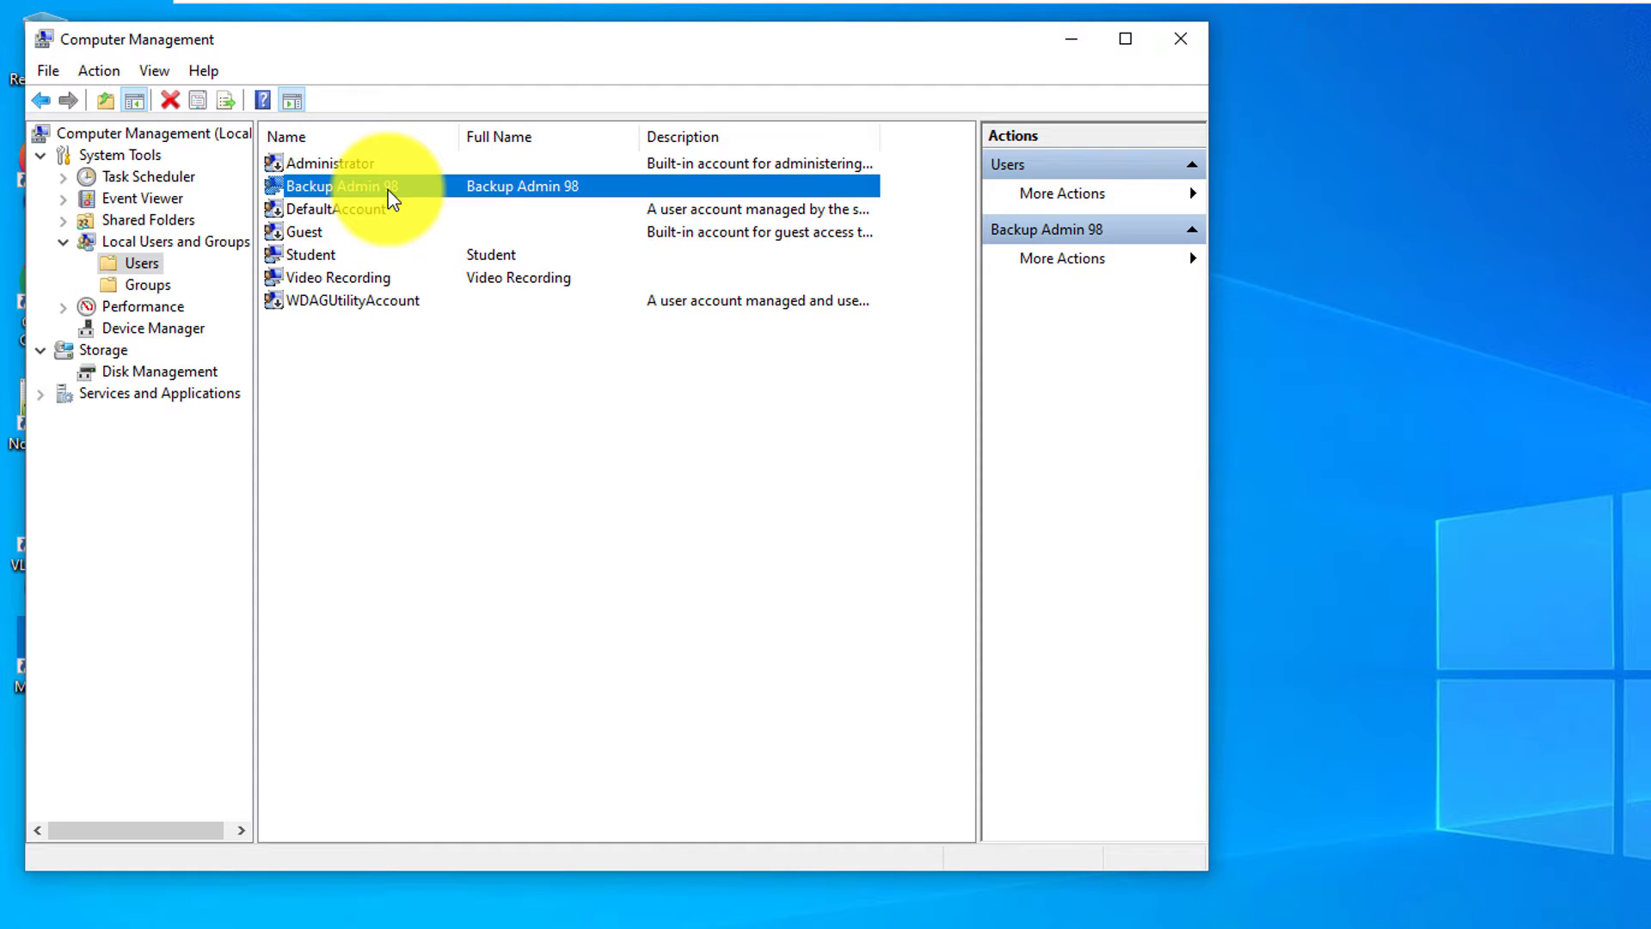
right_click(392, 198)
click(458, 337)
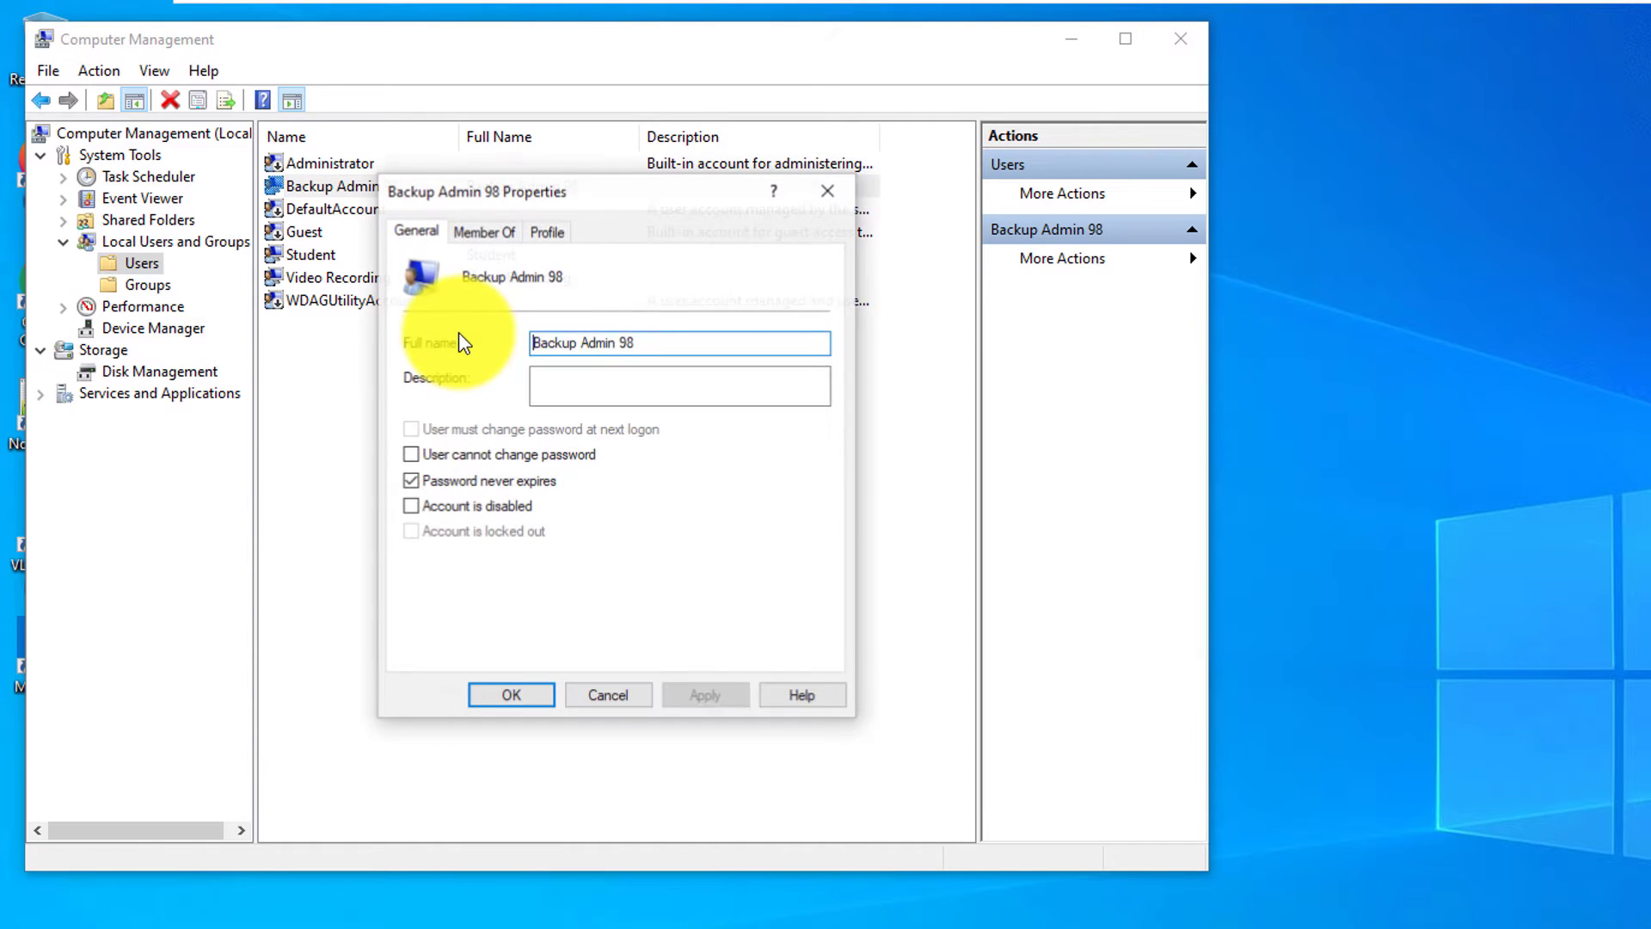
click(490, 231)
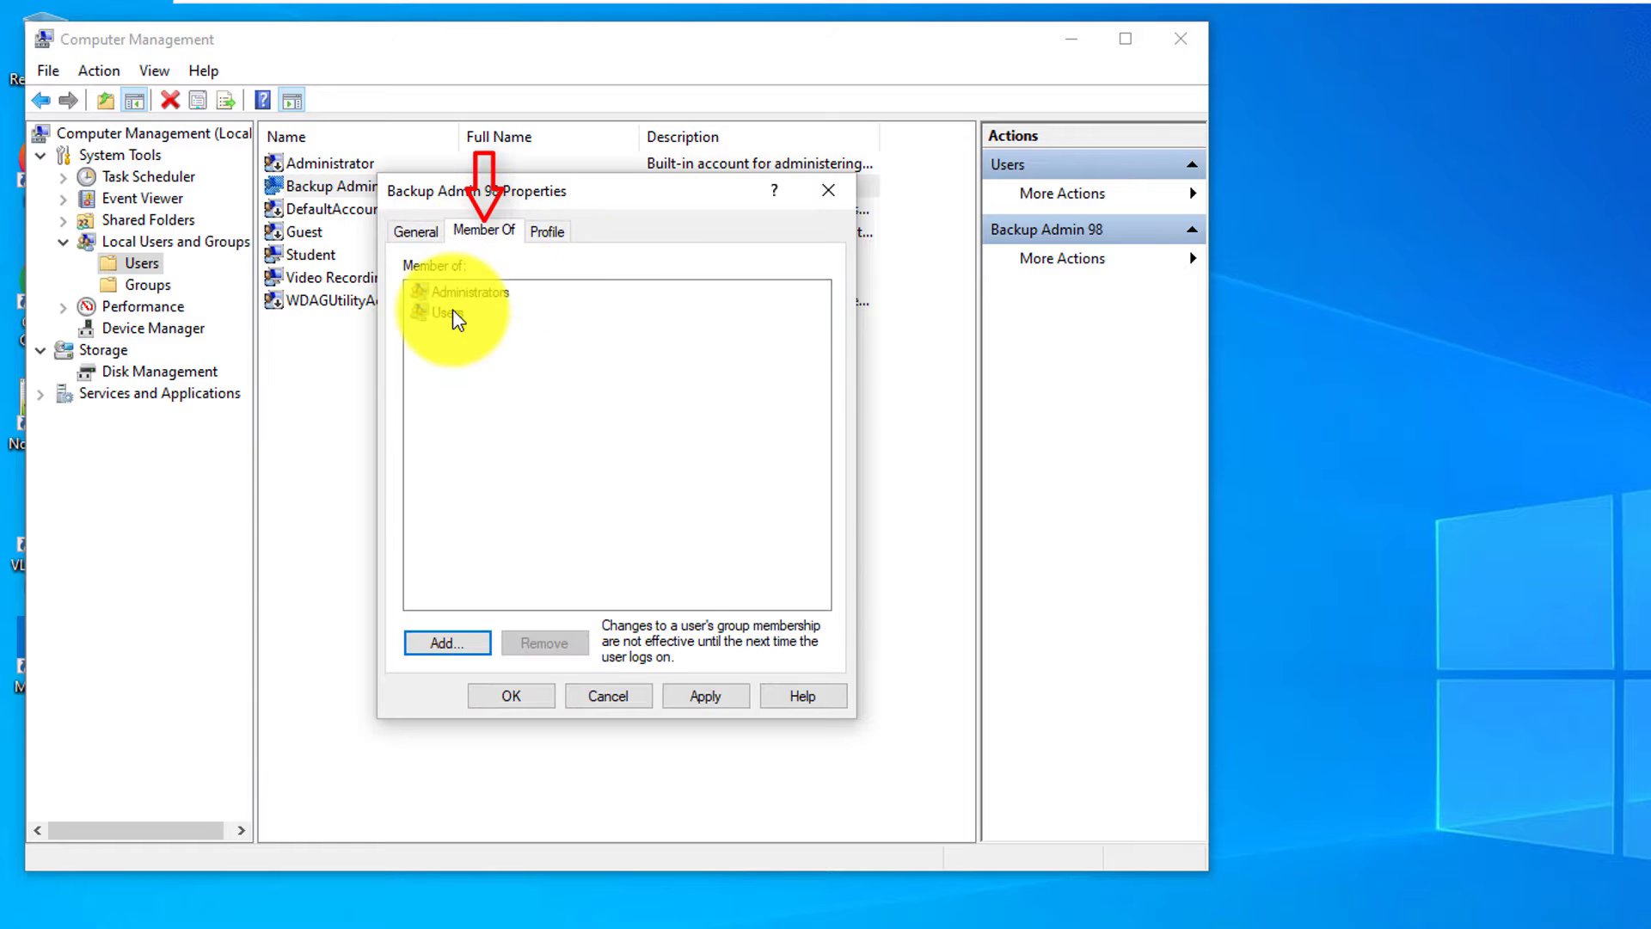
click(447, 311)
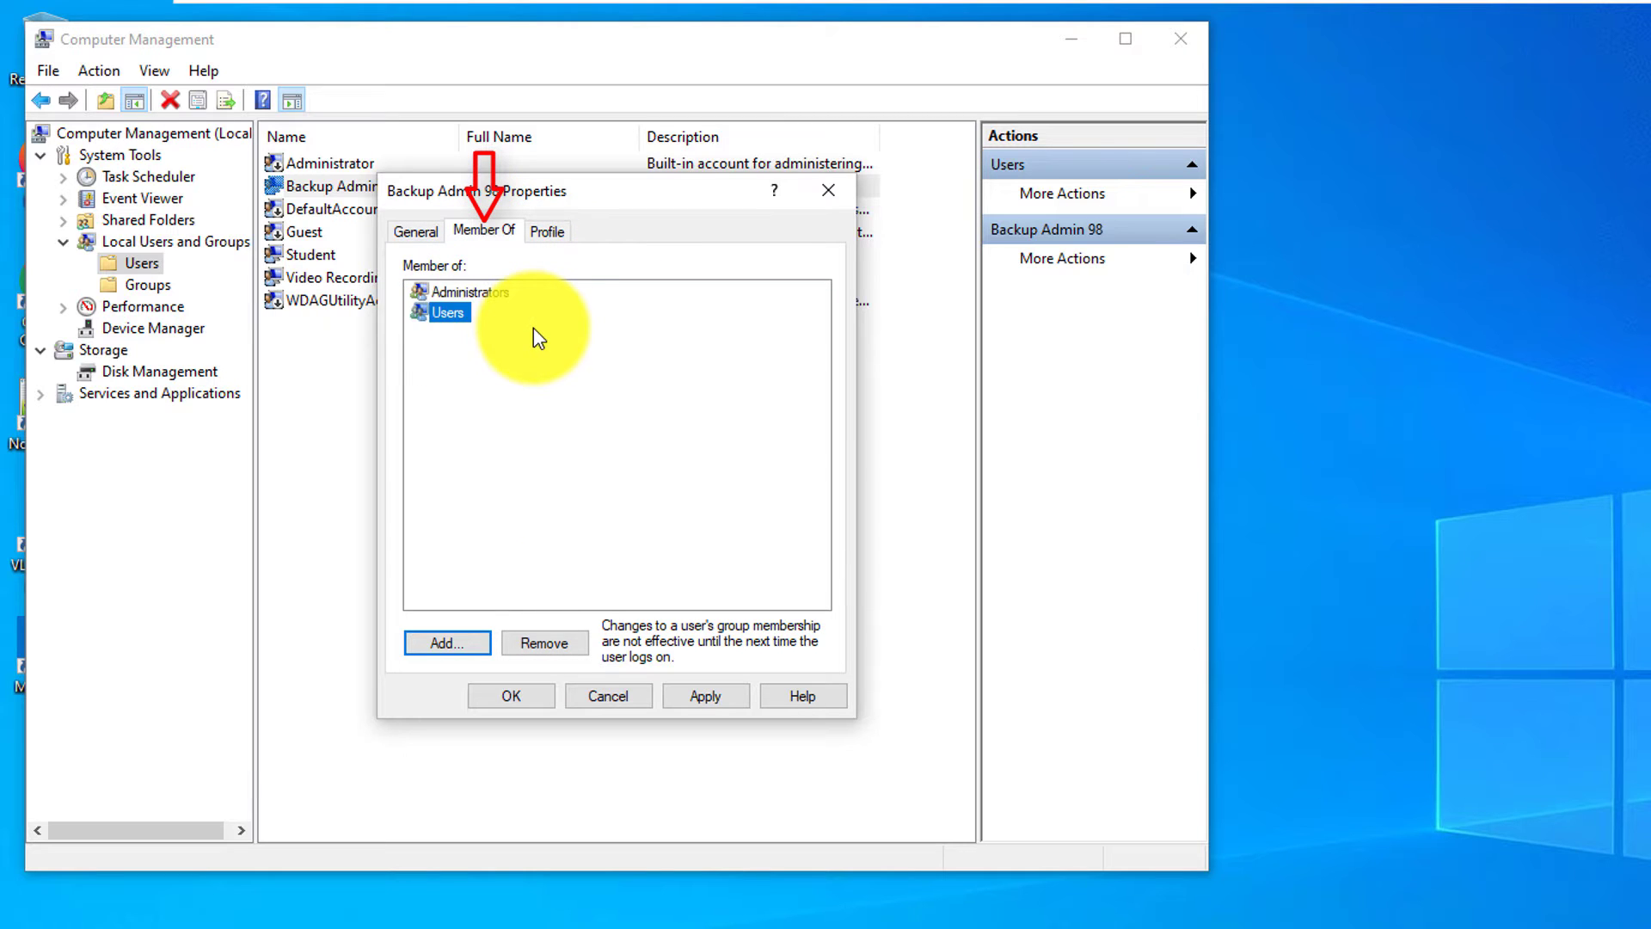
click(471, 291)
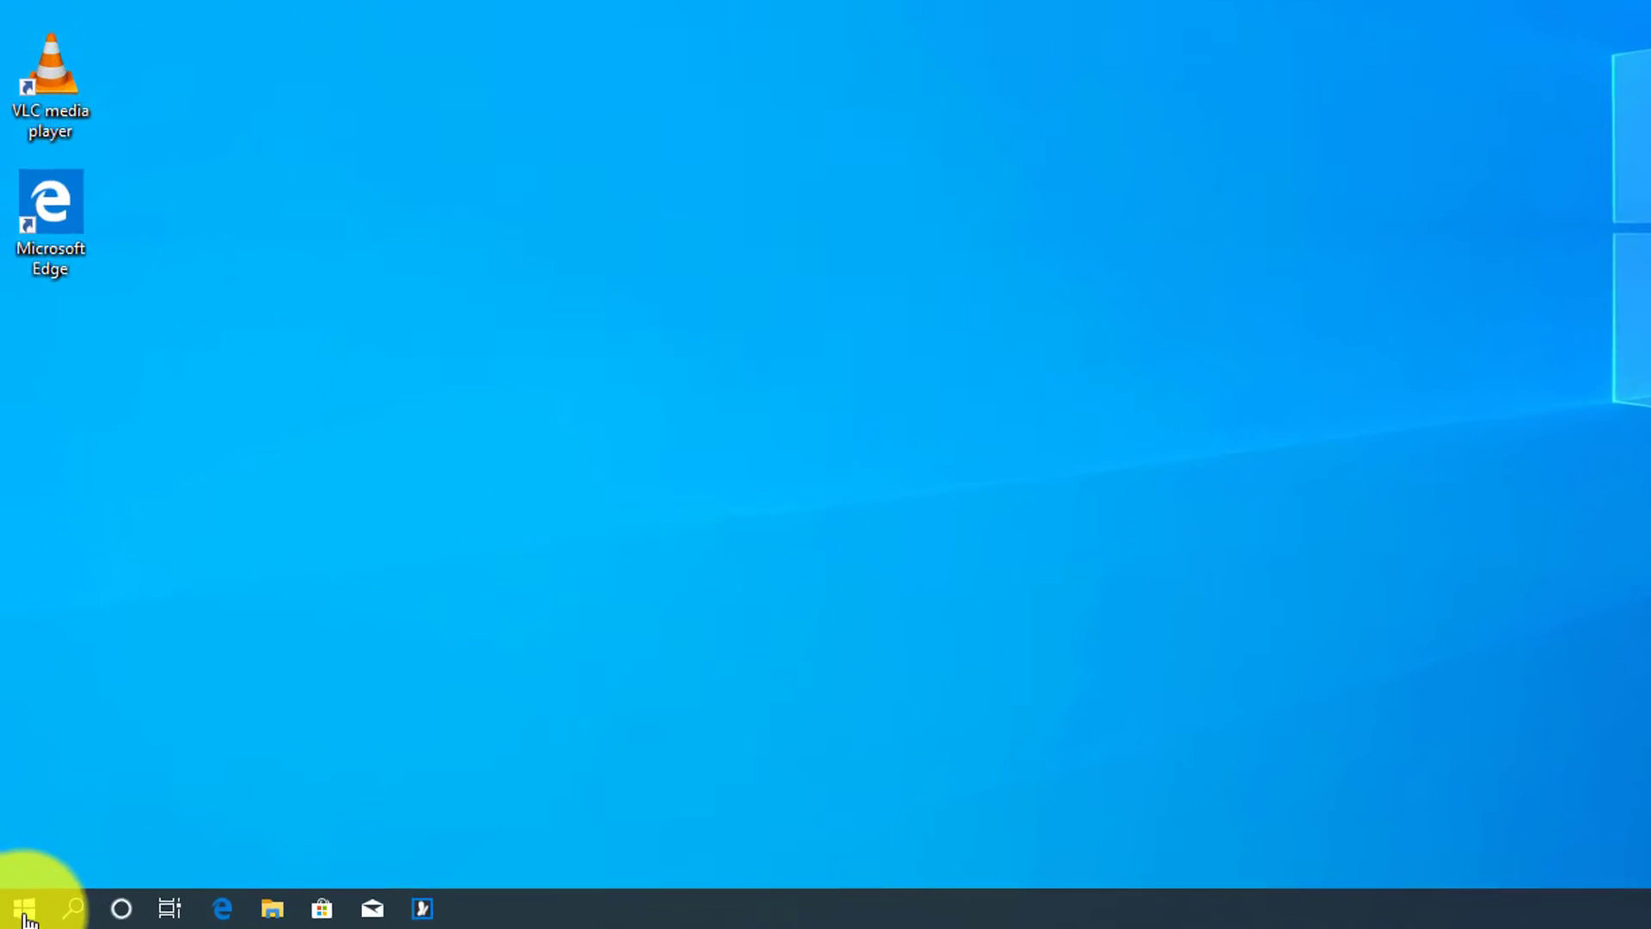
Step: Search Start for 'backup' and go from Backup settings to Backup and Restore (Windows 7)
click(12, 912)
text(backup)
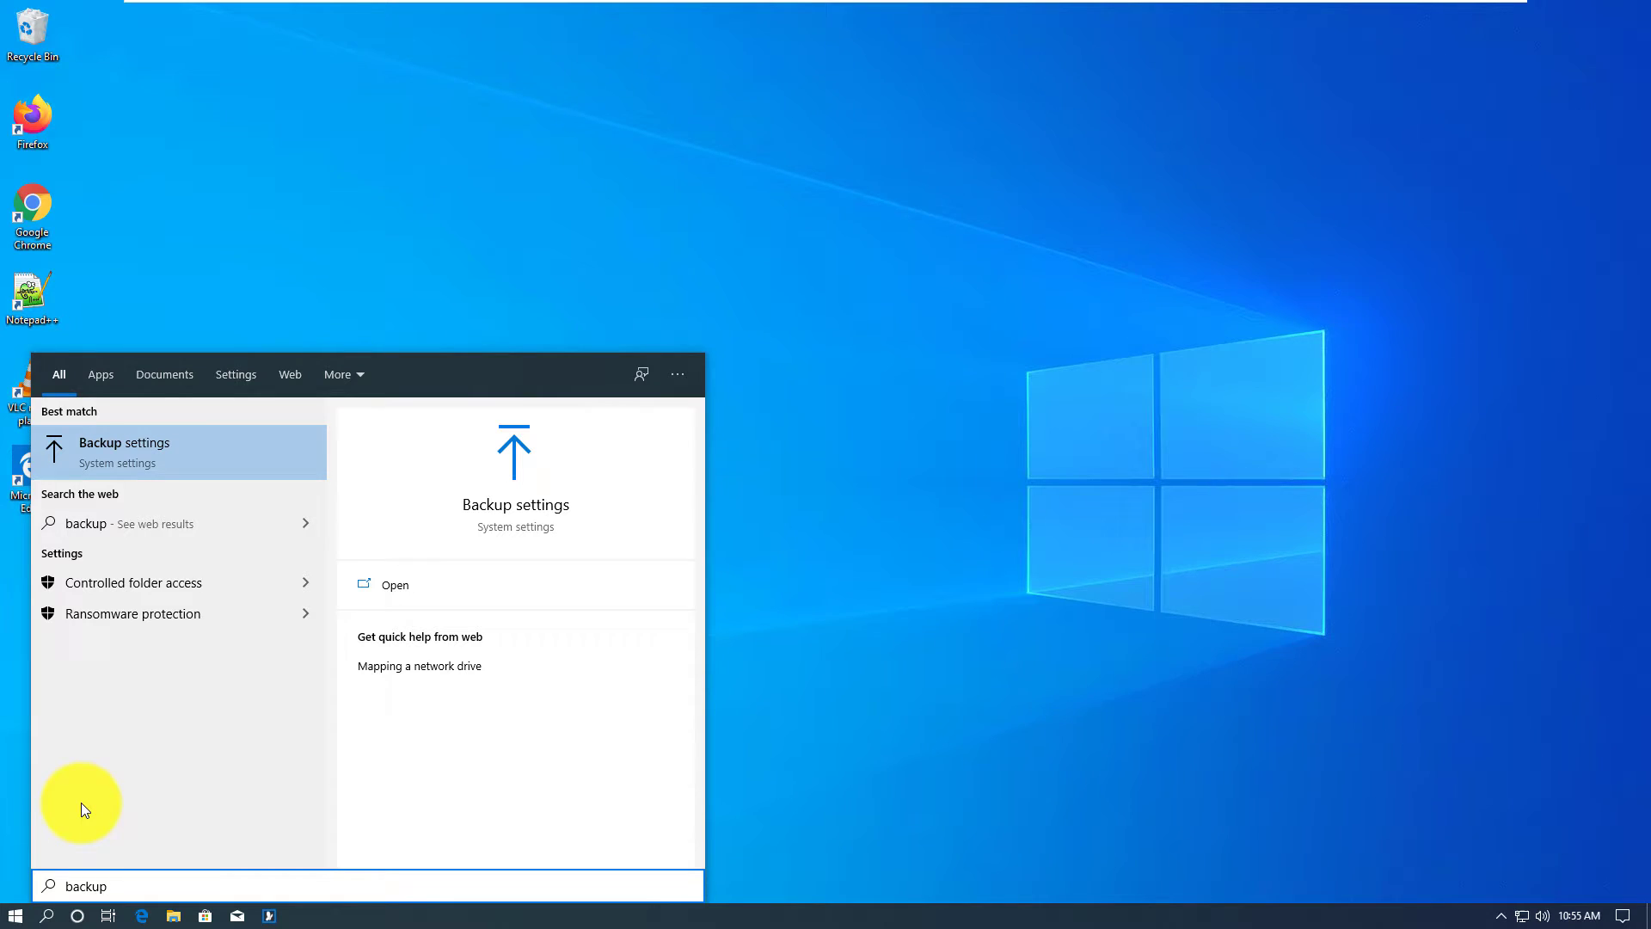
key(Return)
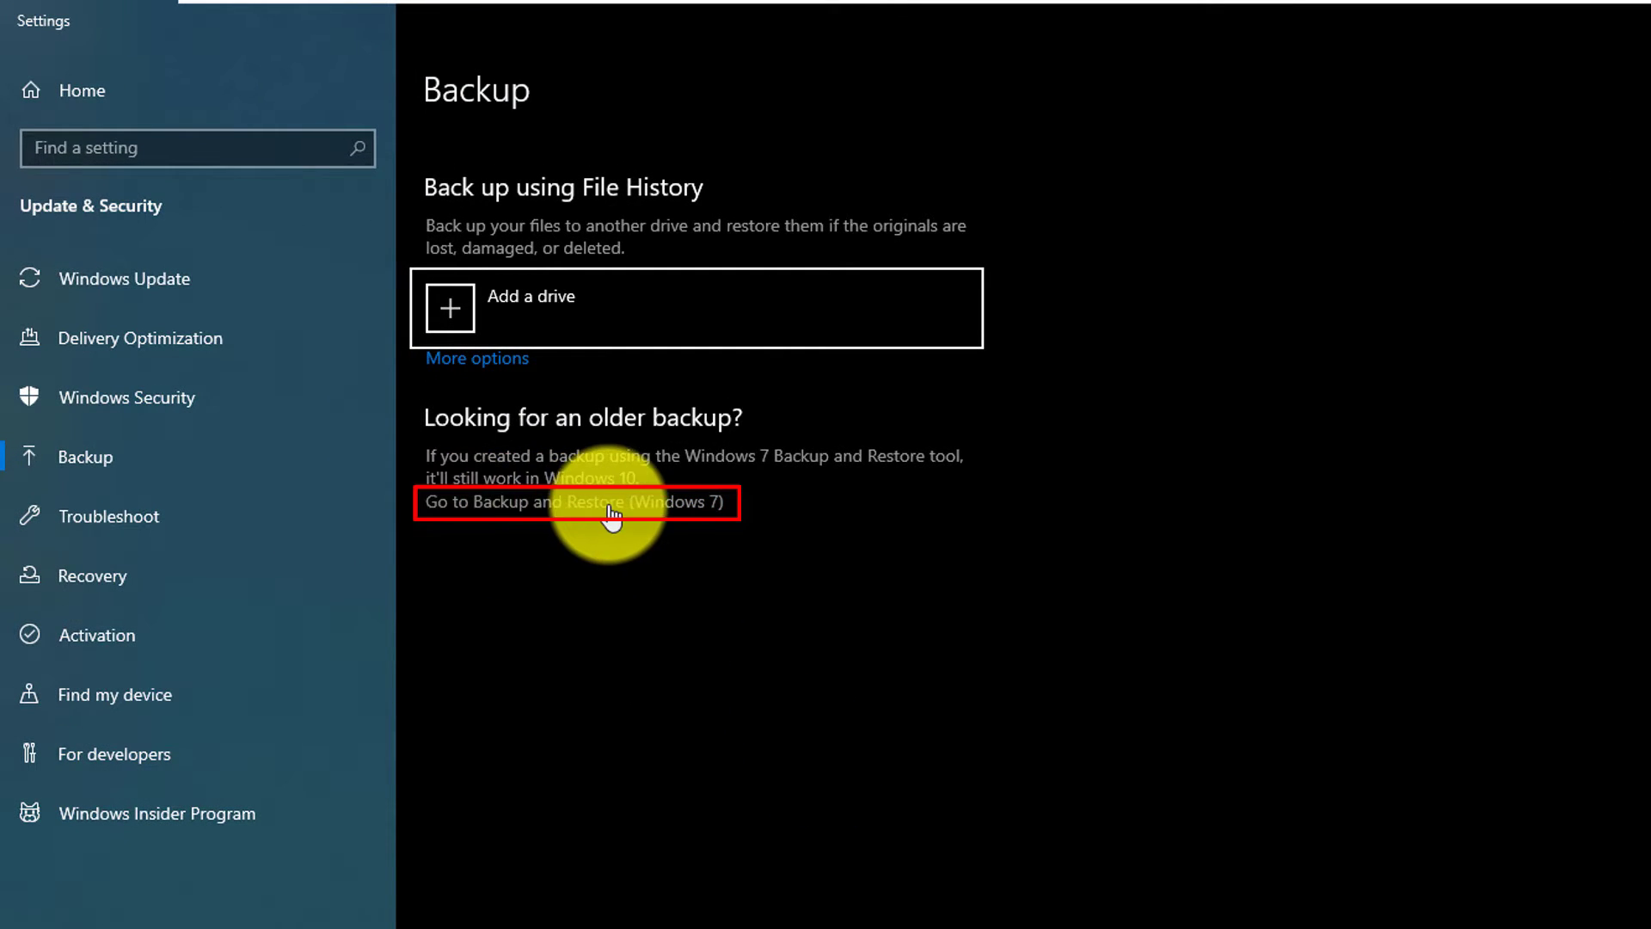
click(660, 505)
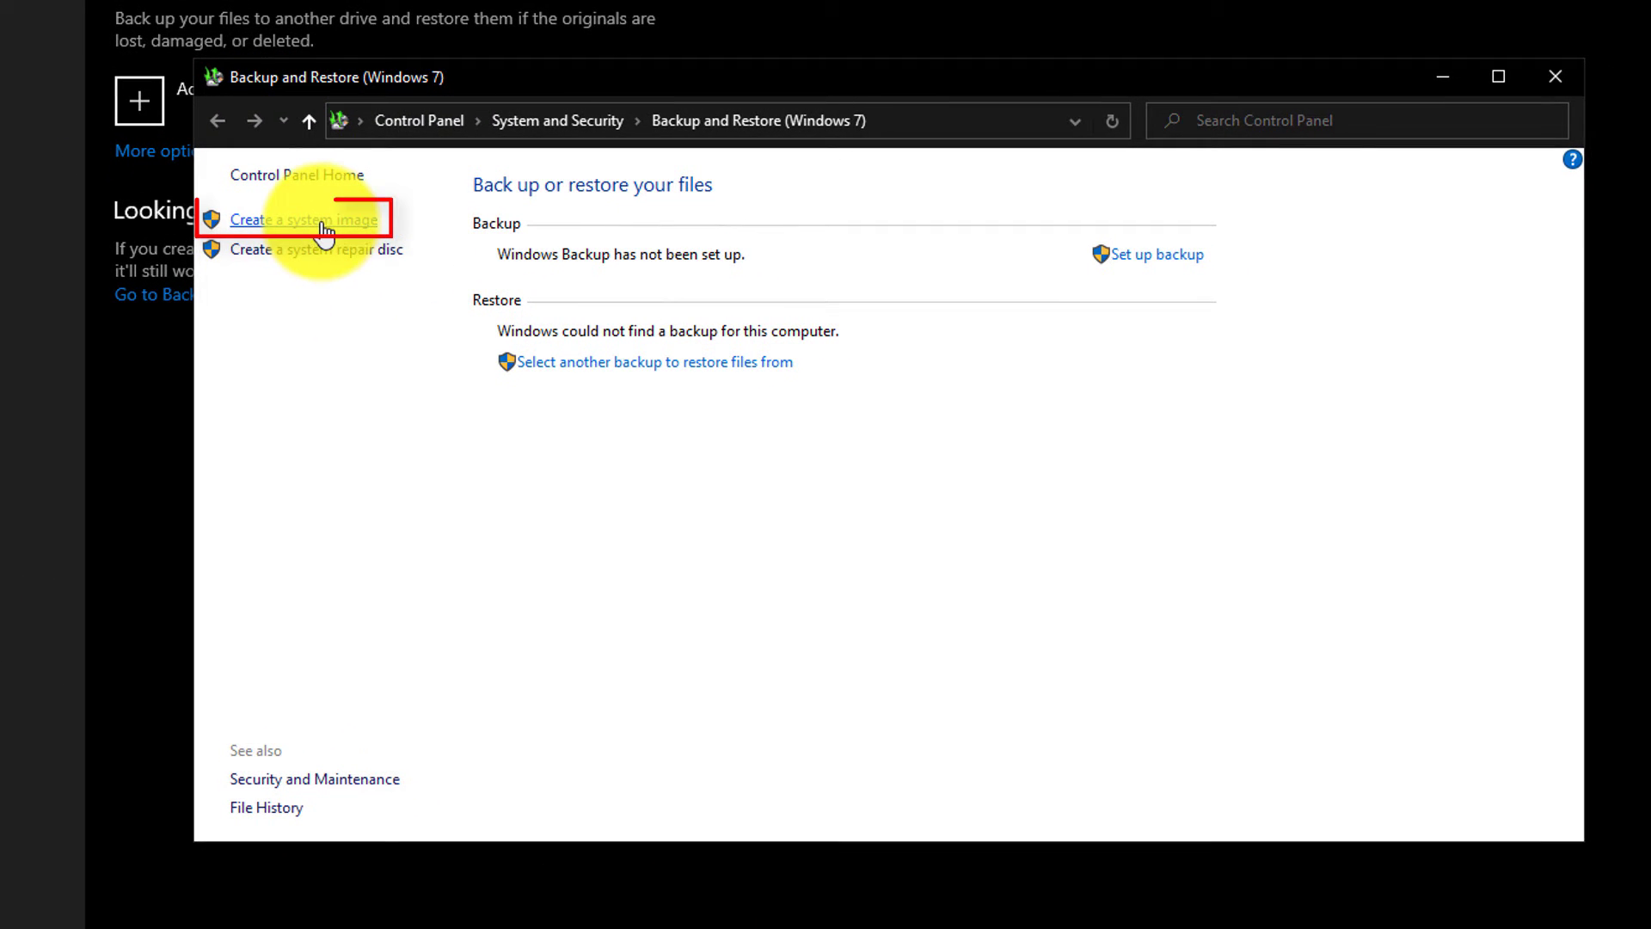
Step: Start a system image, check drives in This PC, and continue with the E: hard disk
click(324, 224)
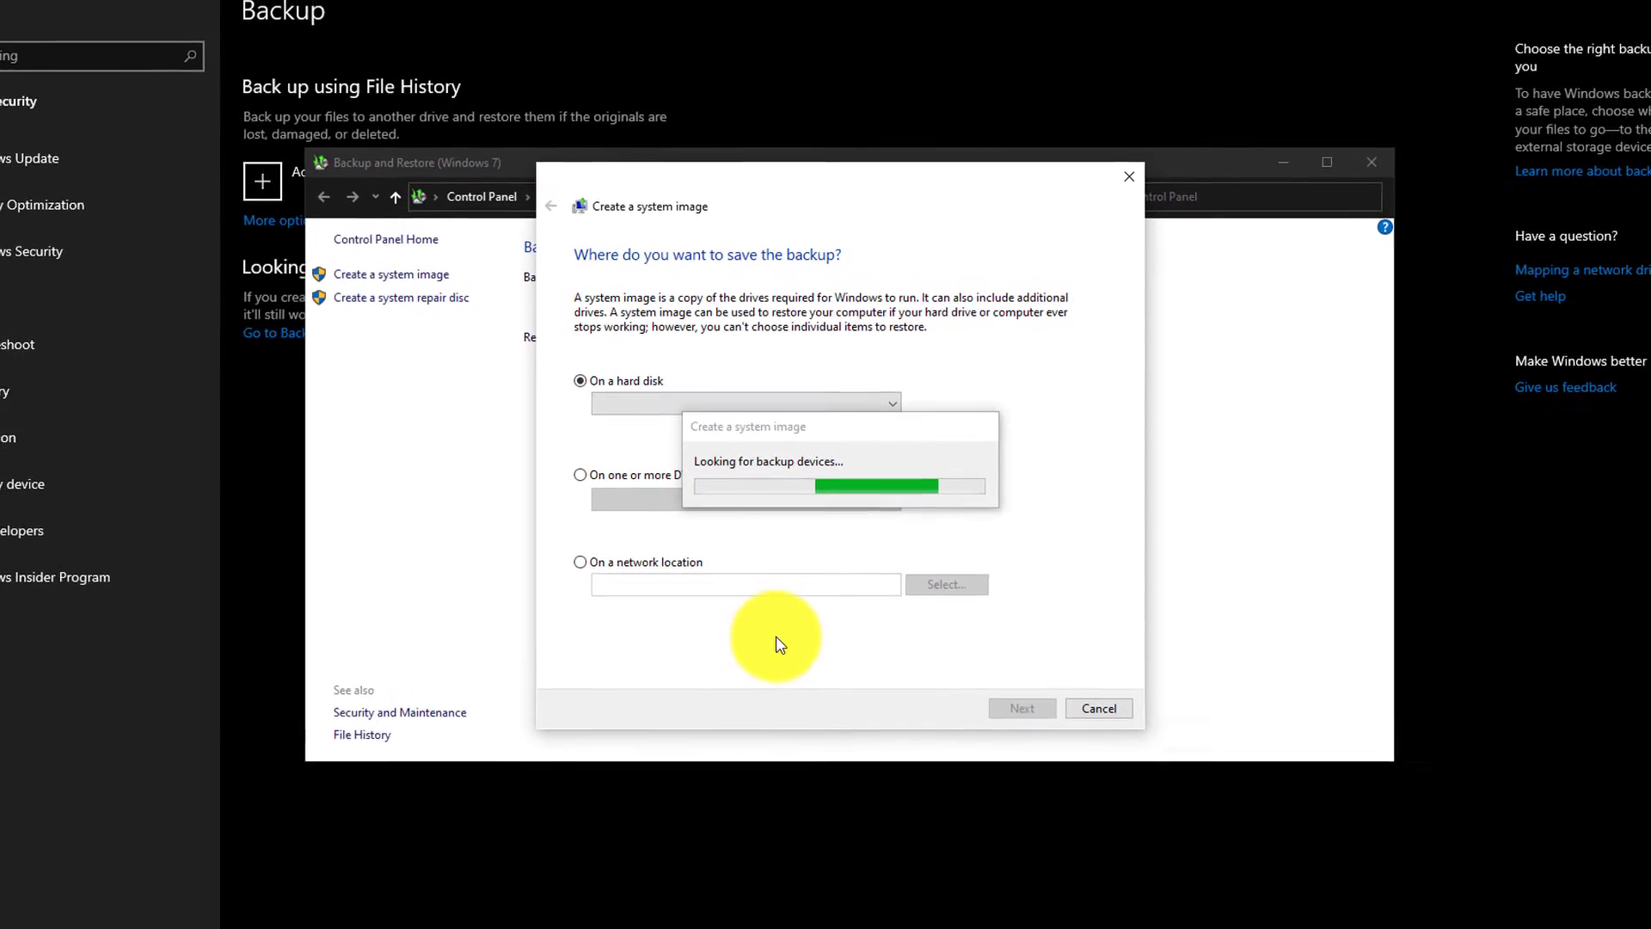
key(super+e)
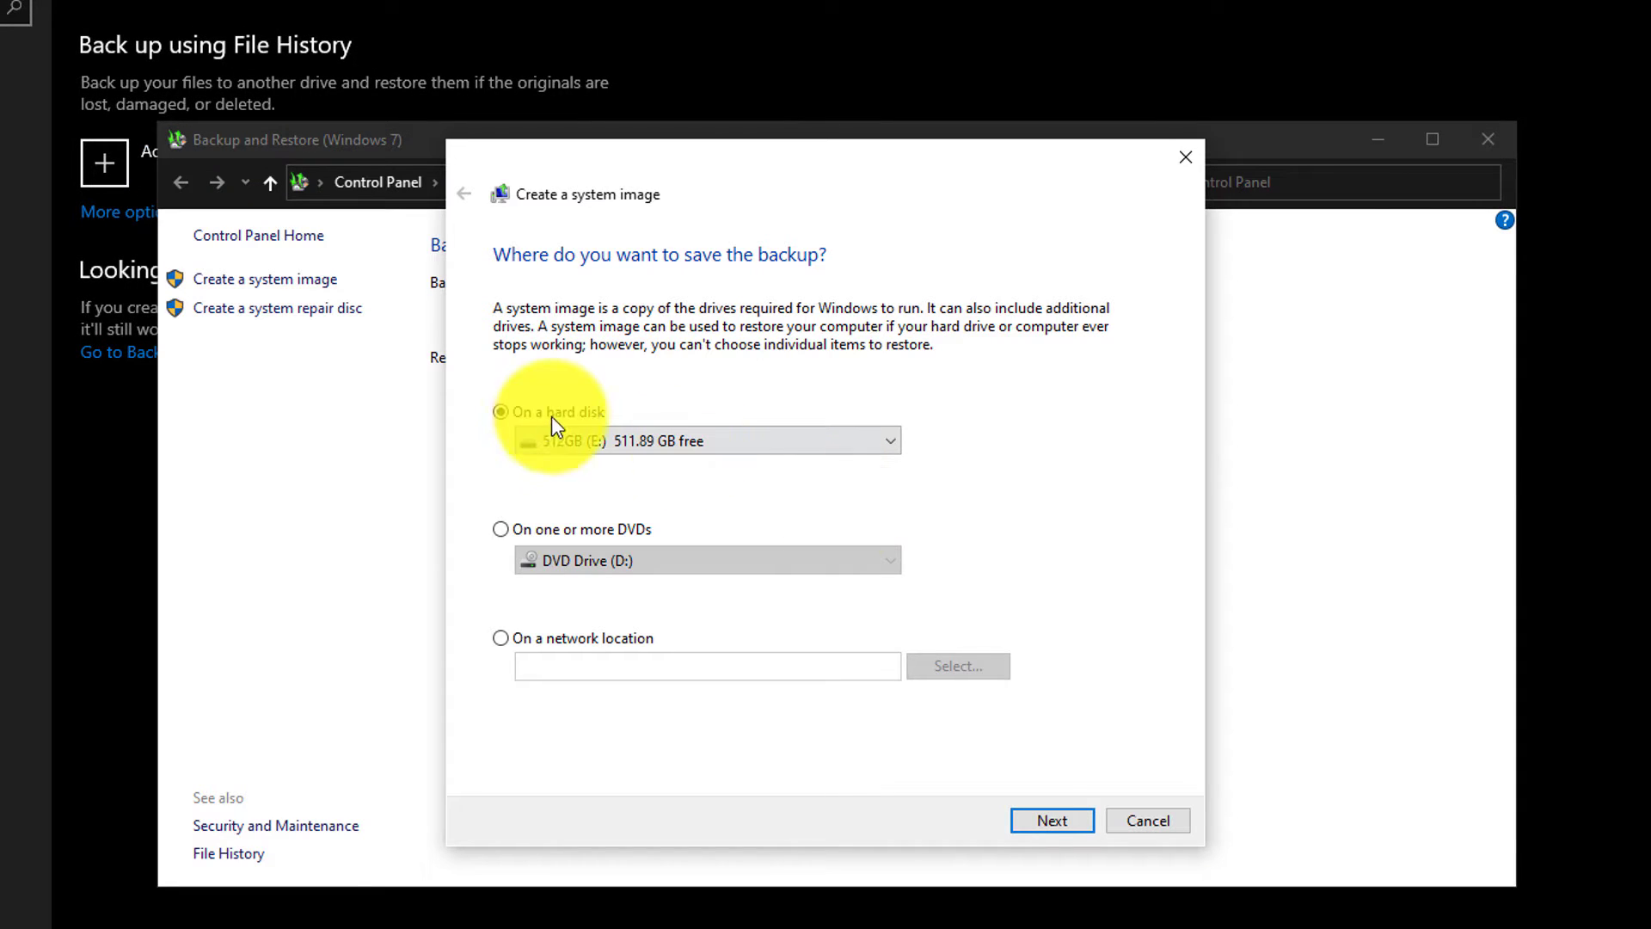
click(1051, 821)
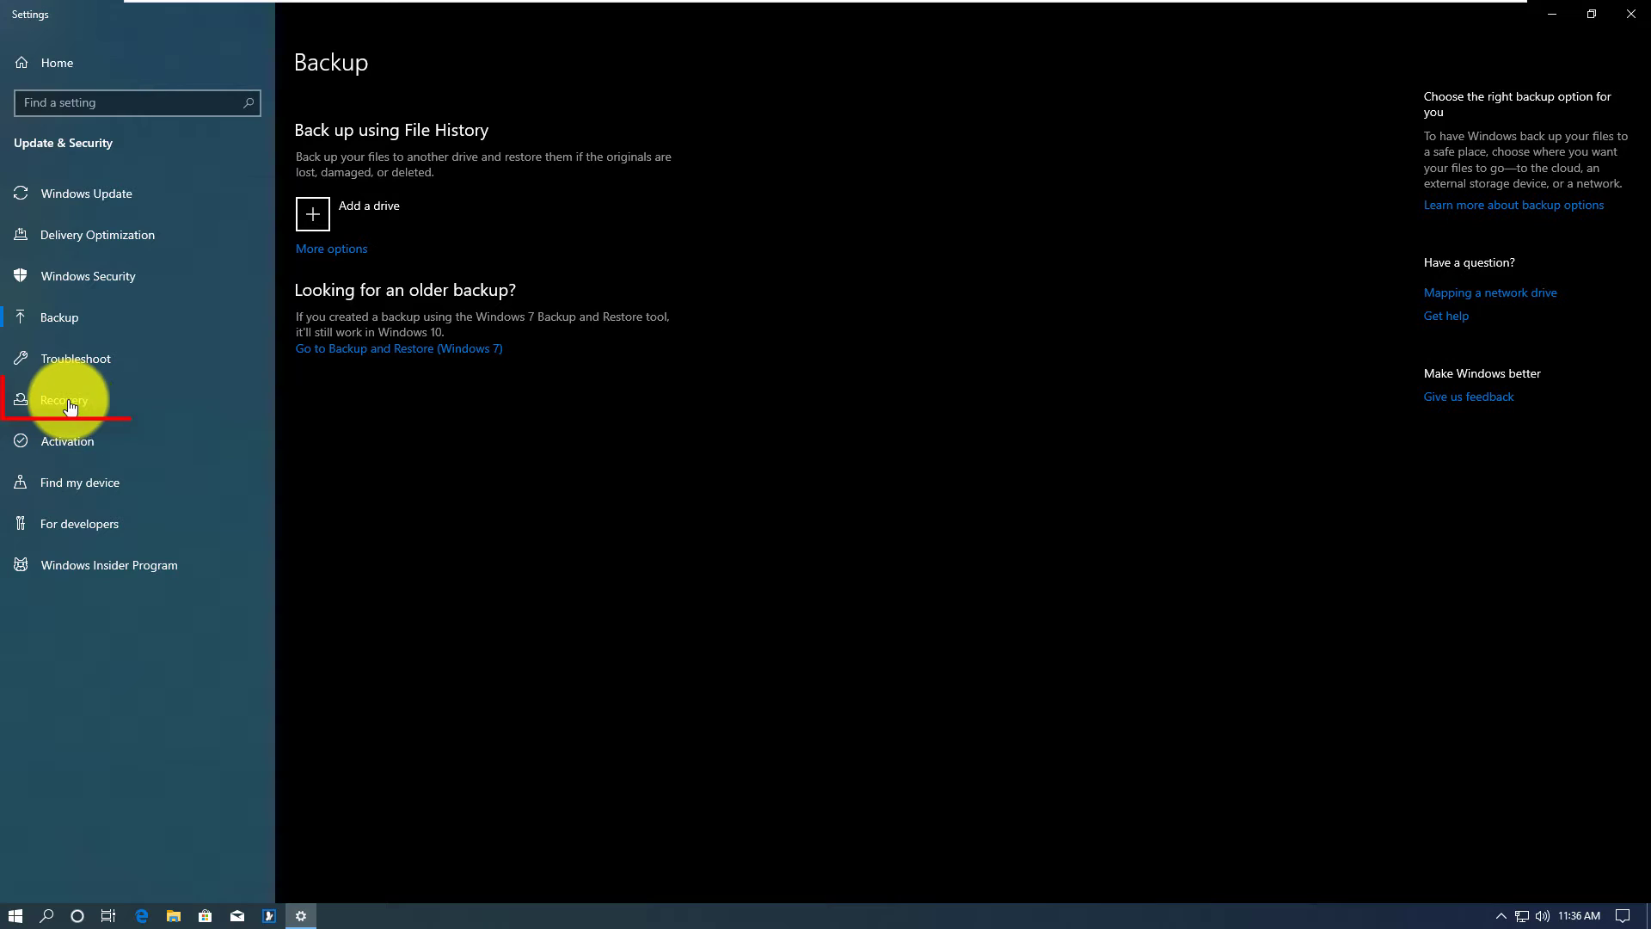
Step: Switch to the Recovery page in Settings
click(68, 401)
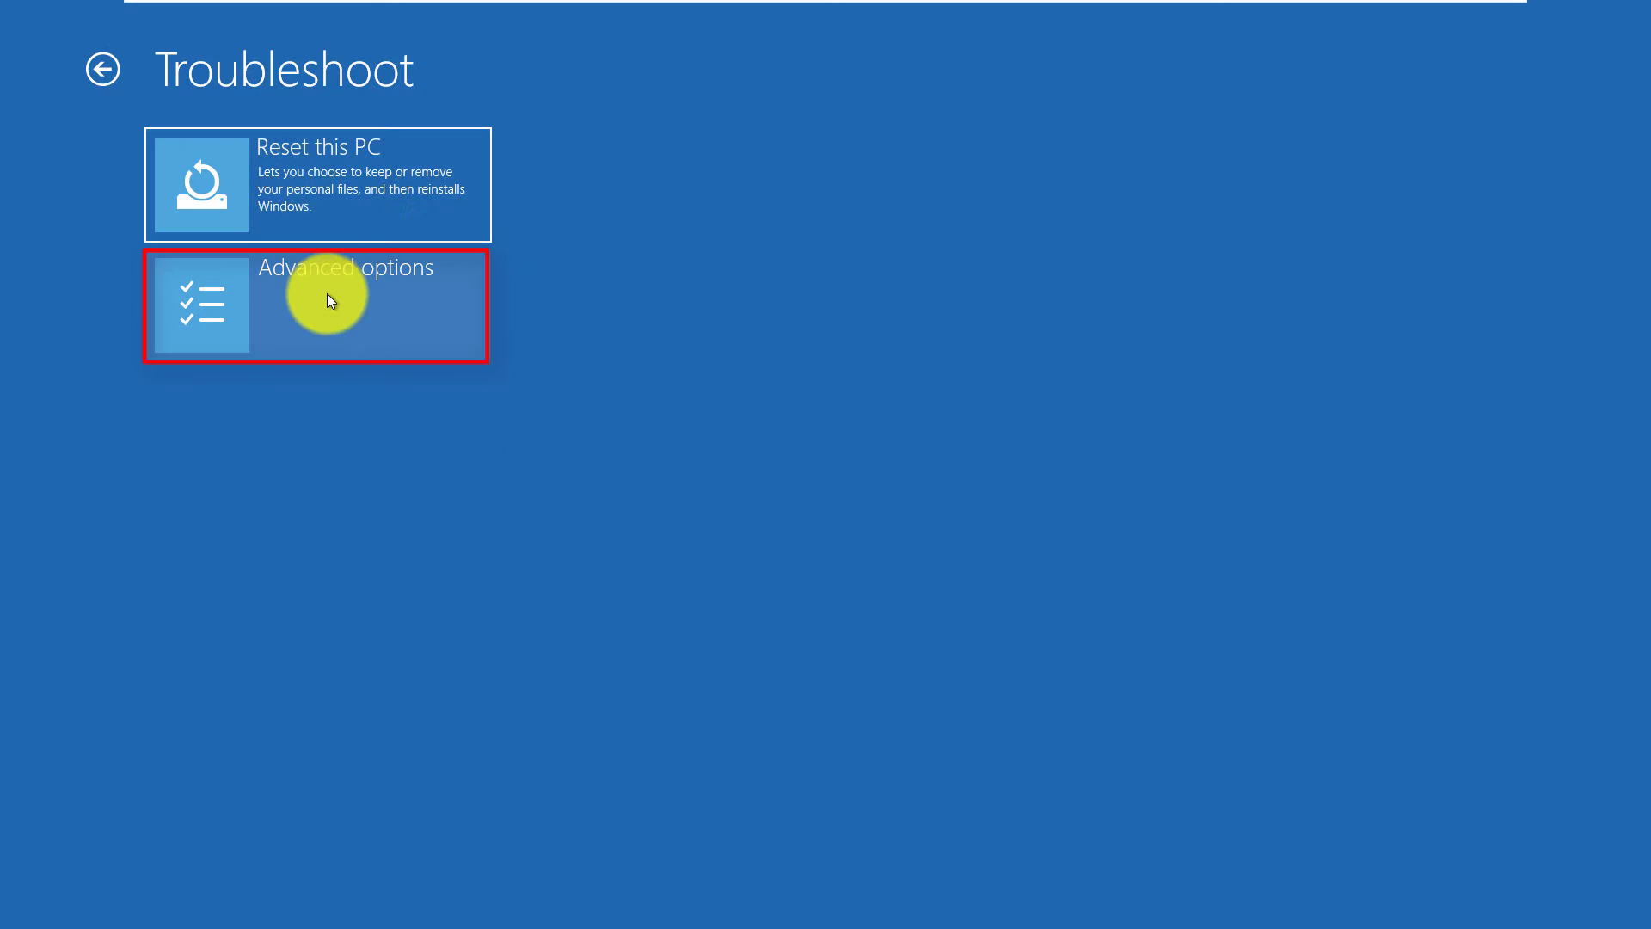
Step: Launch System Image Recovery from Advanced options and sign in with the account's password
click(331, 298)
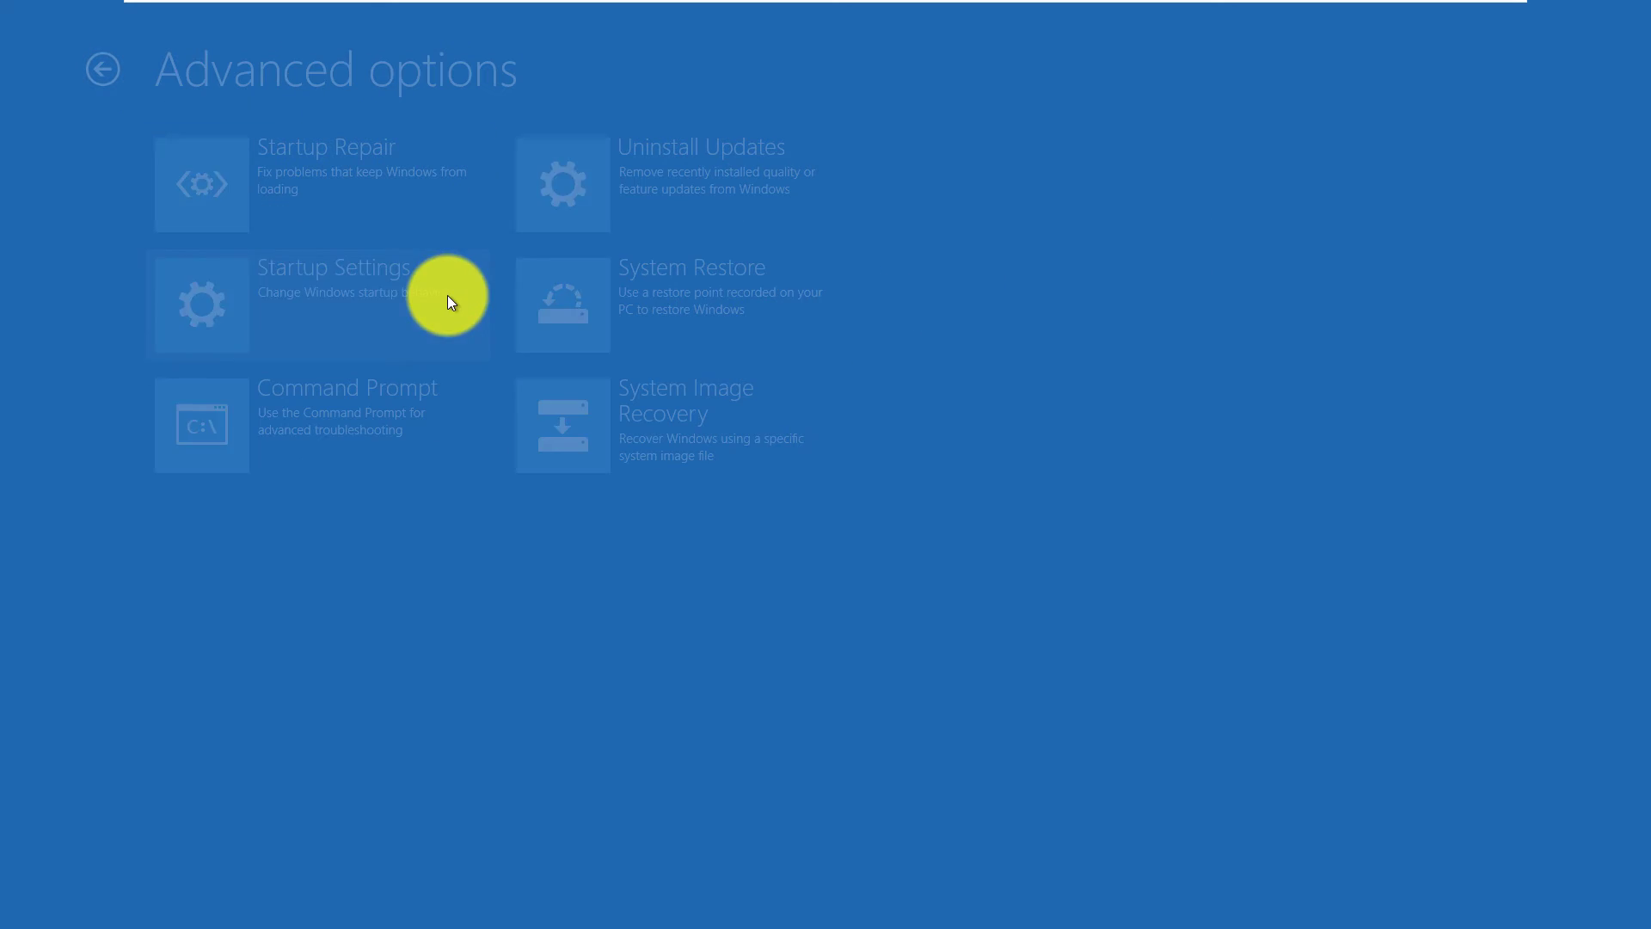
click(737, 425)
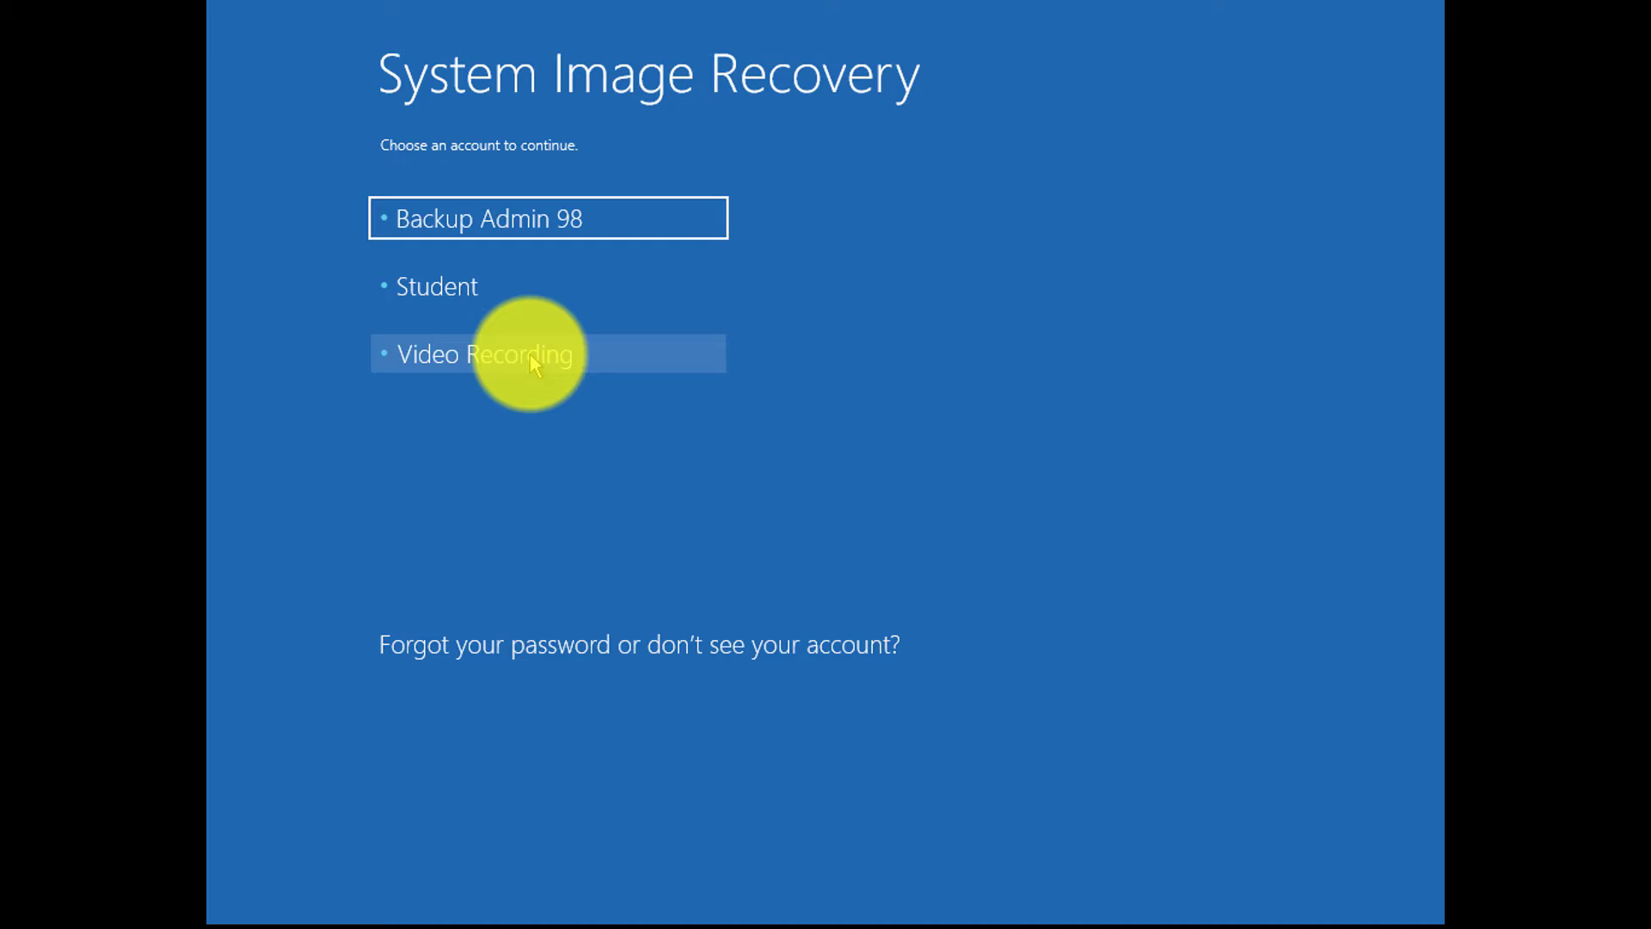
click(529, 354)
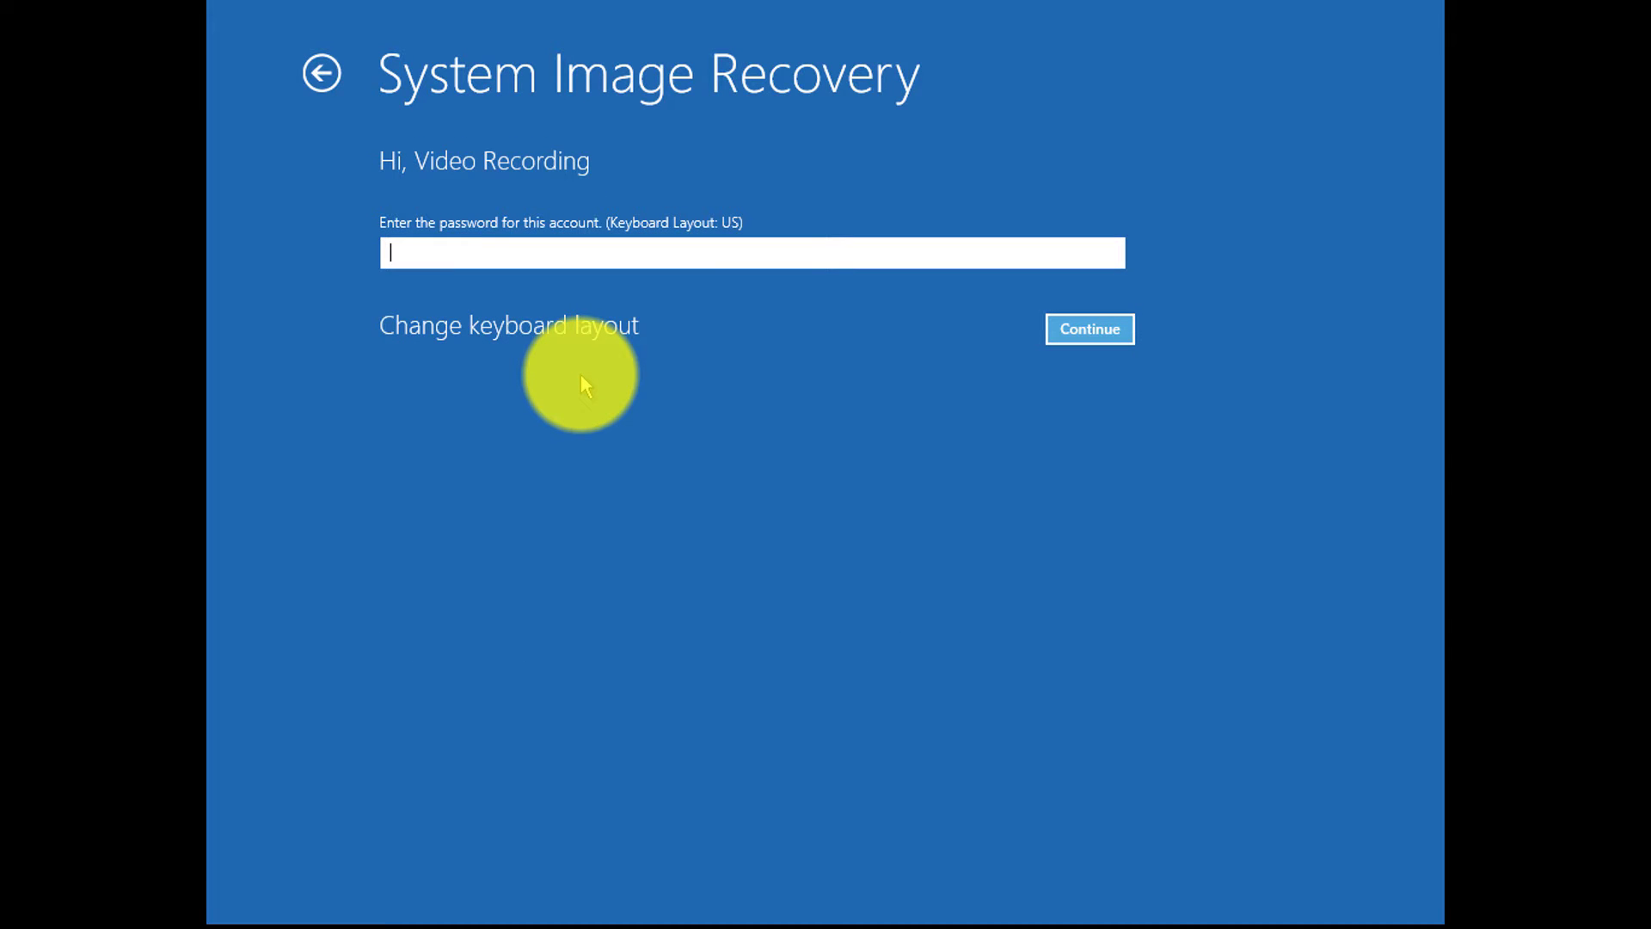
text(password)
click(1100, 329)
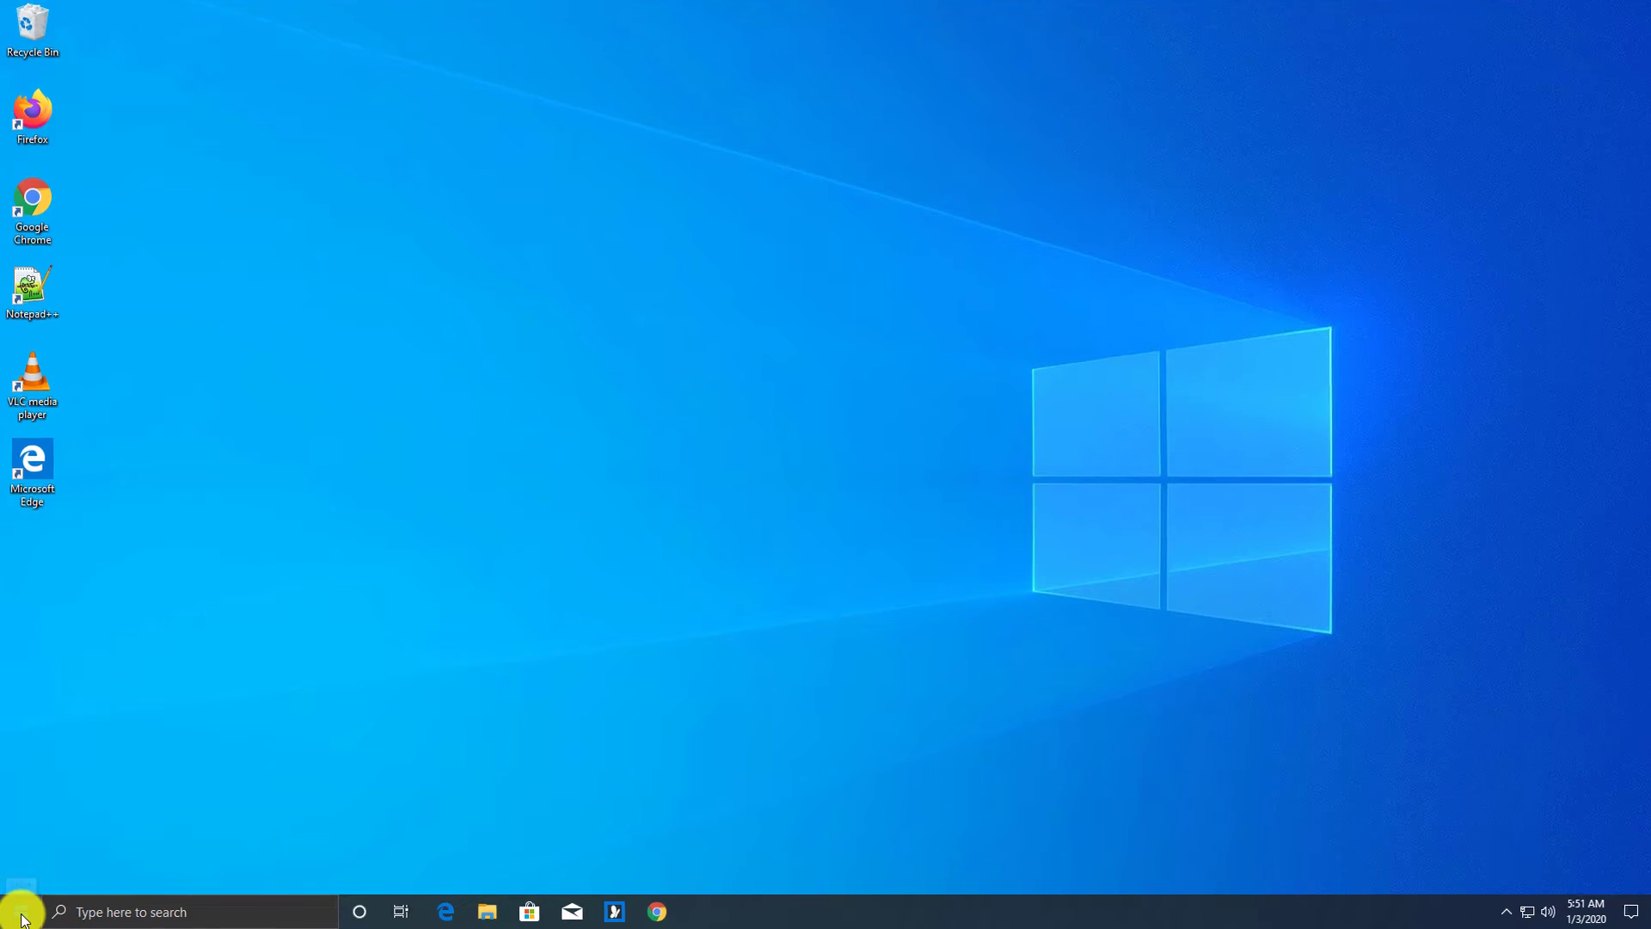
Step: Search Start for 'comm' and run Command Prompt as administrator, approving the UAC prompt
click(34, 911)
text(cmd)
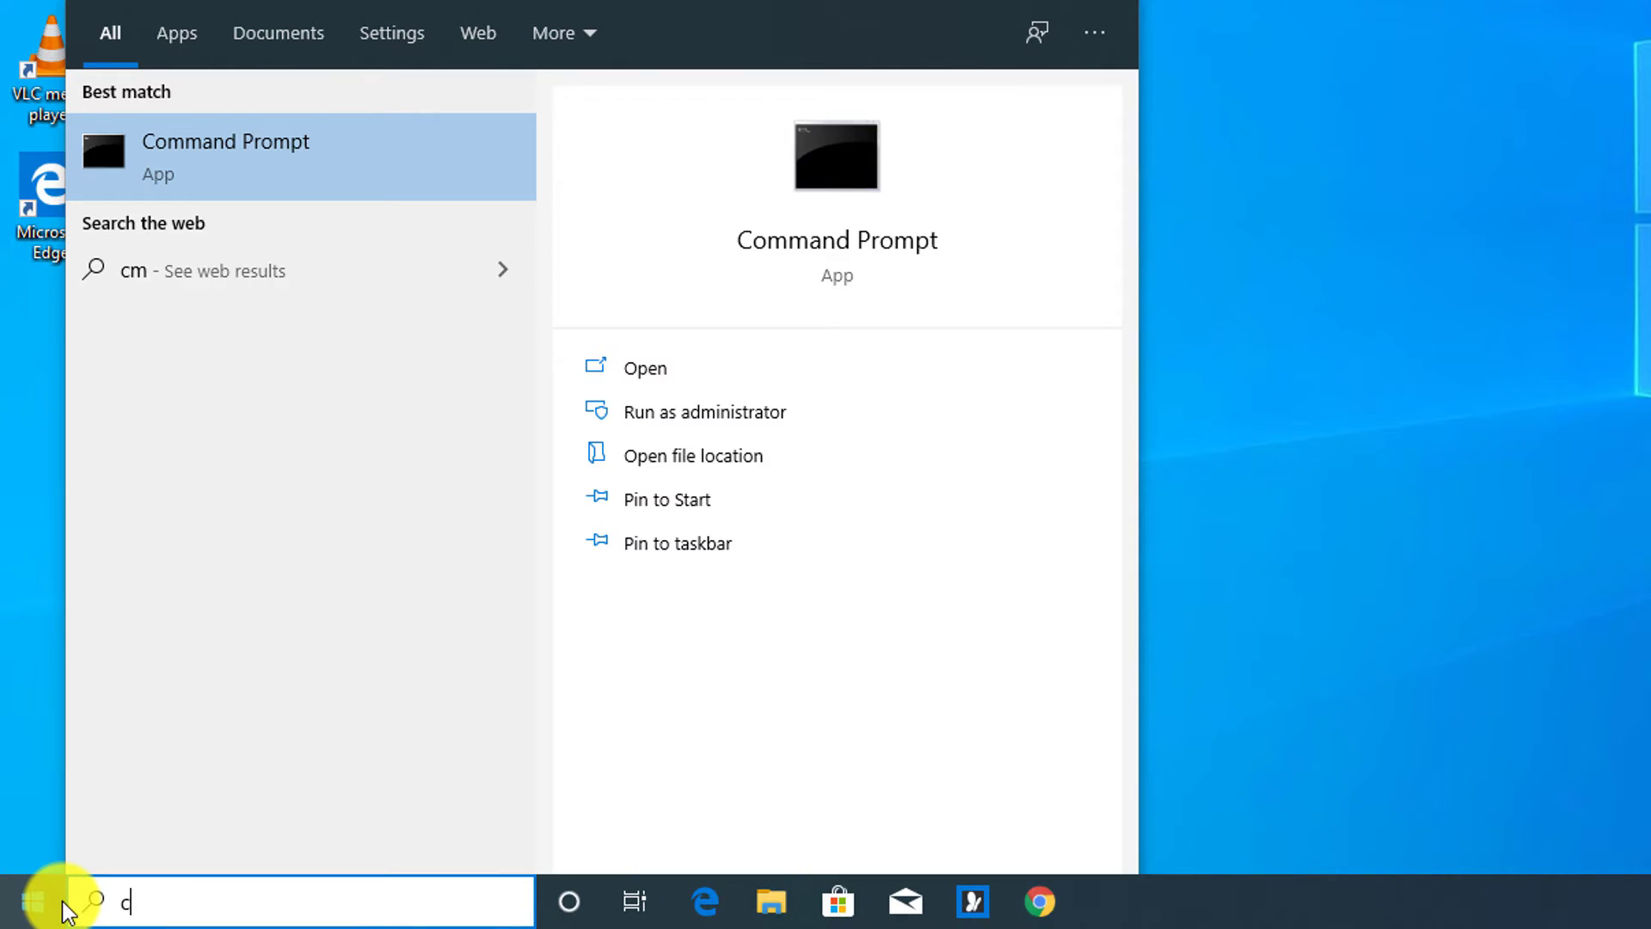
key(BackSpace)
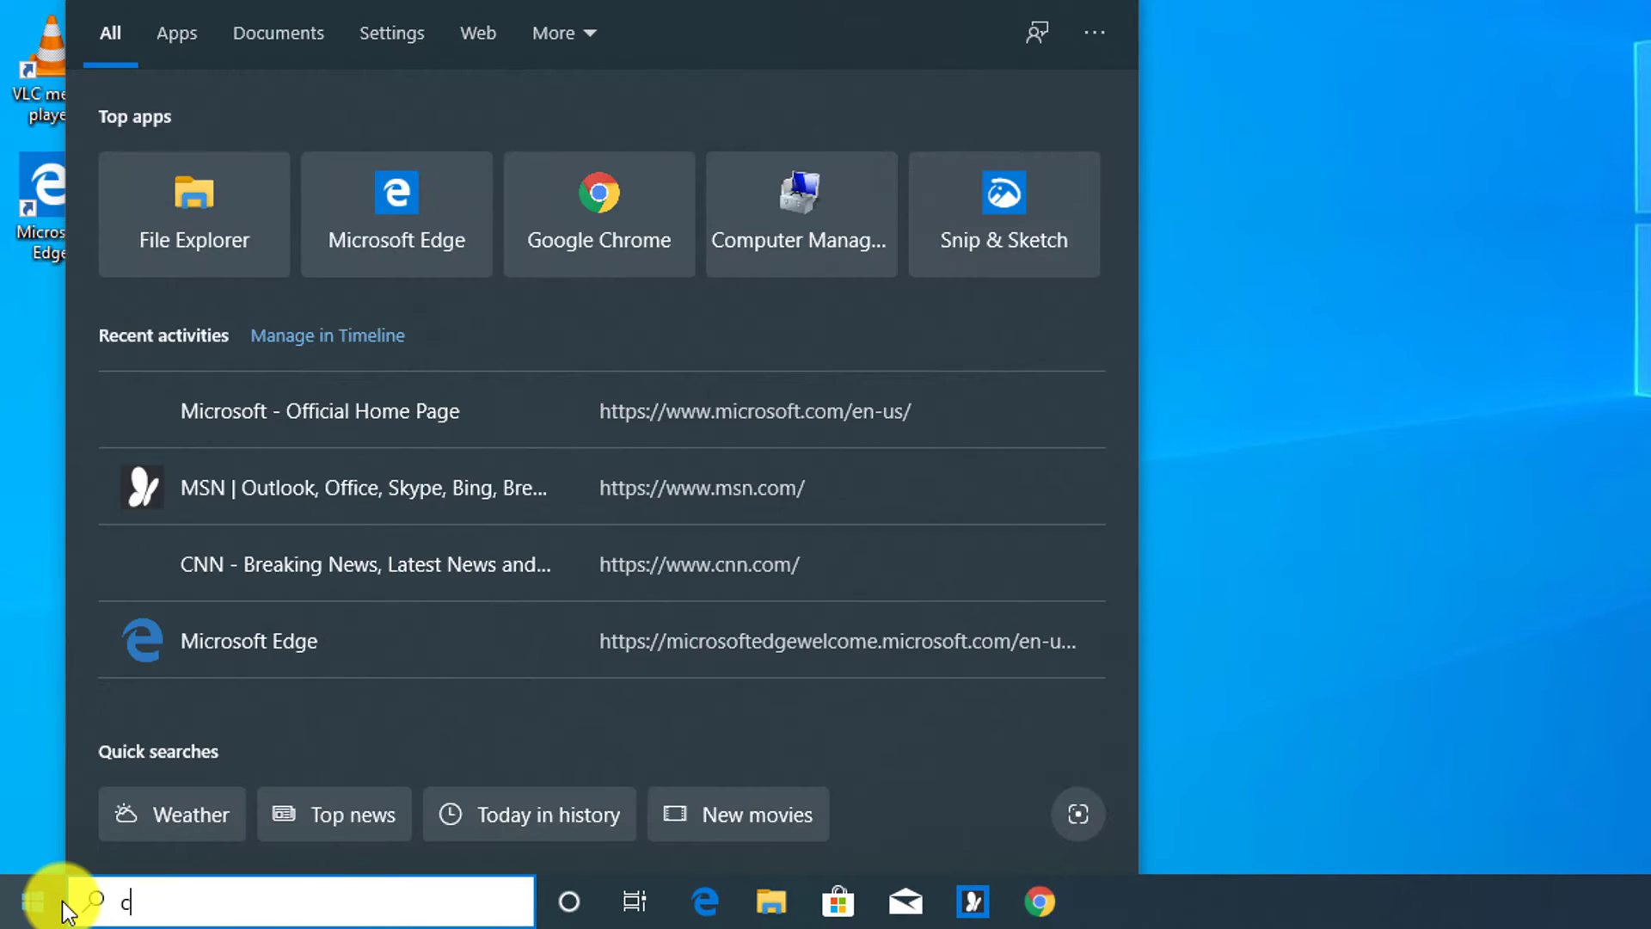
text(comm)
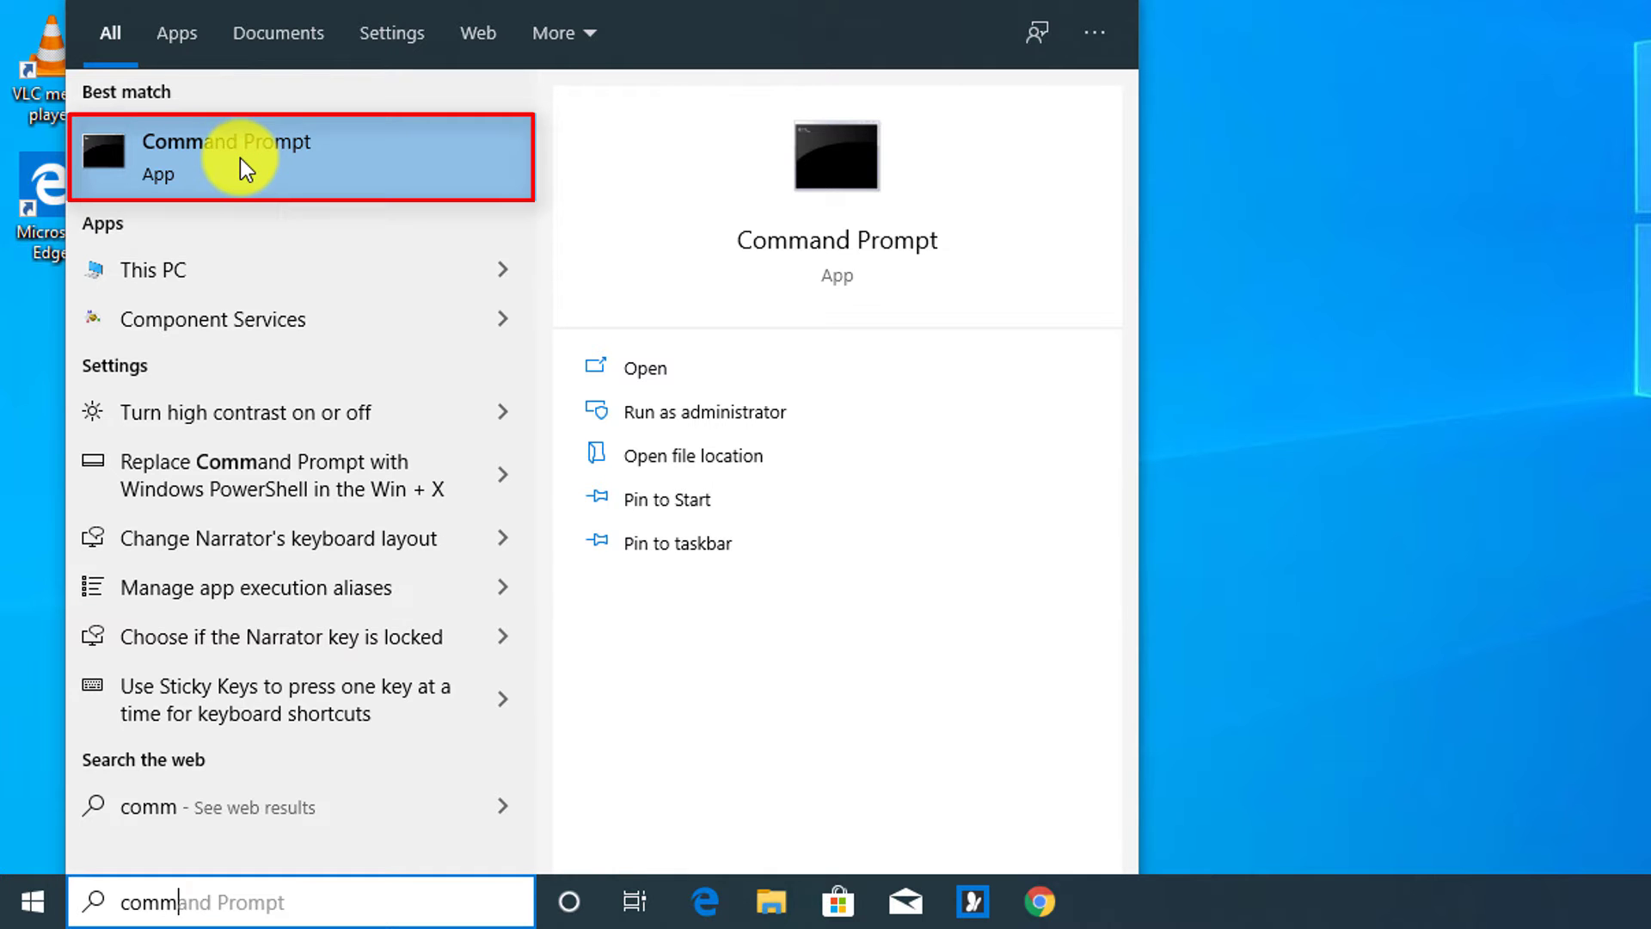
right_click(239, 156)
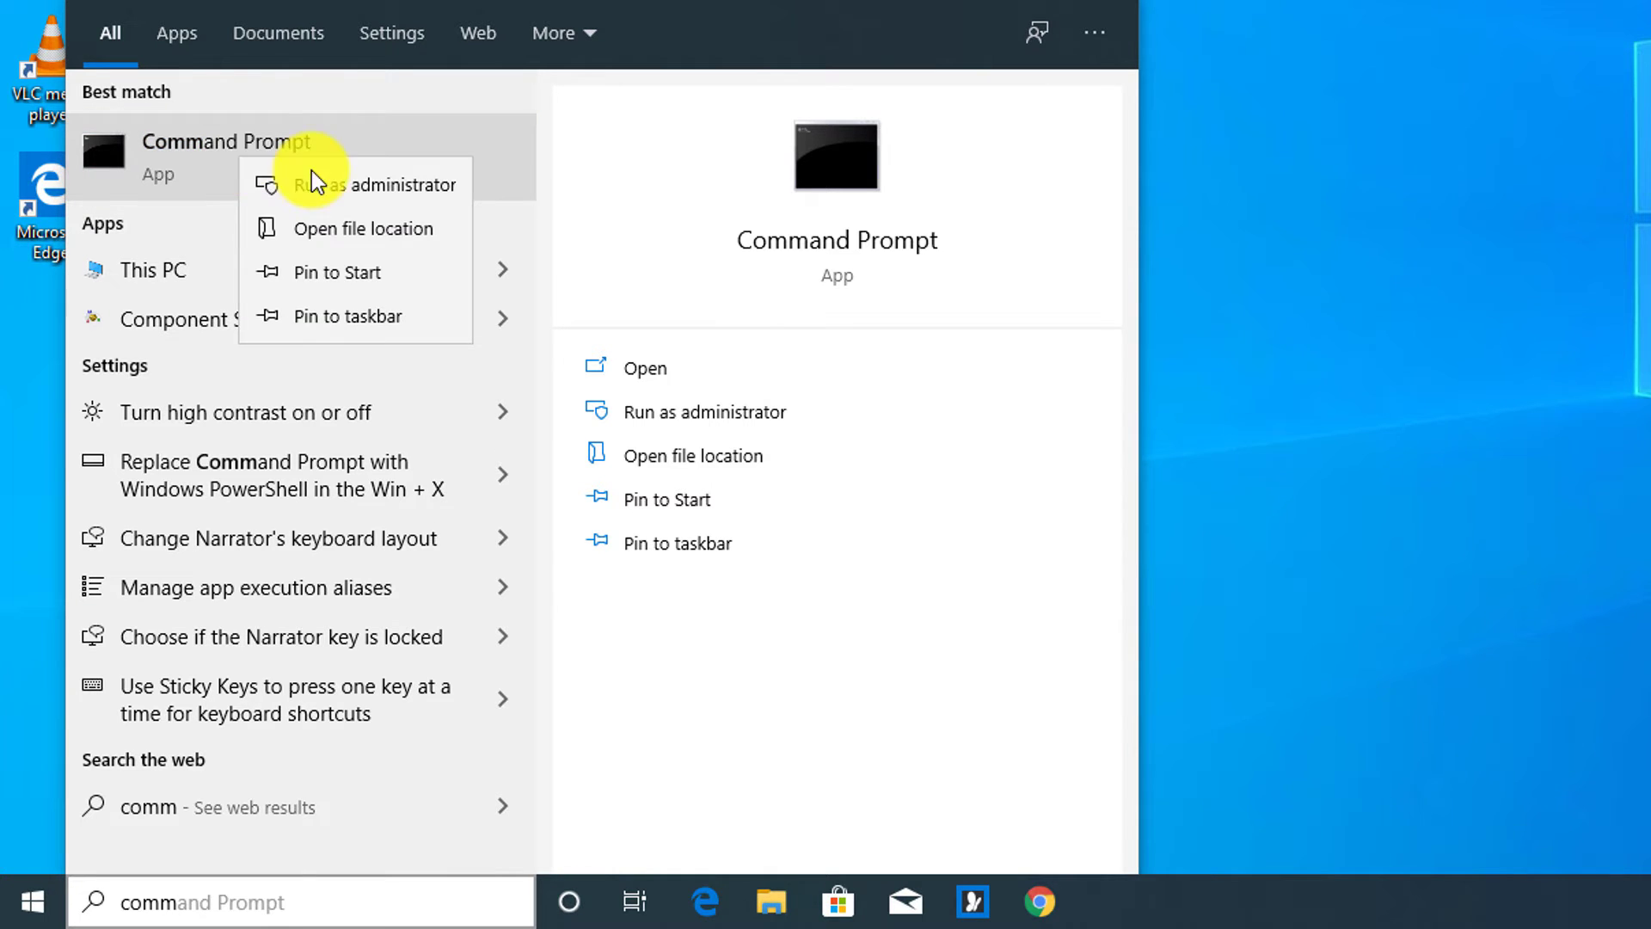
click(340, 186)
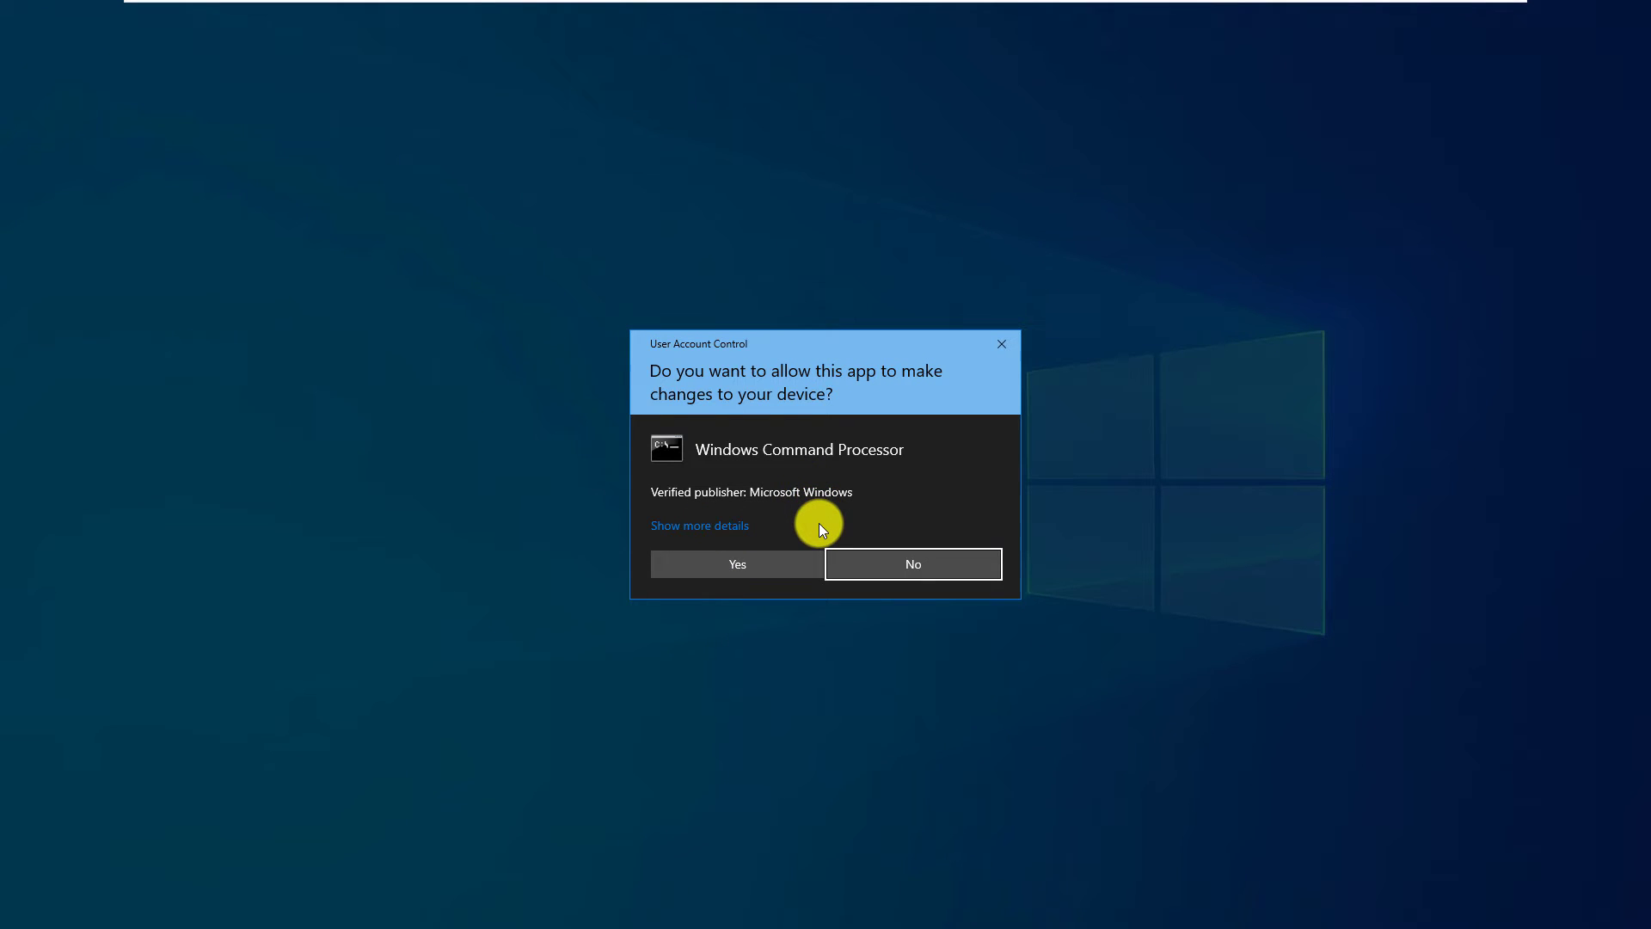
click(765, 564)
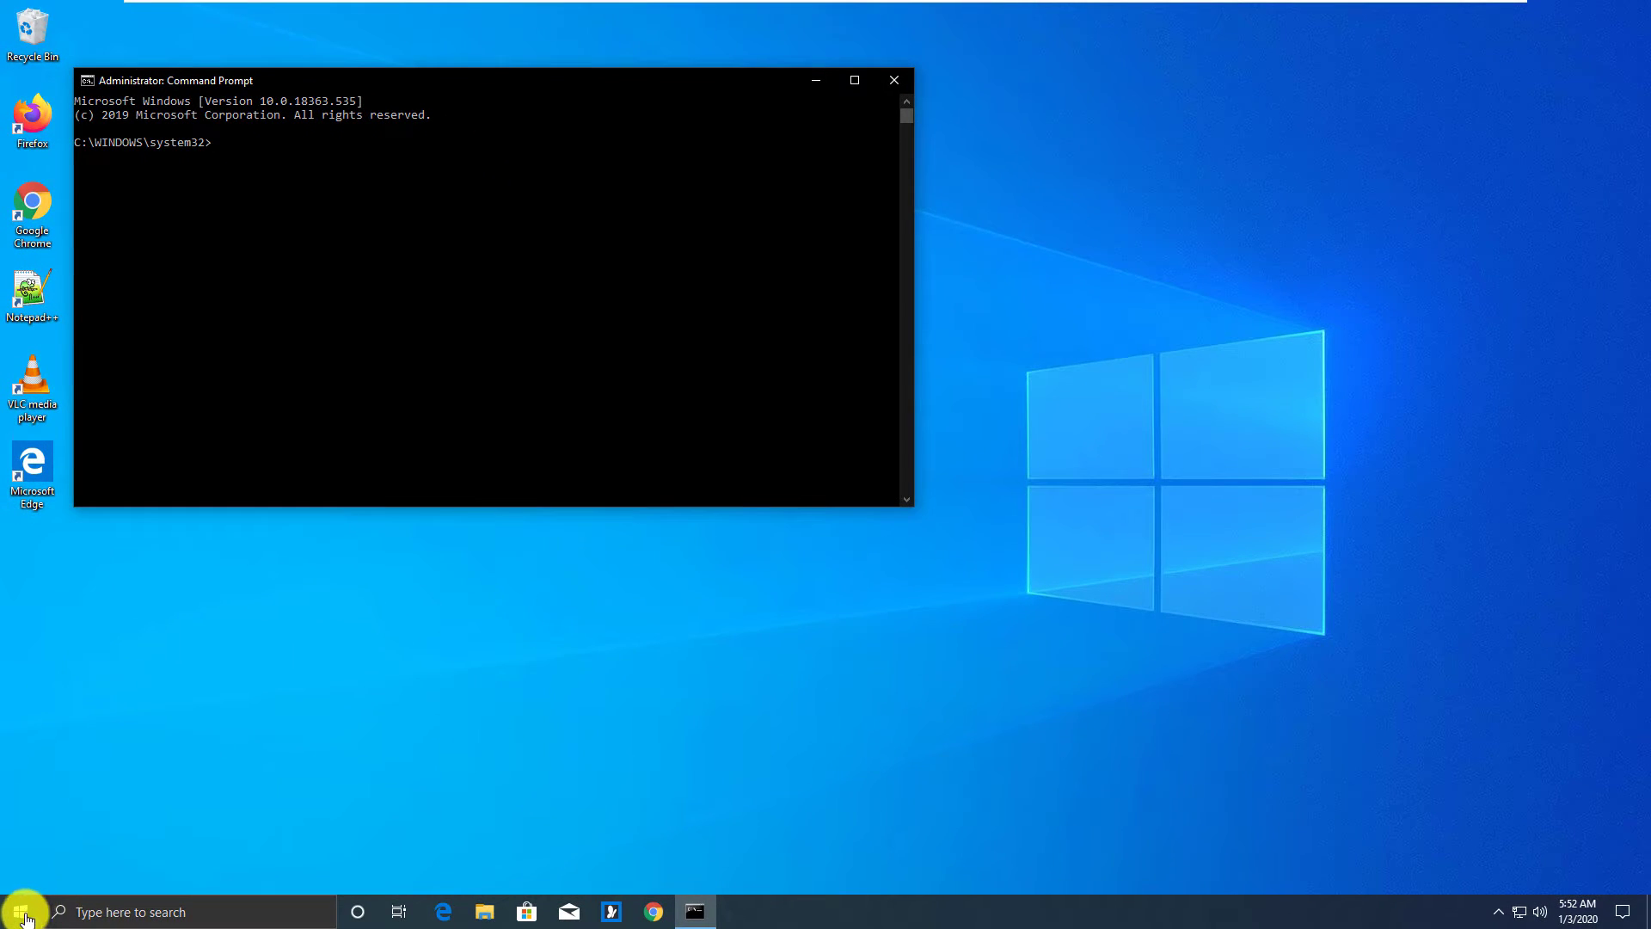
Step: Open a regular Command Prompt from a 'command' search and bring it in front
click(19, 915)
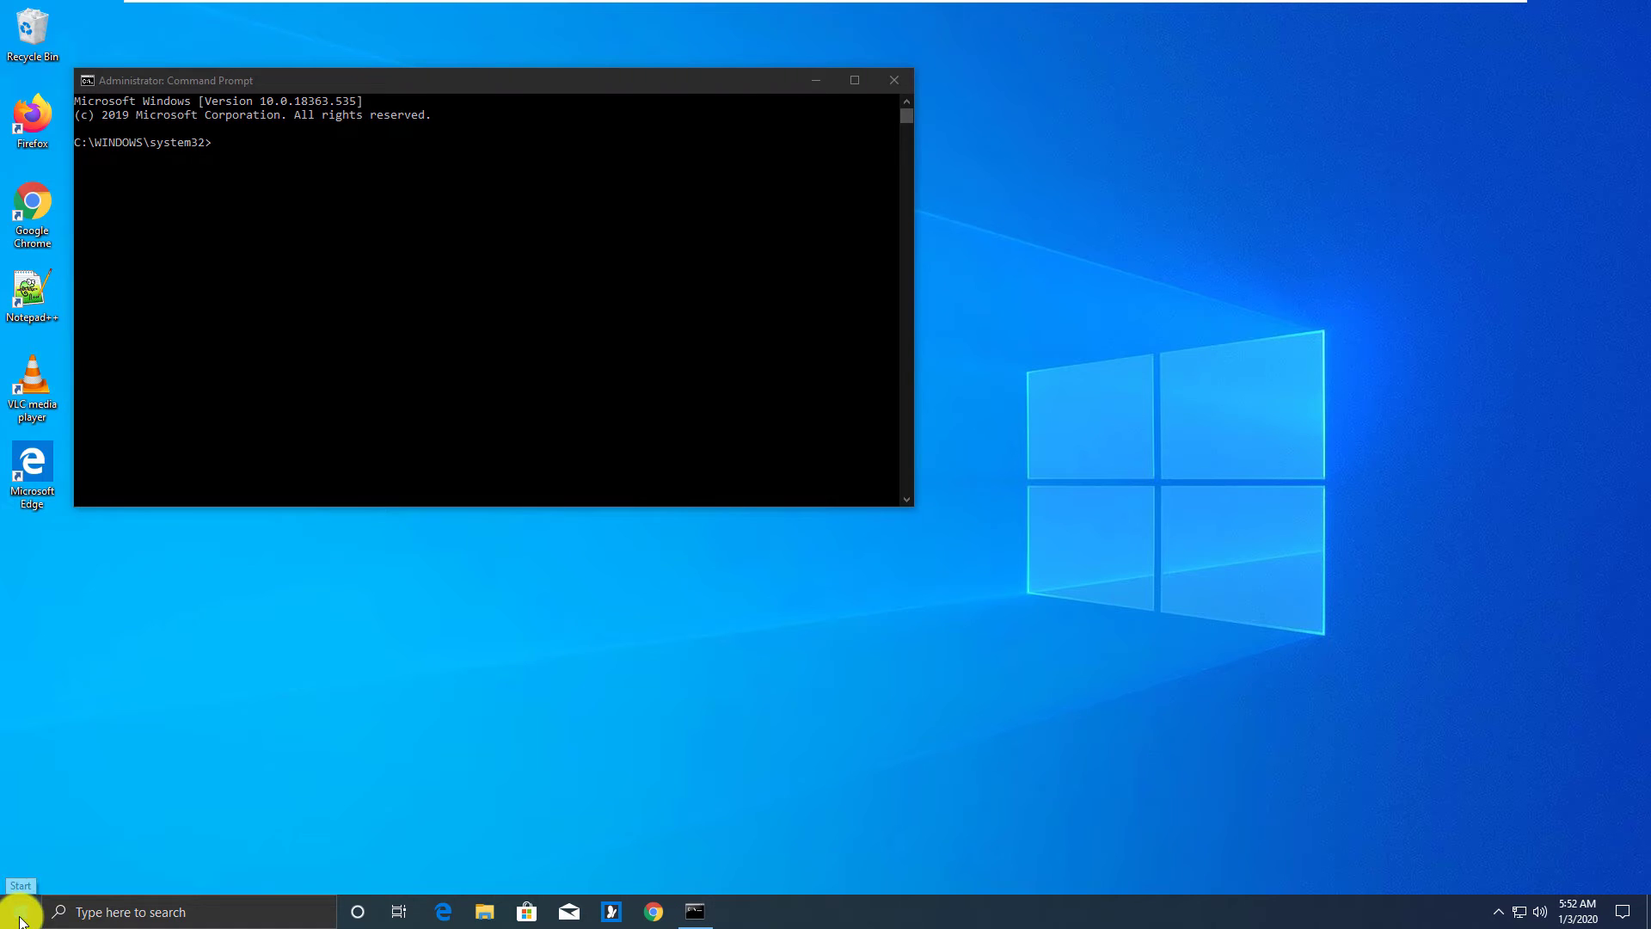
text(c)
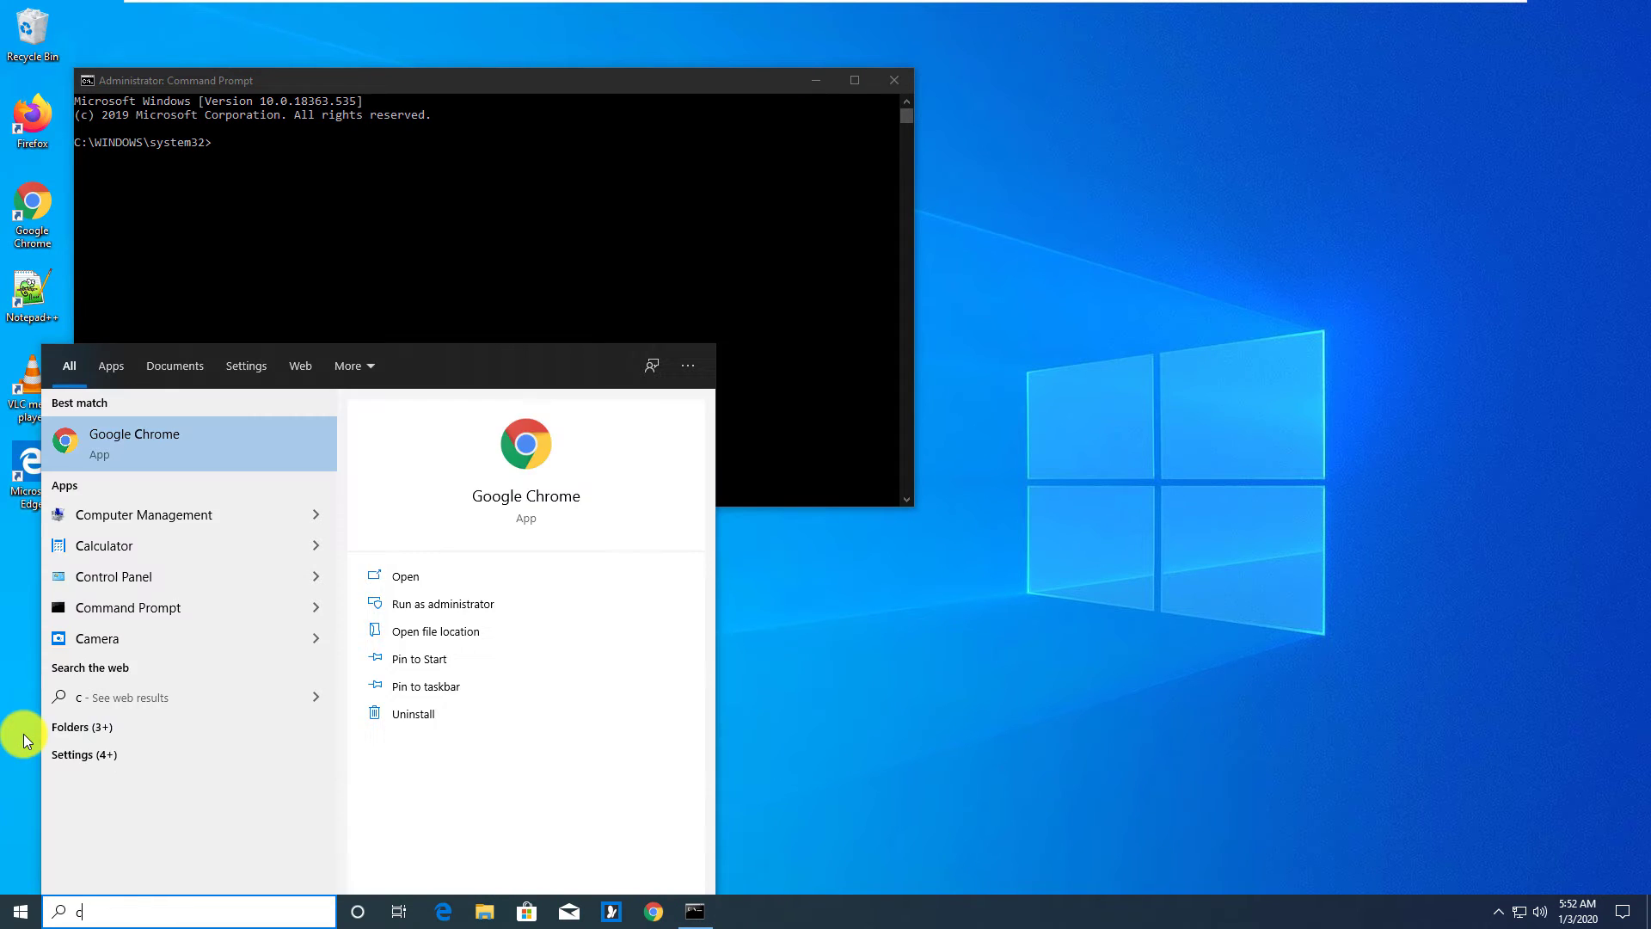
text(omm)
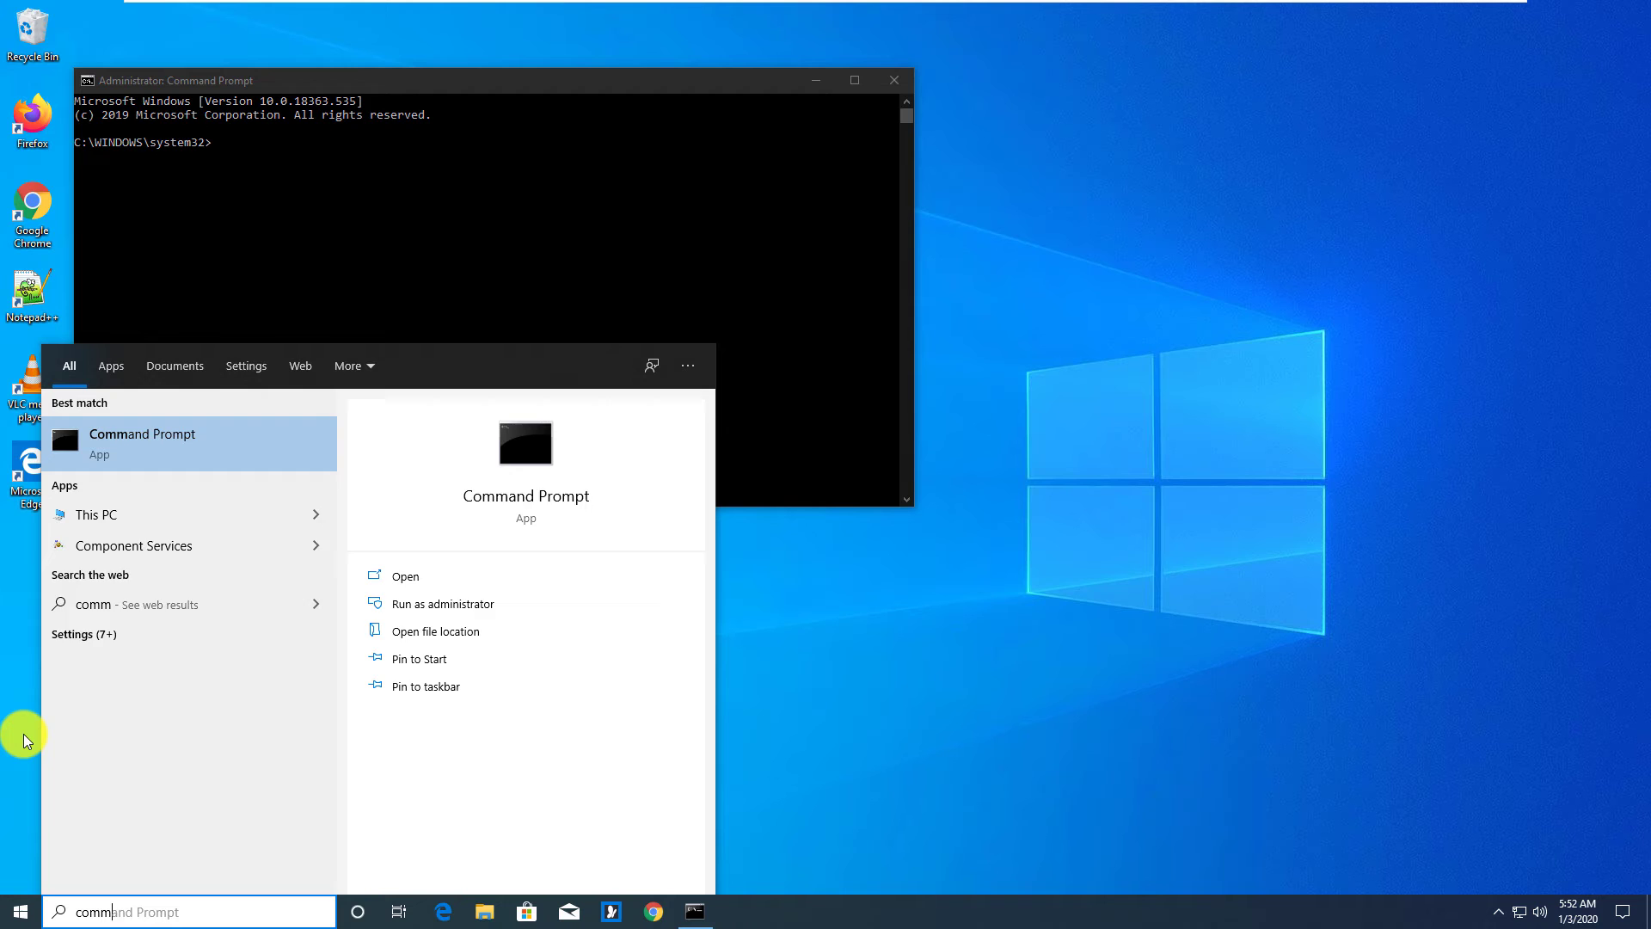
text(and)
key(Return)
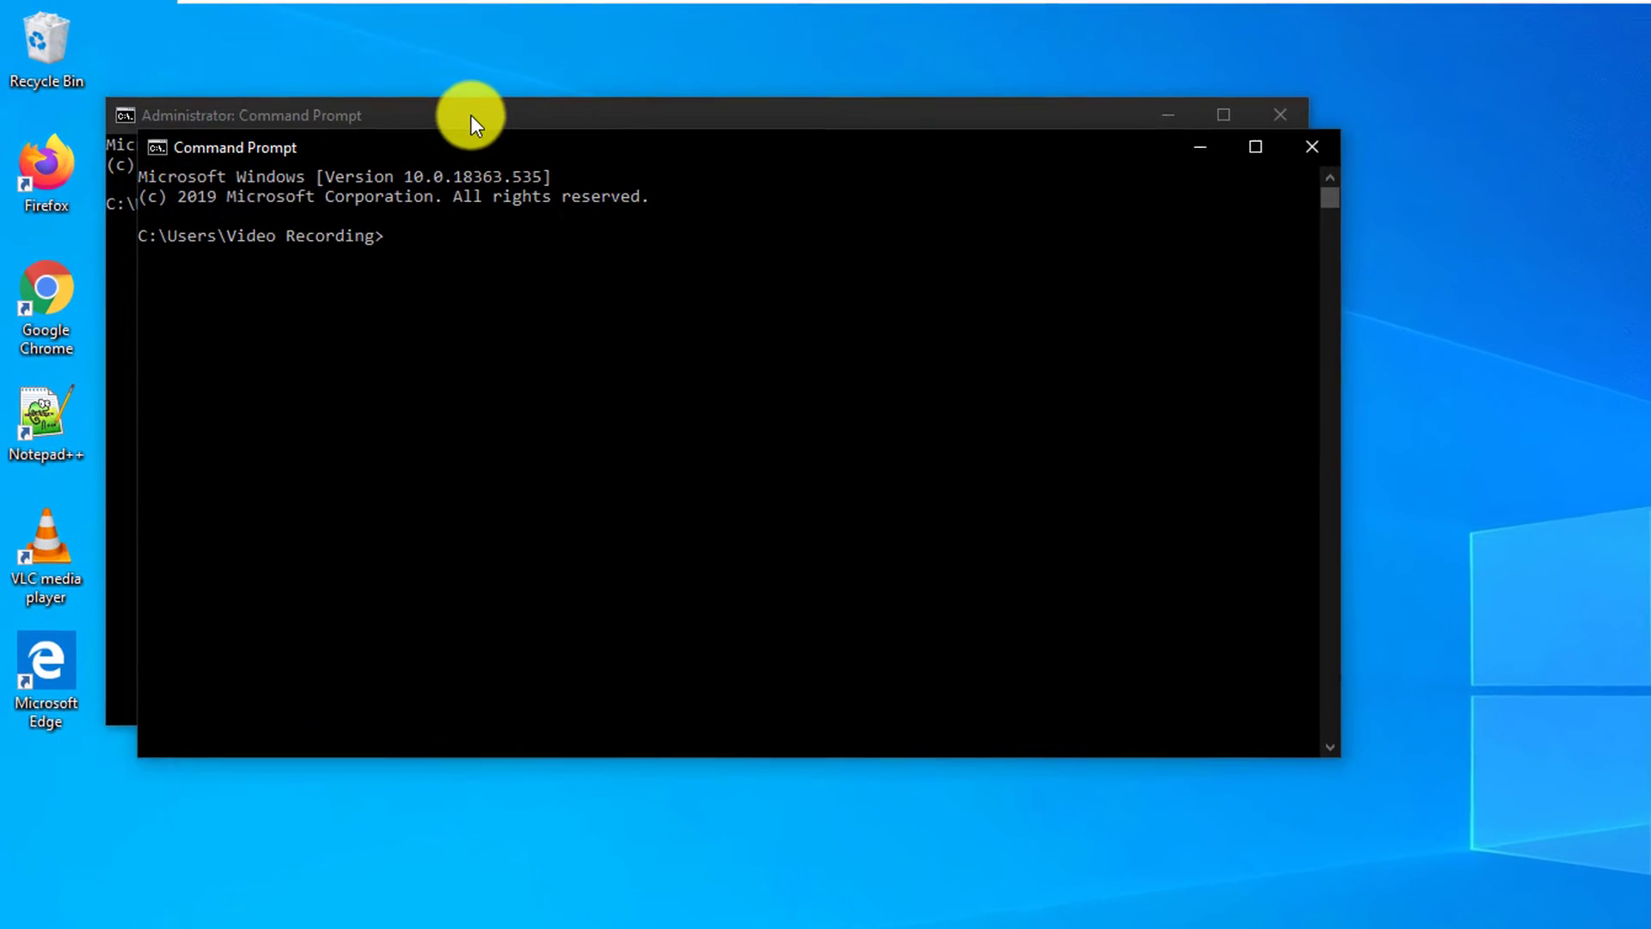
drag(472, 116, 524, 282)
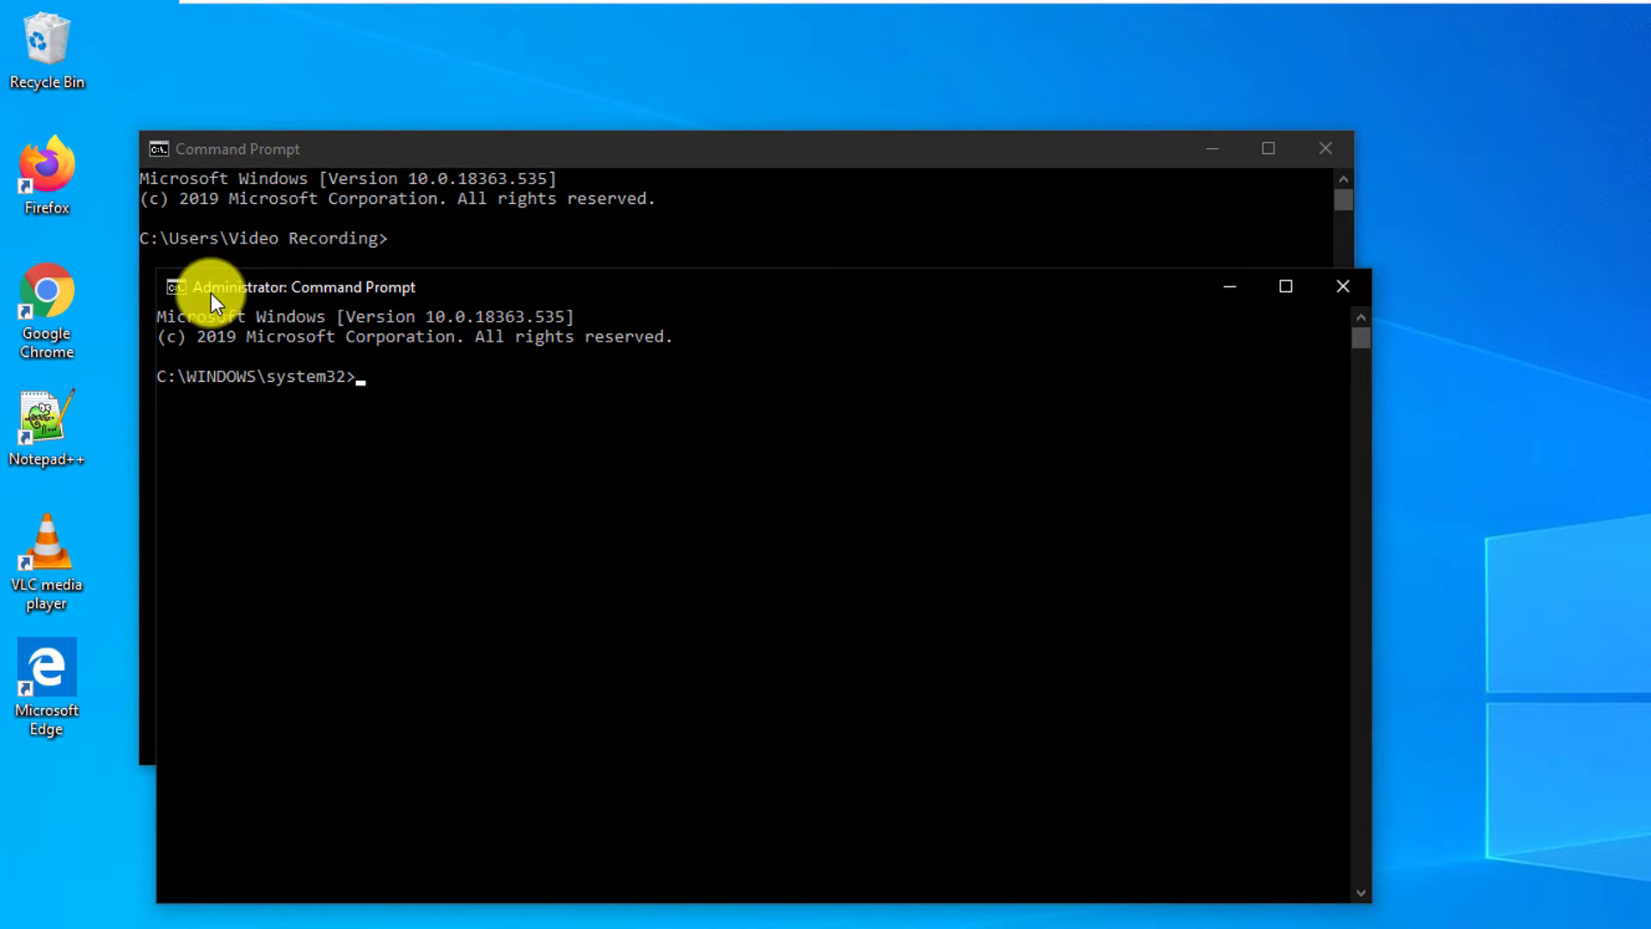
click(334, 150)
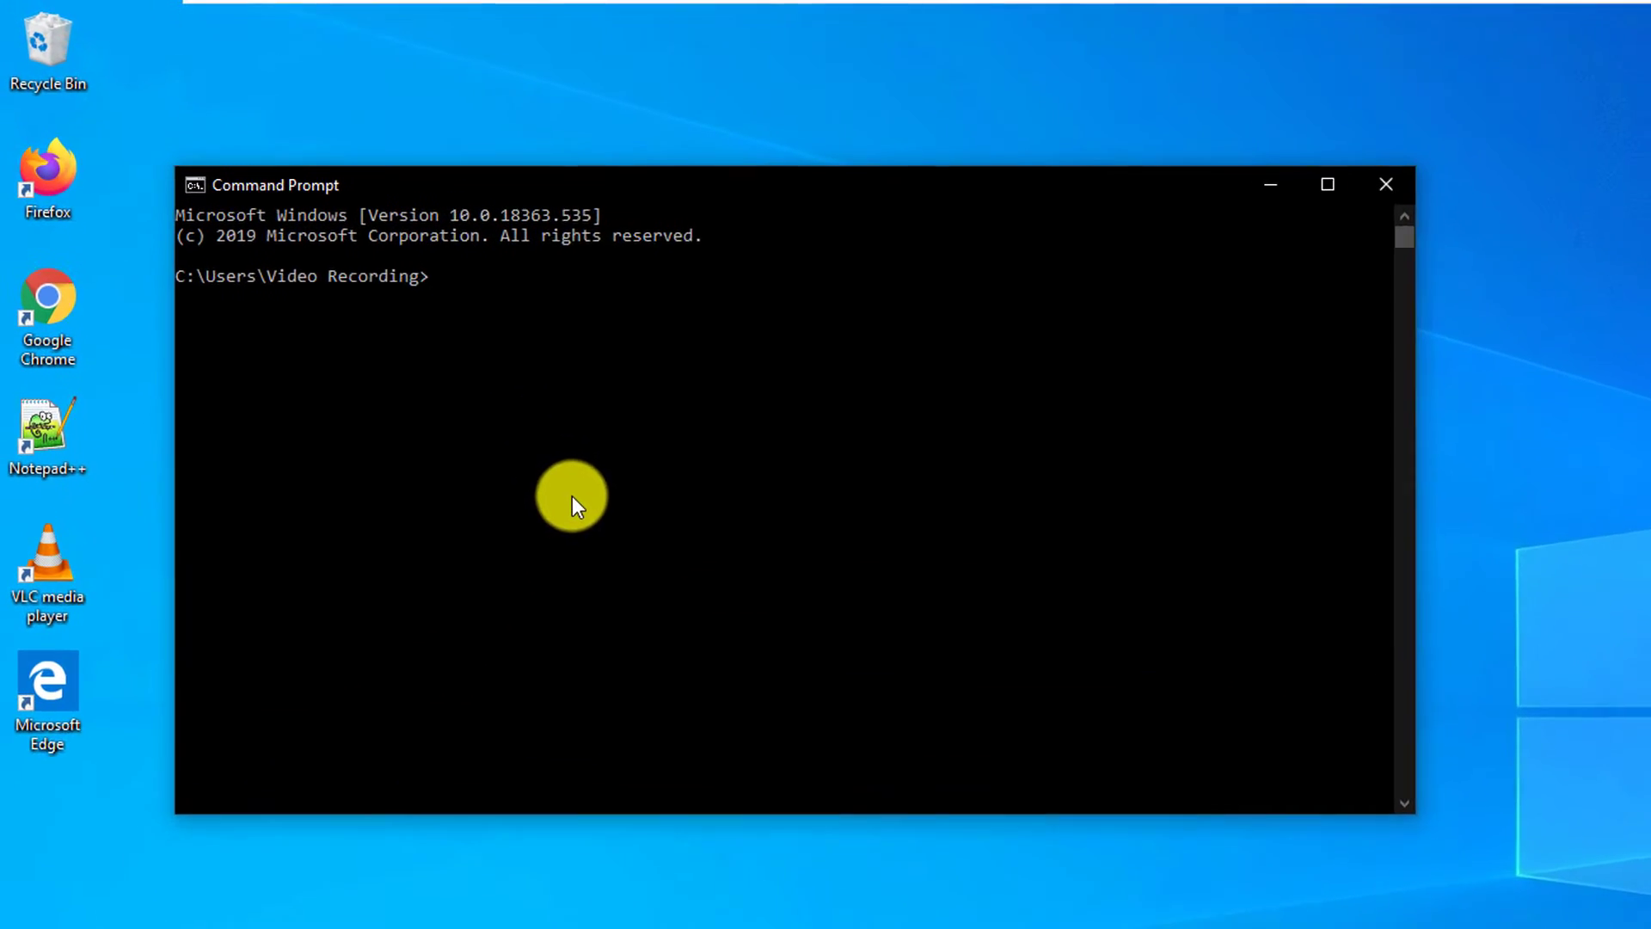
Step: Run 'cd ..' in the regular Command Prompt to reach C:\Users
text(cd ..)
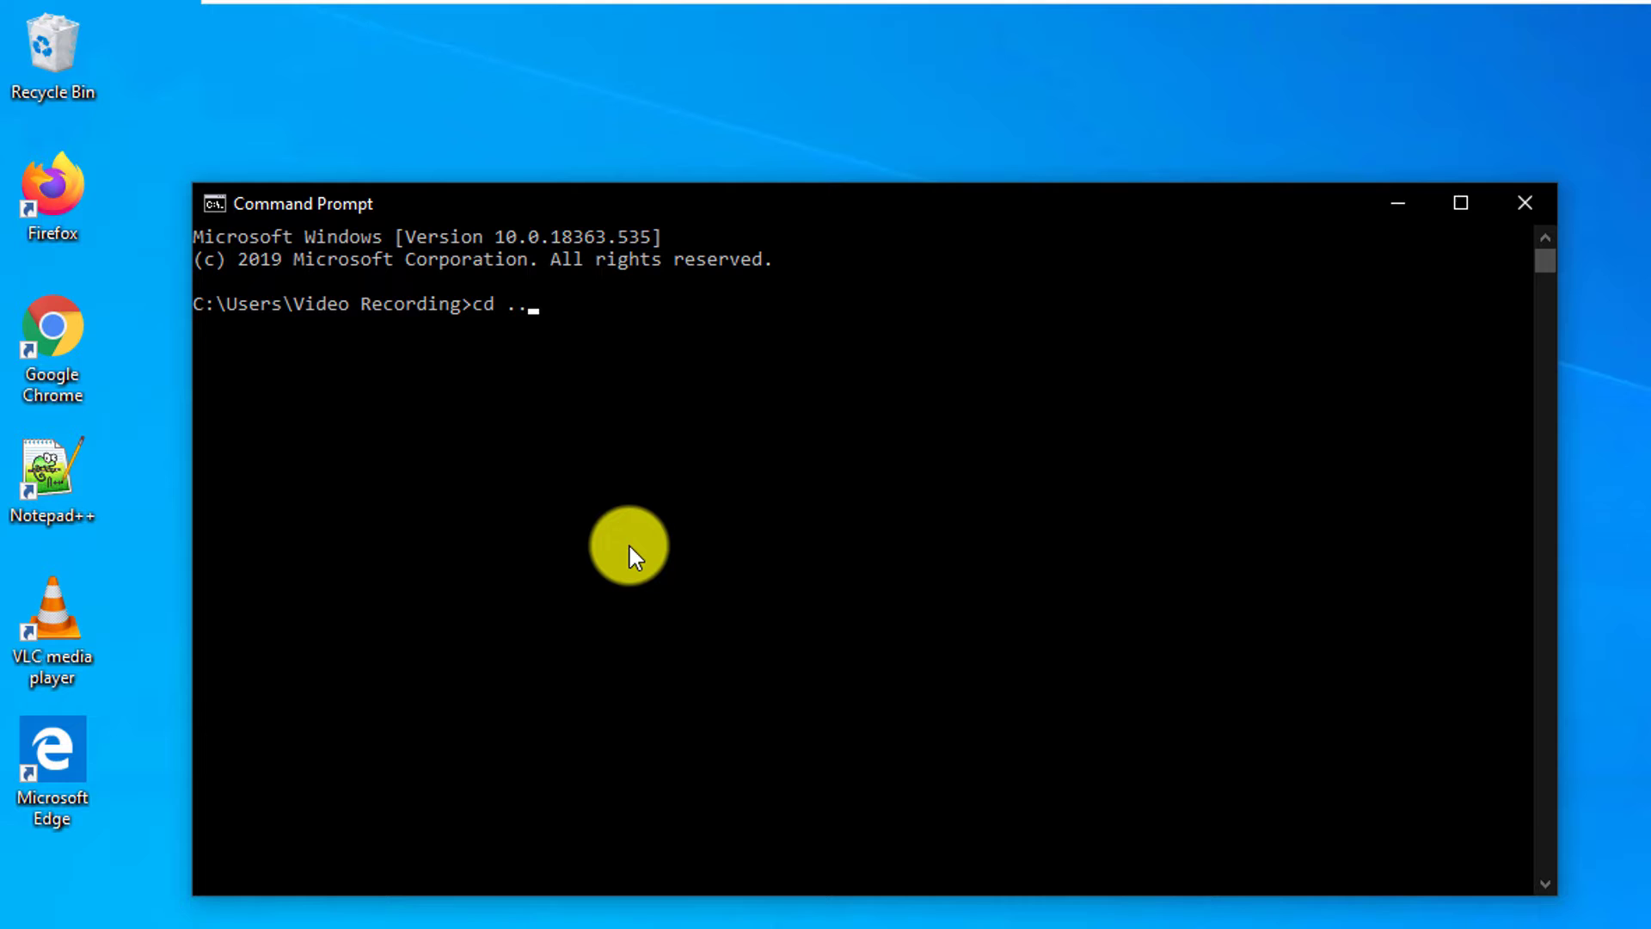
key(Return)
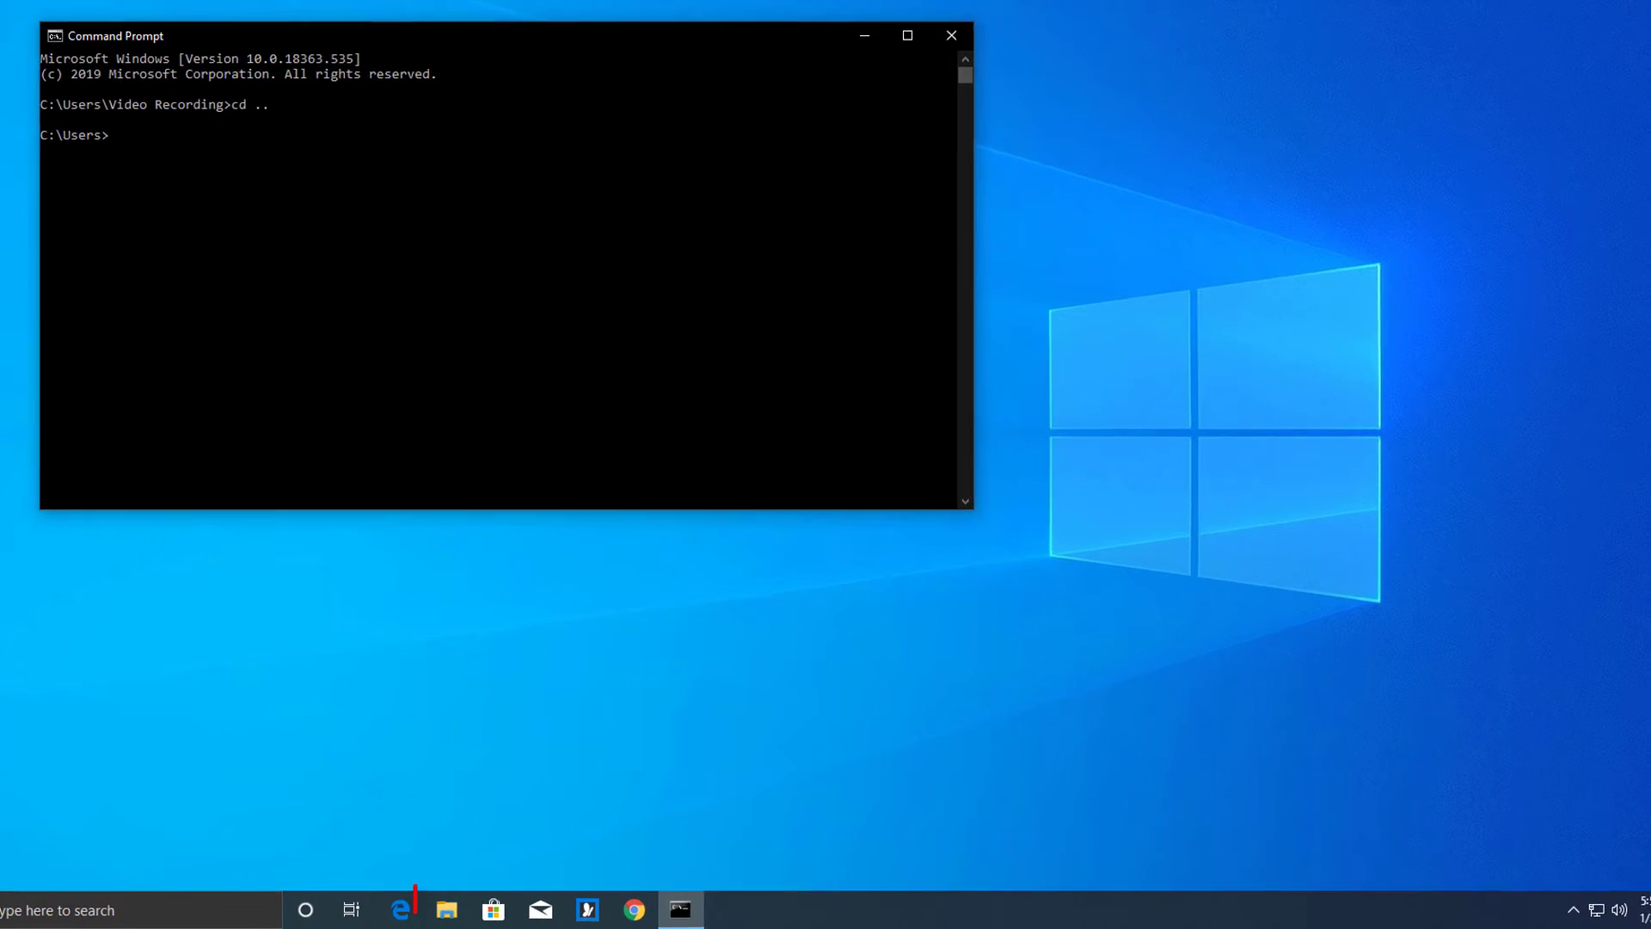
Step: Open a Command Prompt in C:\Temp by entering 'cmd' in File Explorer's address bar
click(440, 913)
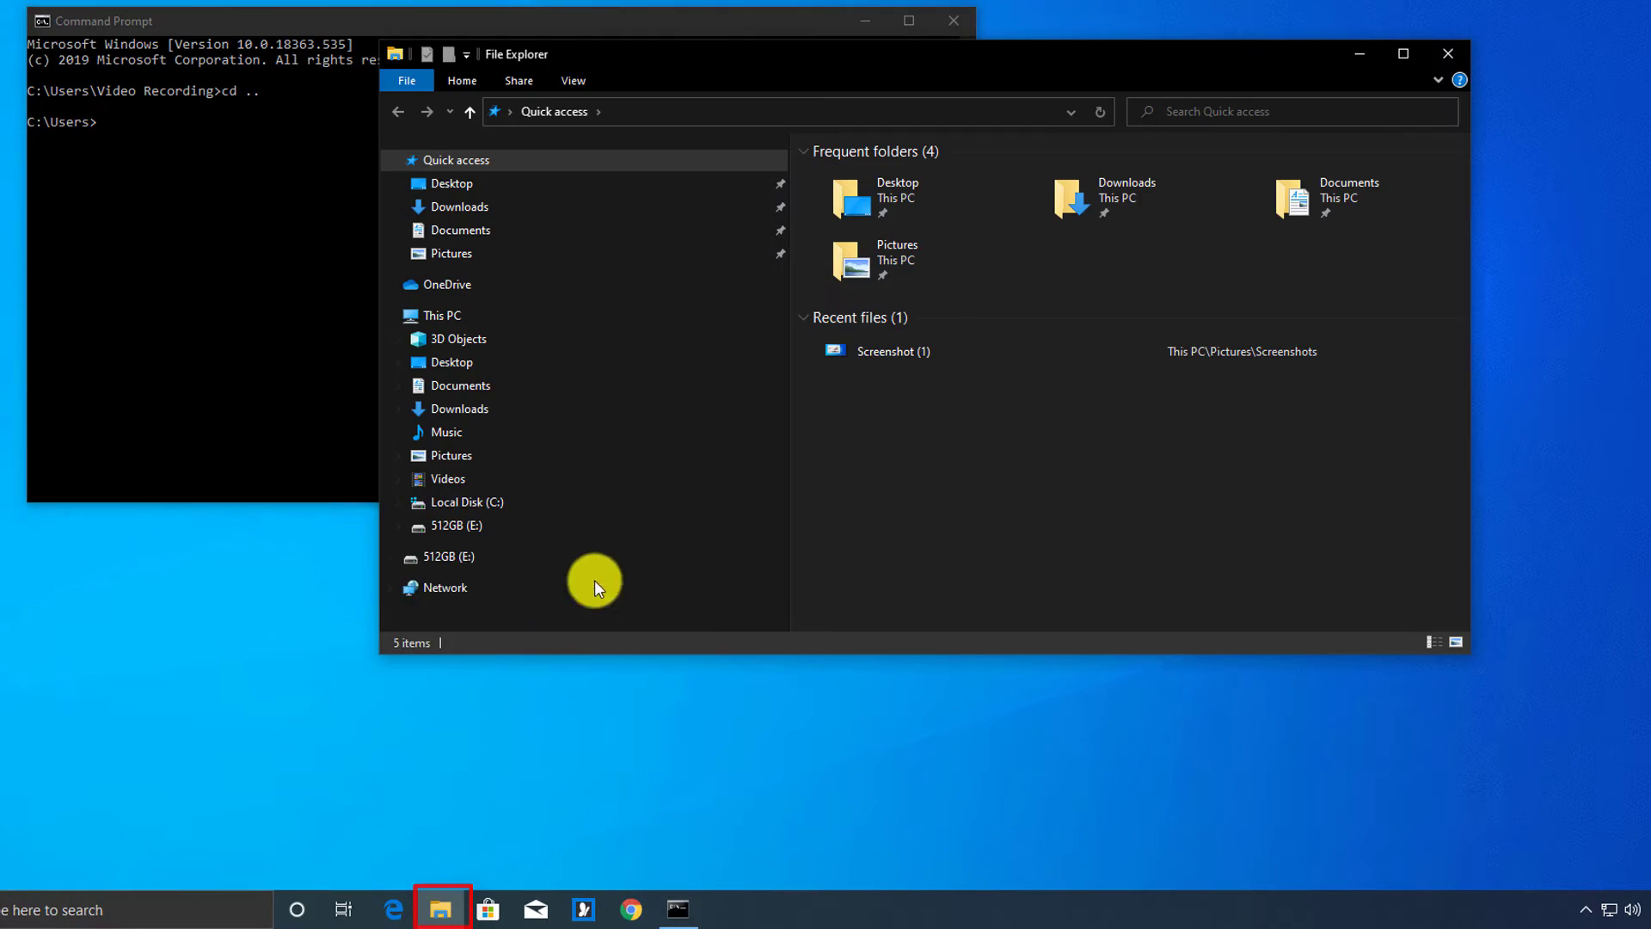
click(507, 501)
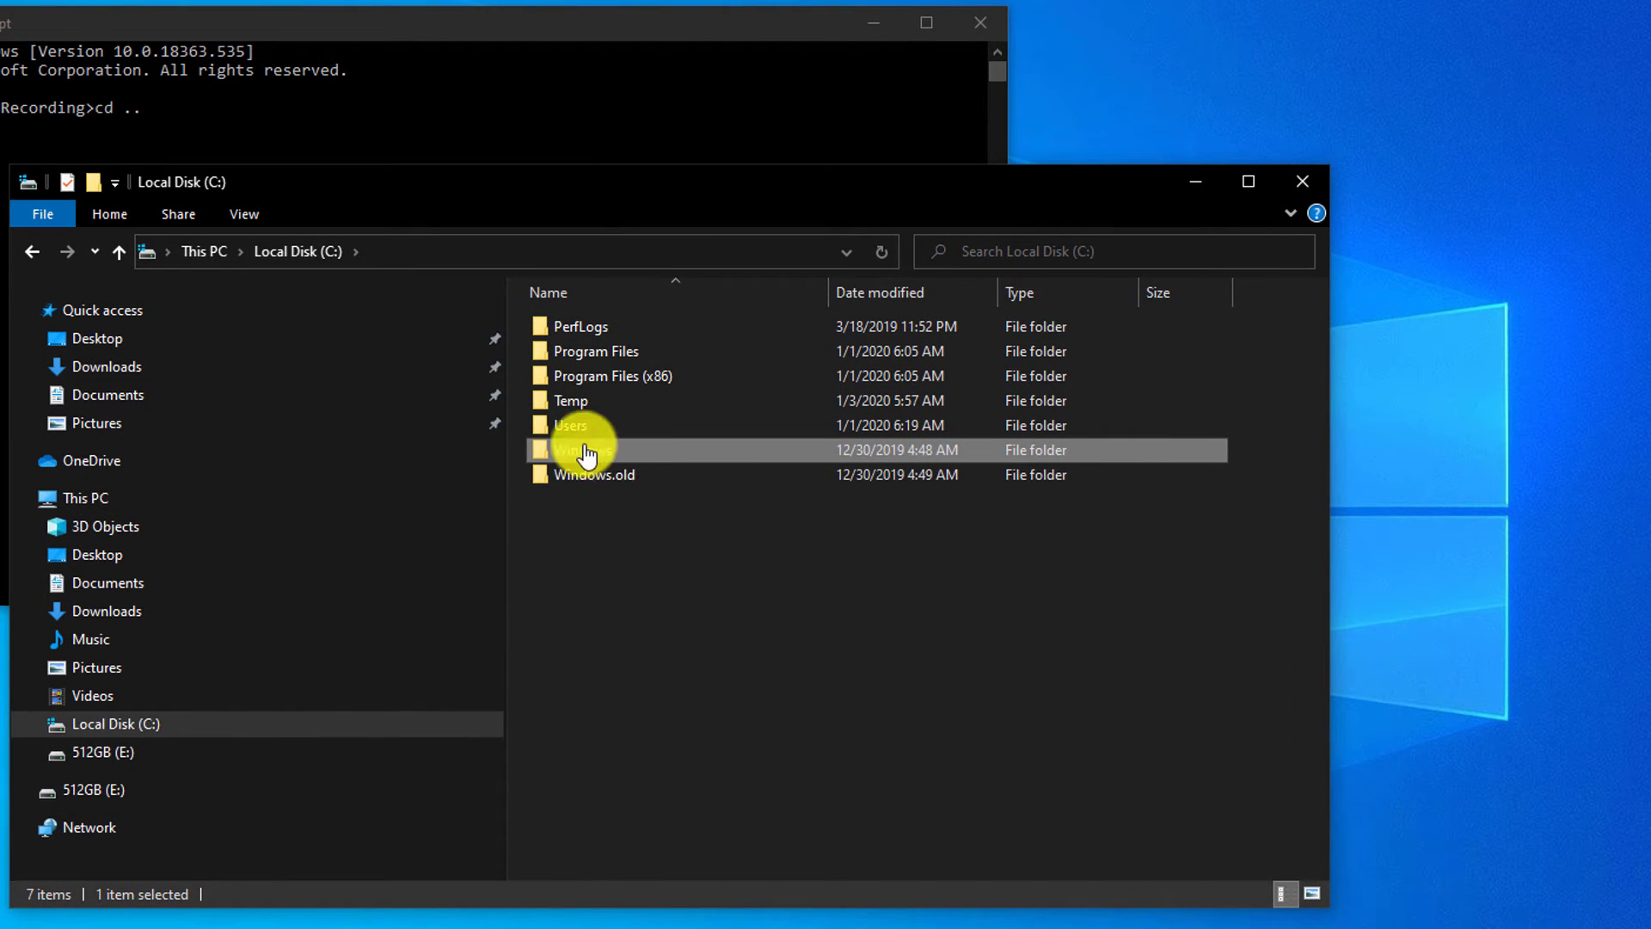
double_click(581, 401)
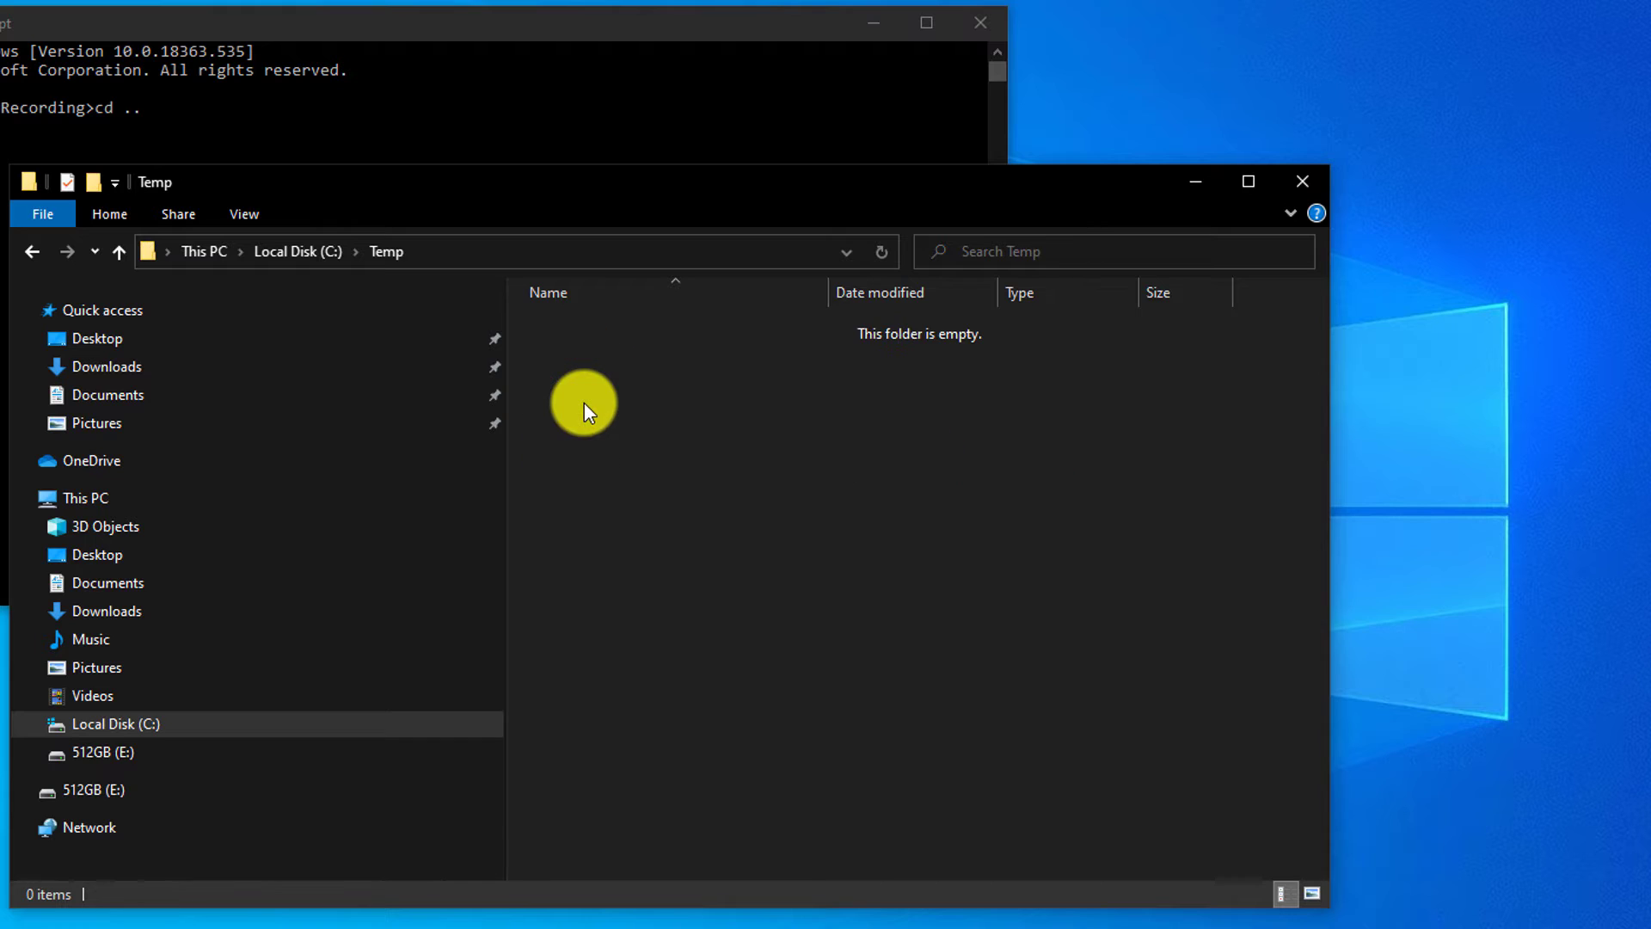
click(418, 256)
text(cmd)
key(Return)
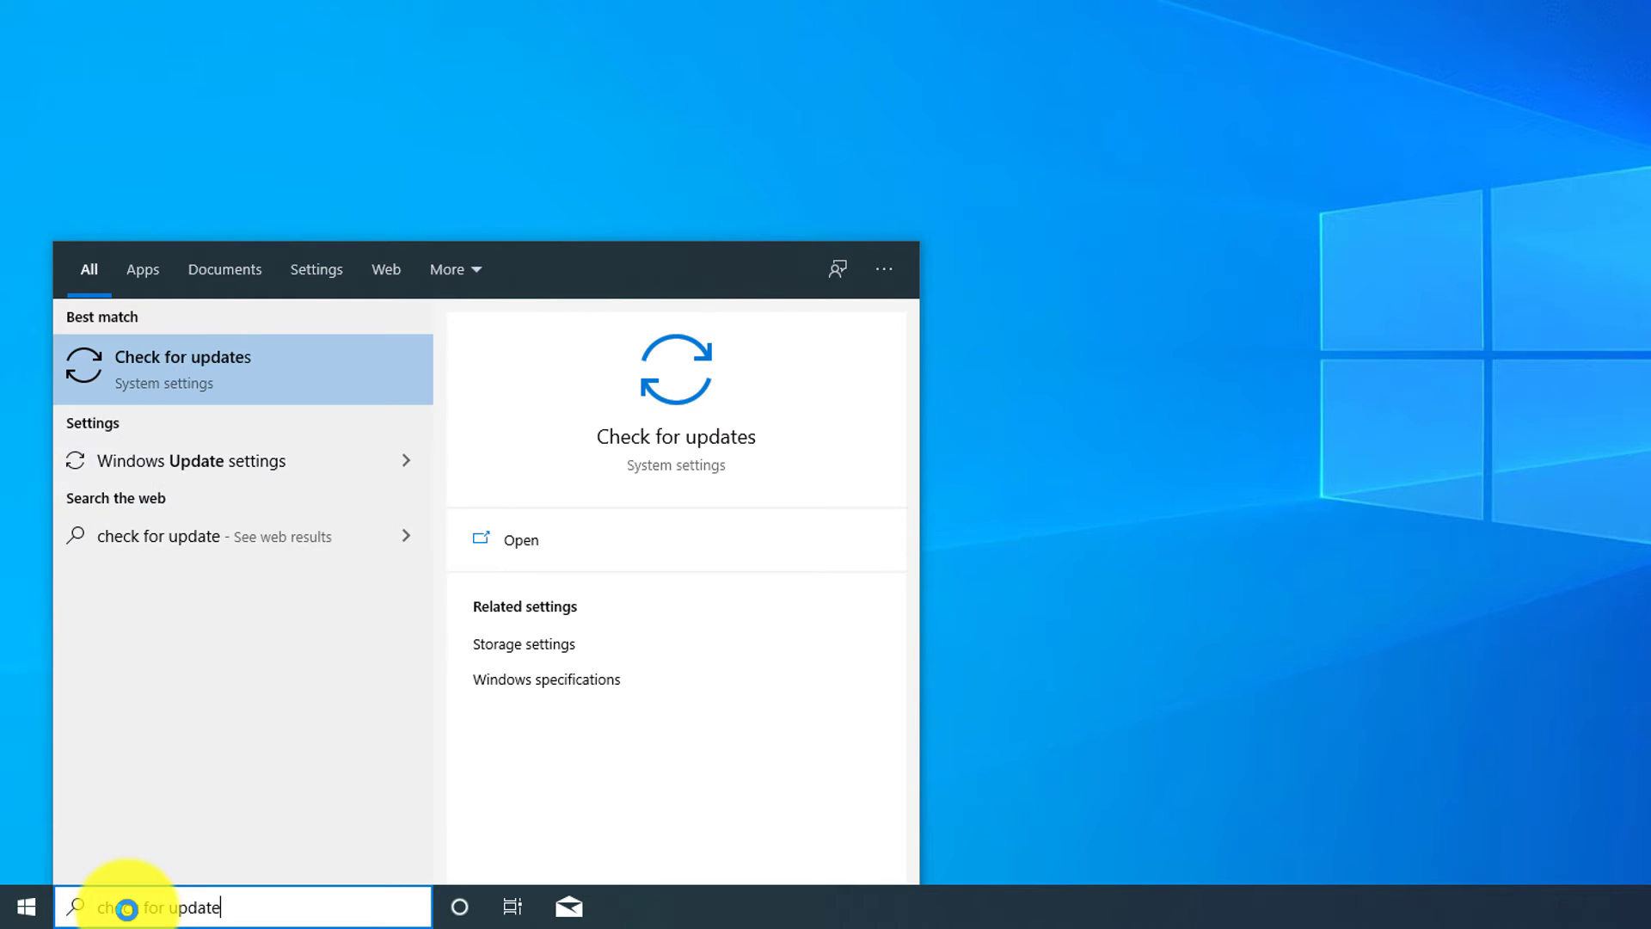
Step: Open Windows Update from the 'check for update' search and start downloading the pending updates
key(Return)
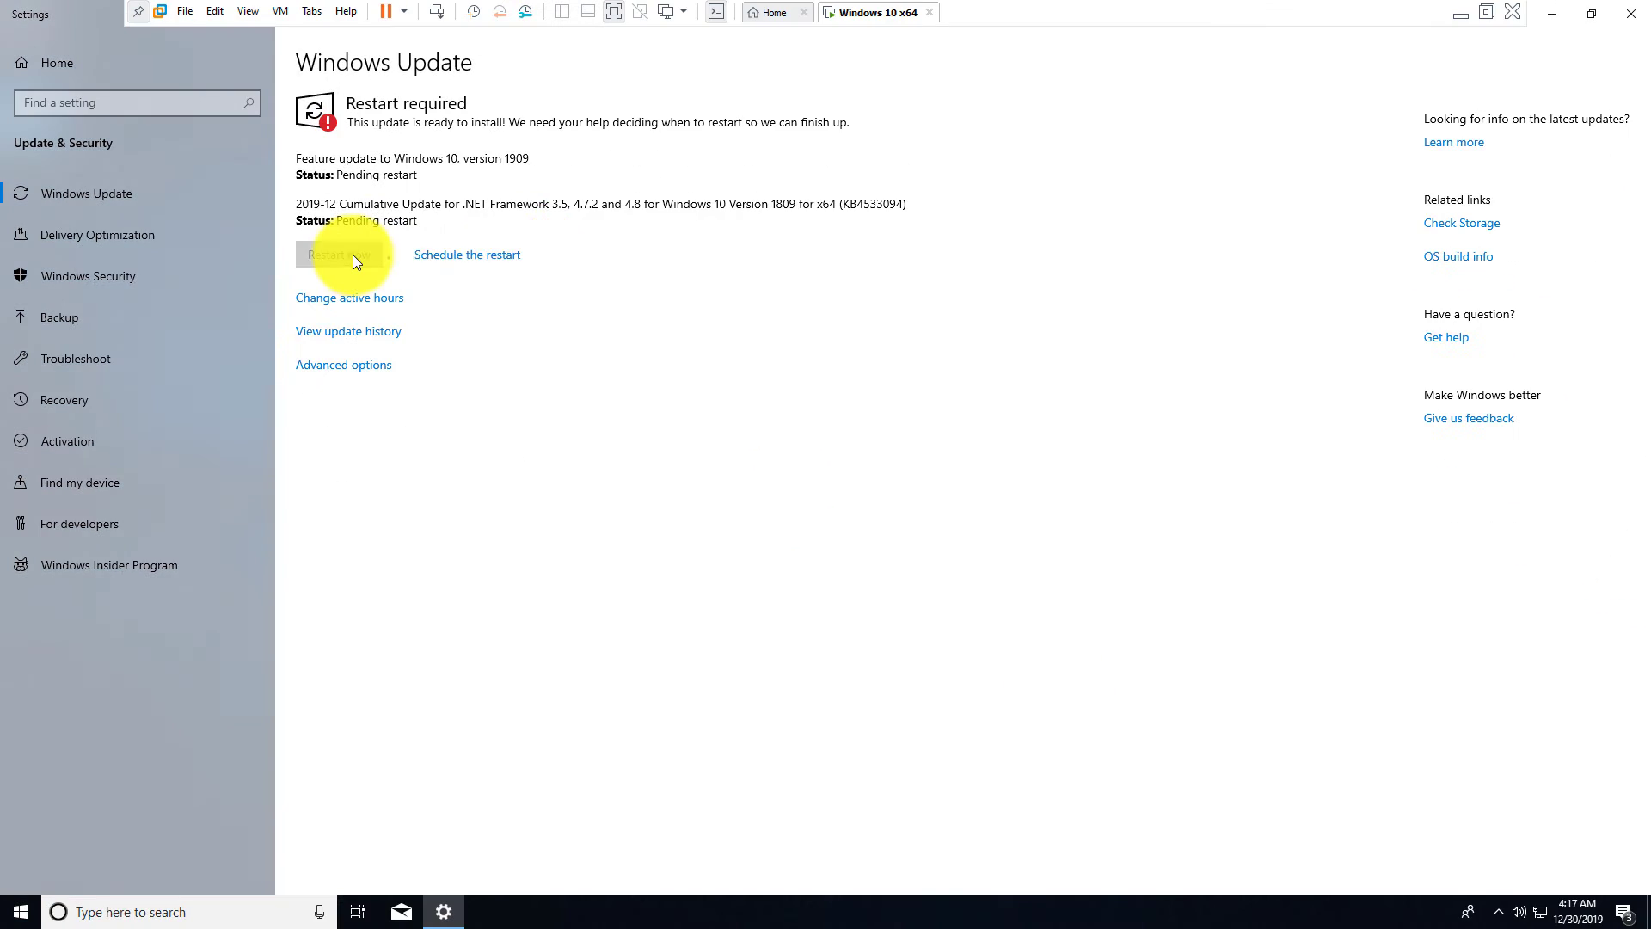
click(352, 255)
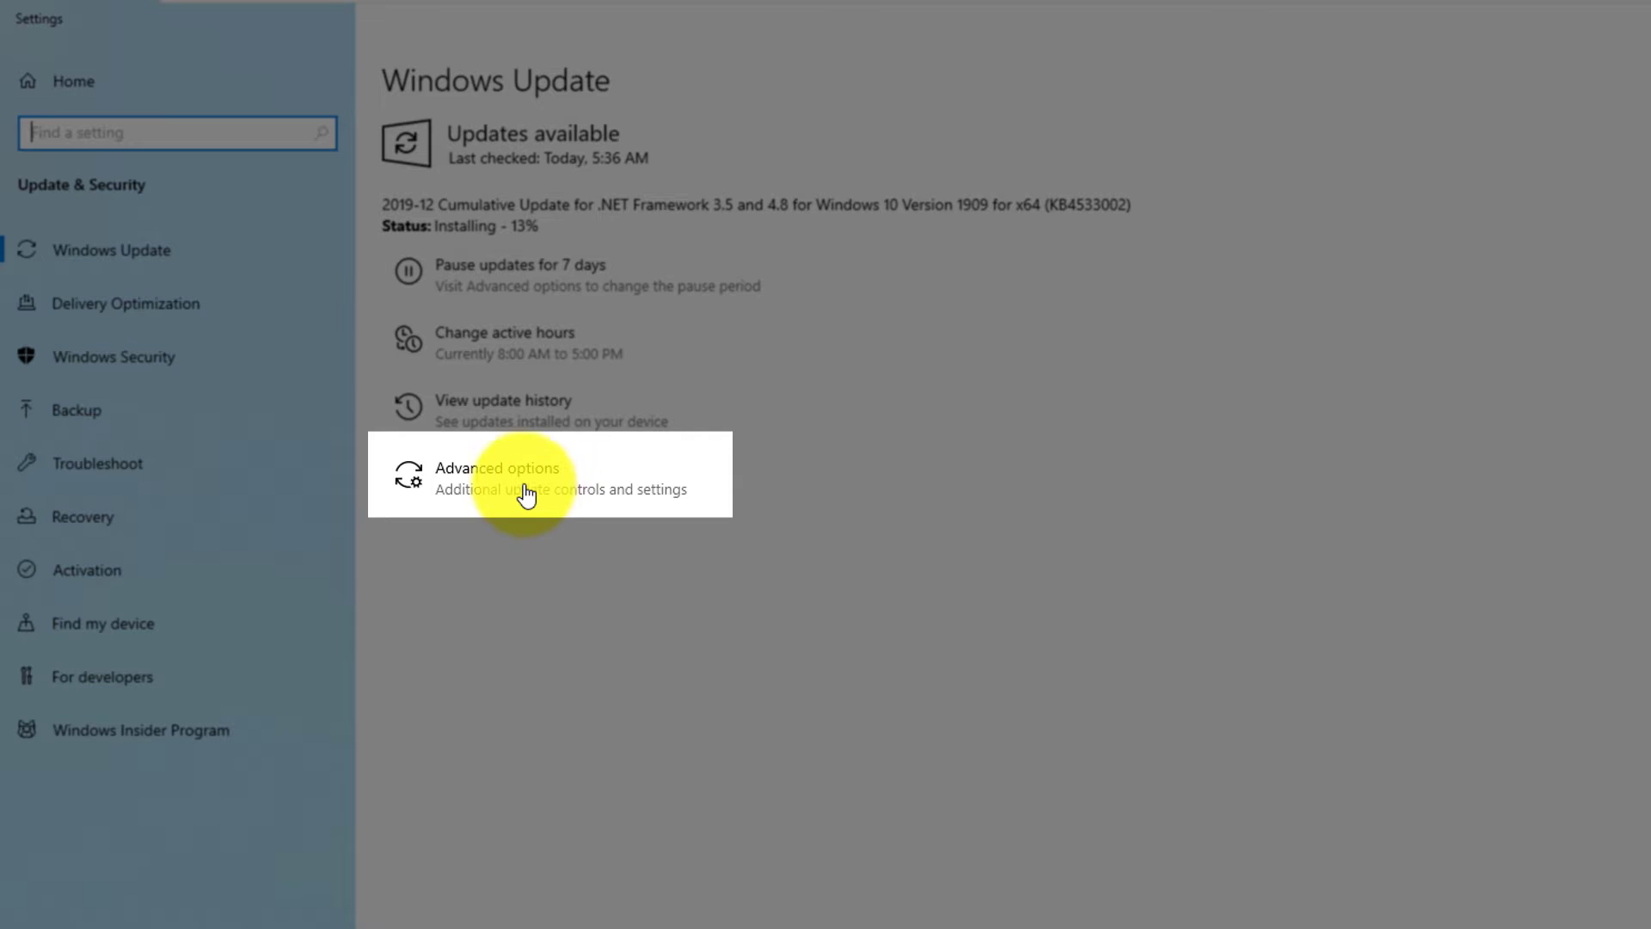
Step: In Advanced options, view the Pause until date list and close it without picking a date
click(520, 479)
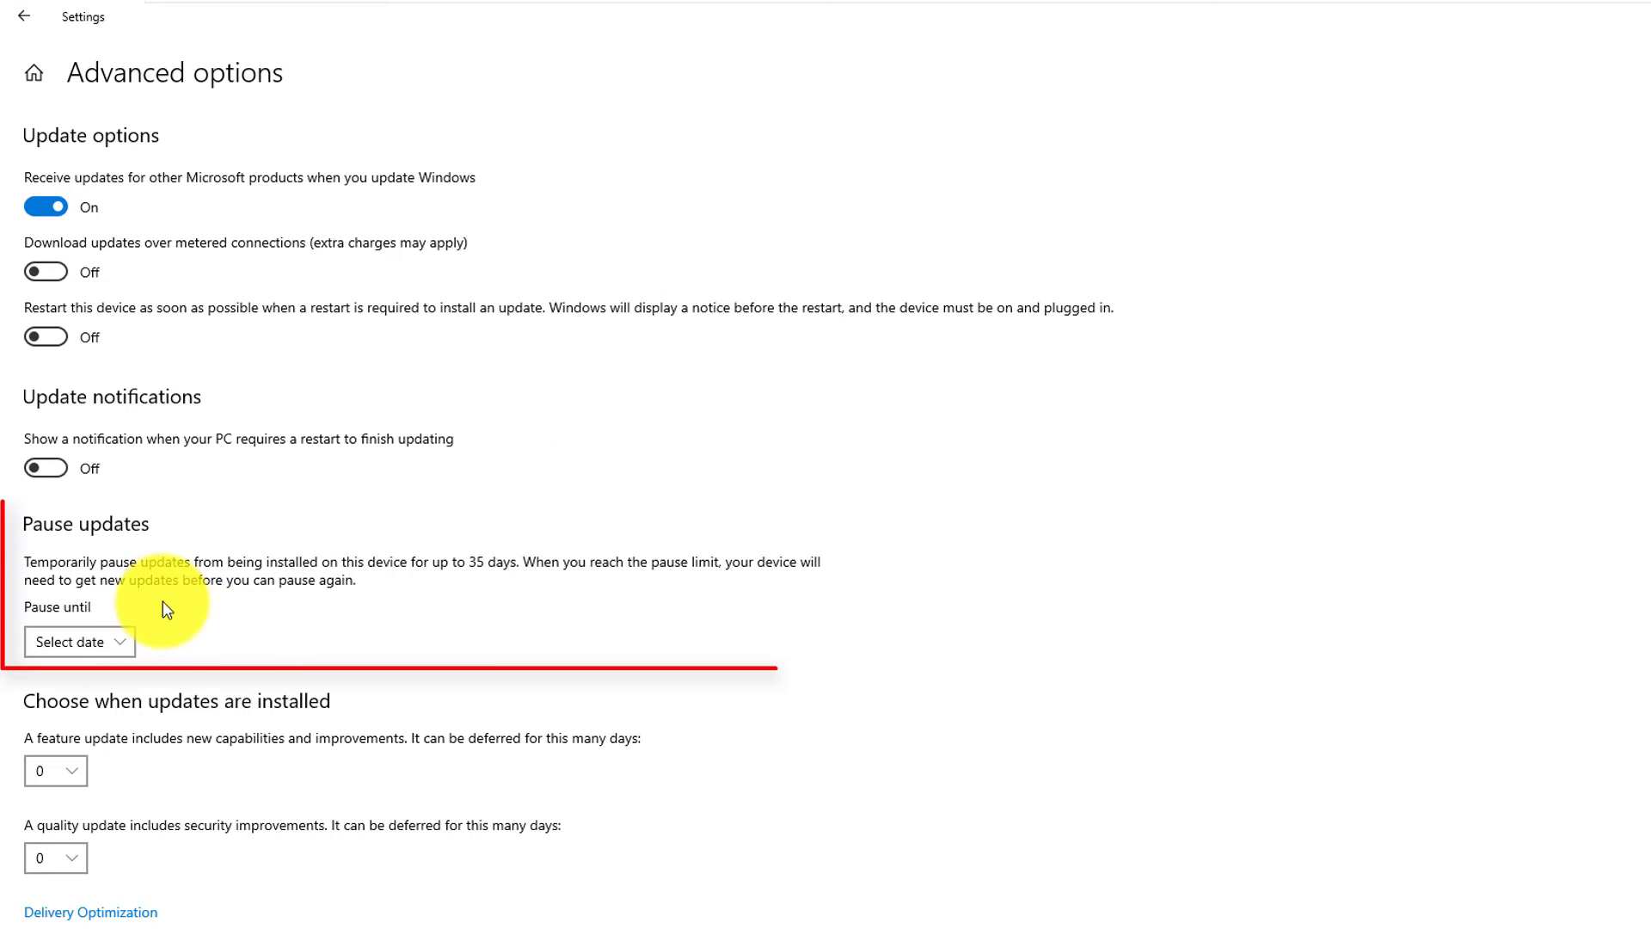
click(128, 645)
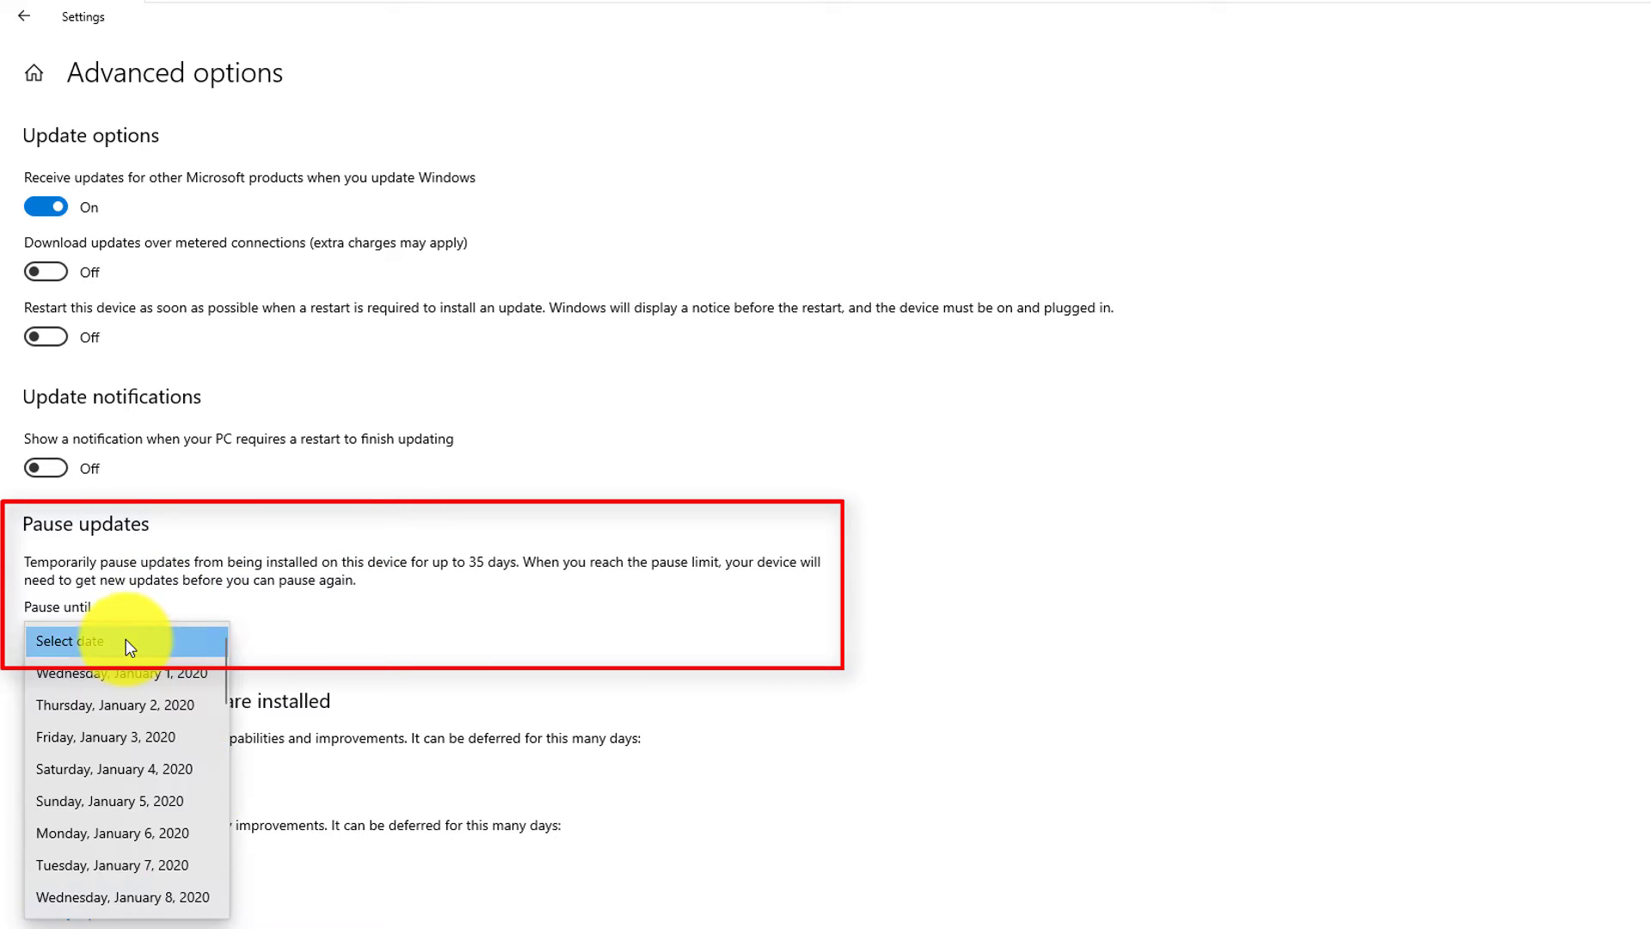
click(297, 644)
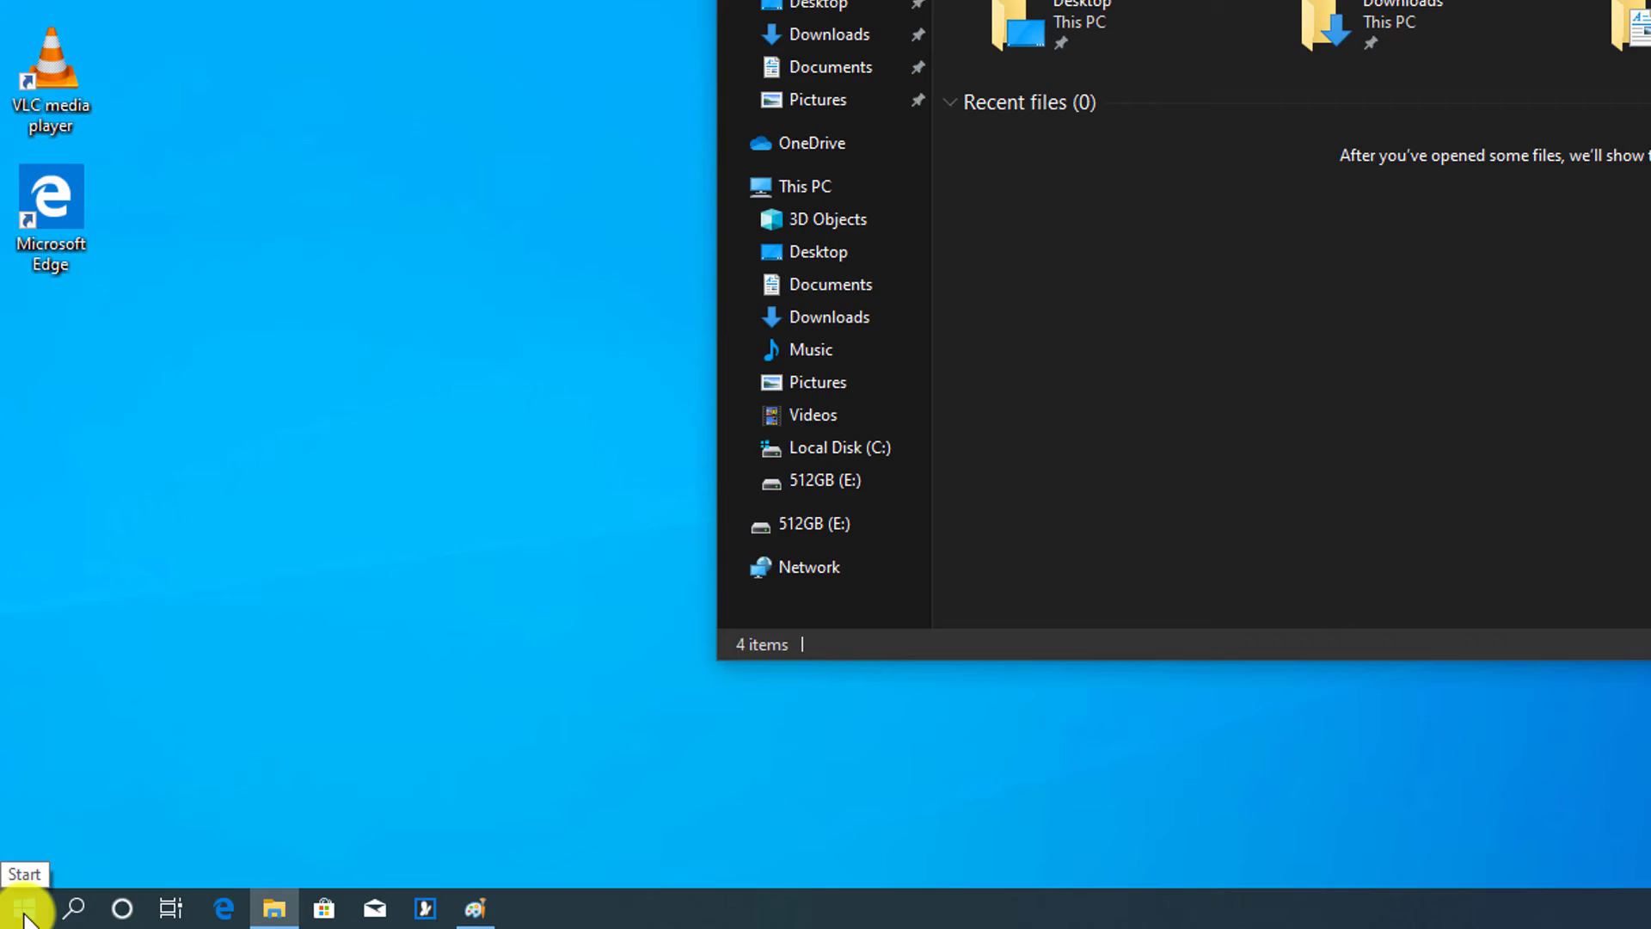
Step: Launch Paint, paste the full-desktop screenshot as a 1920×1080 picture, and maximize the window
click(19, 914)
text(paint)
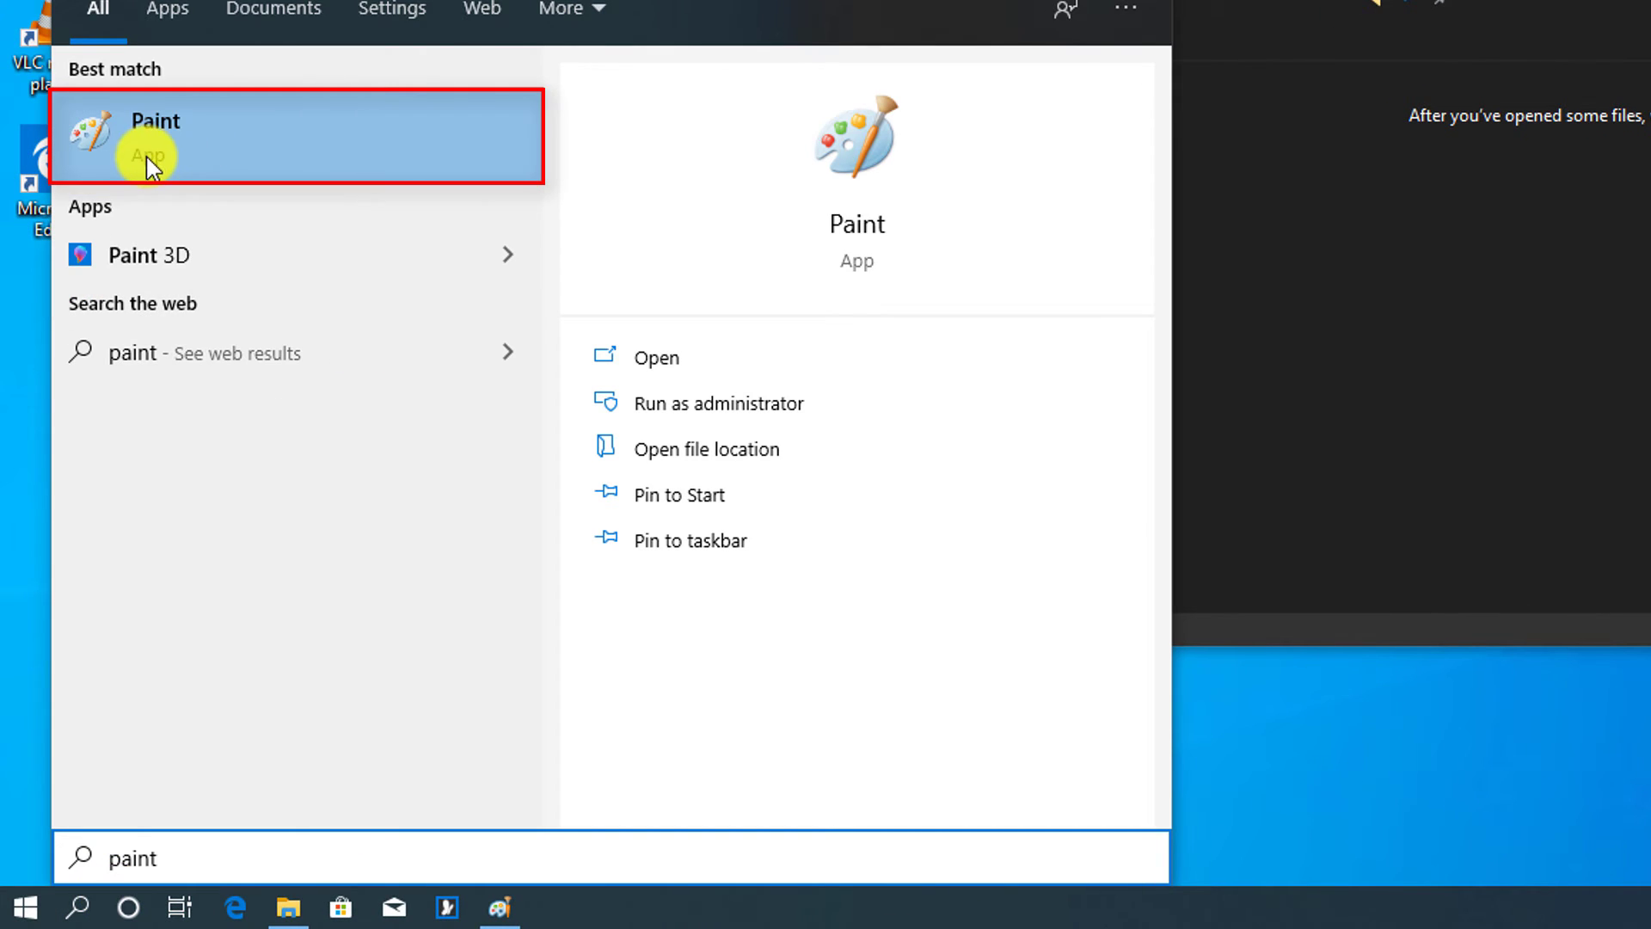
click(168, 148)
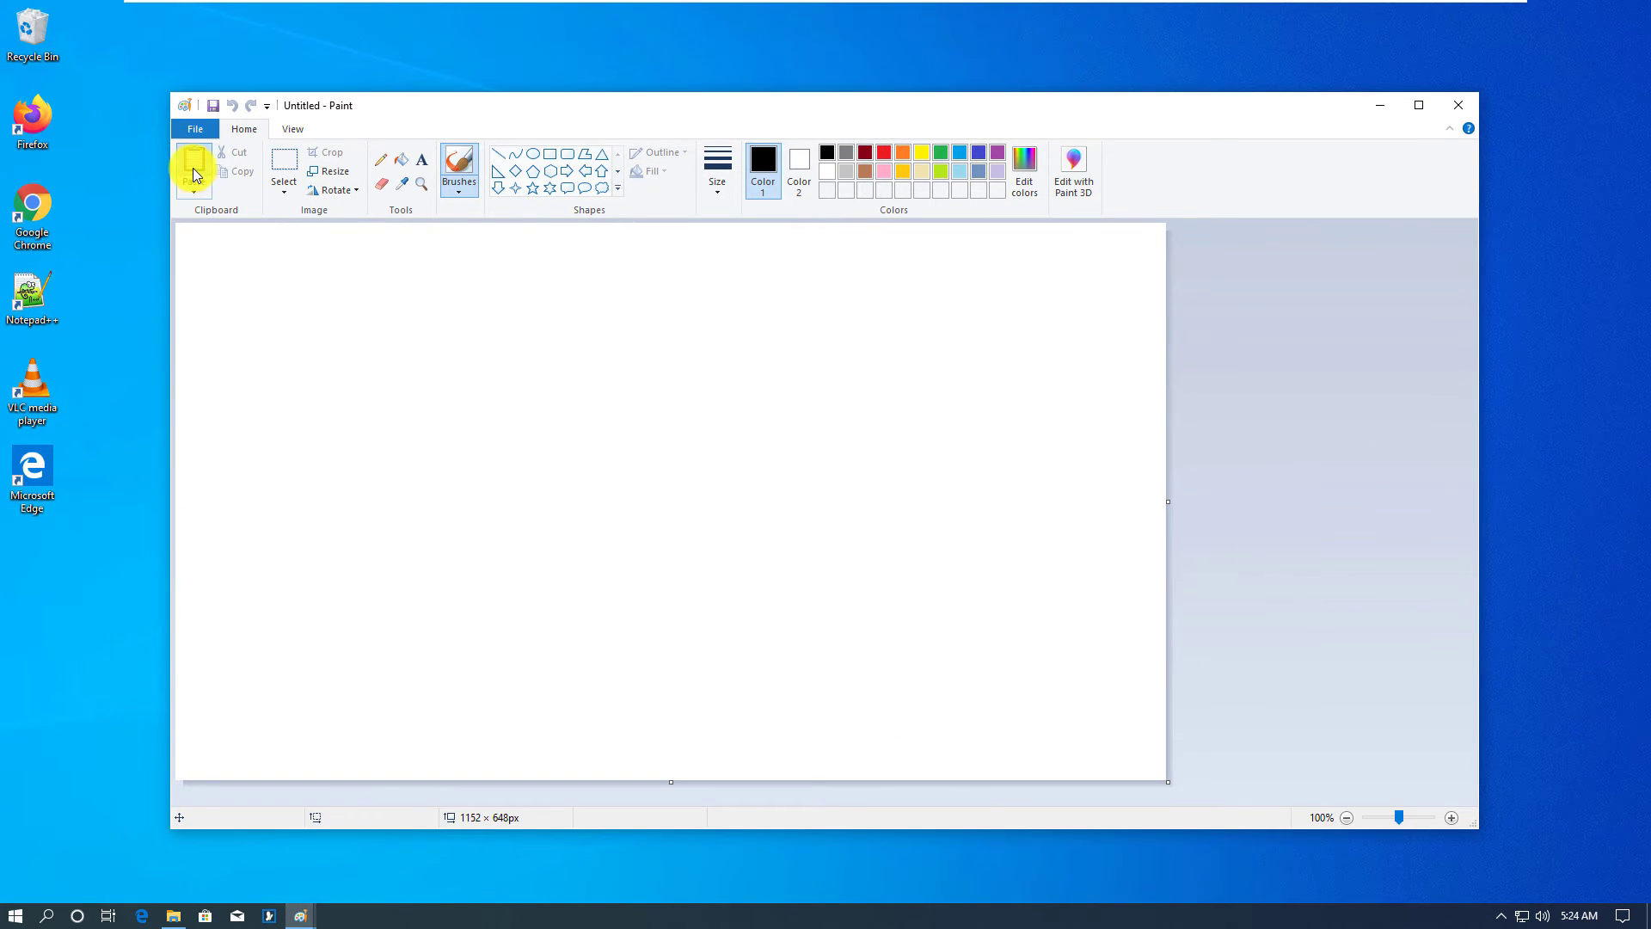
click(193, 175)
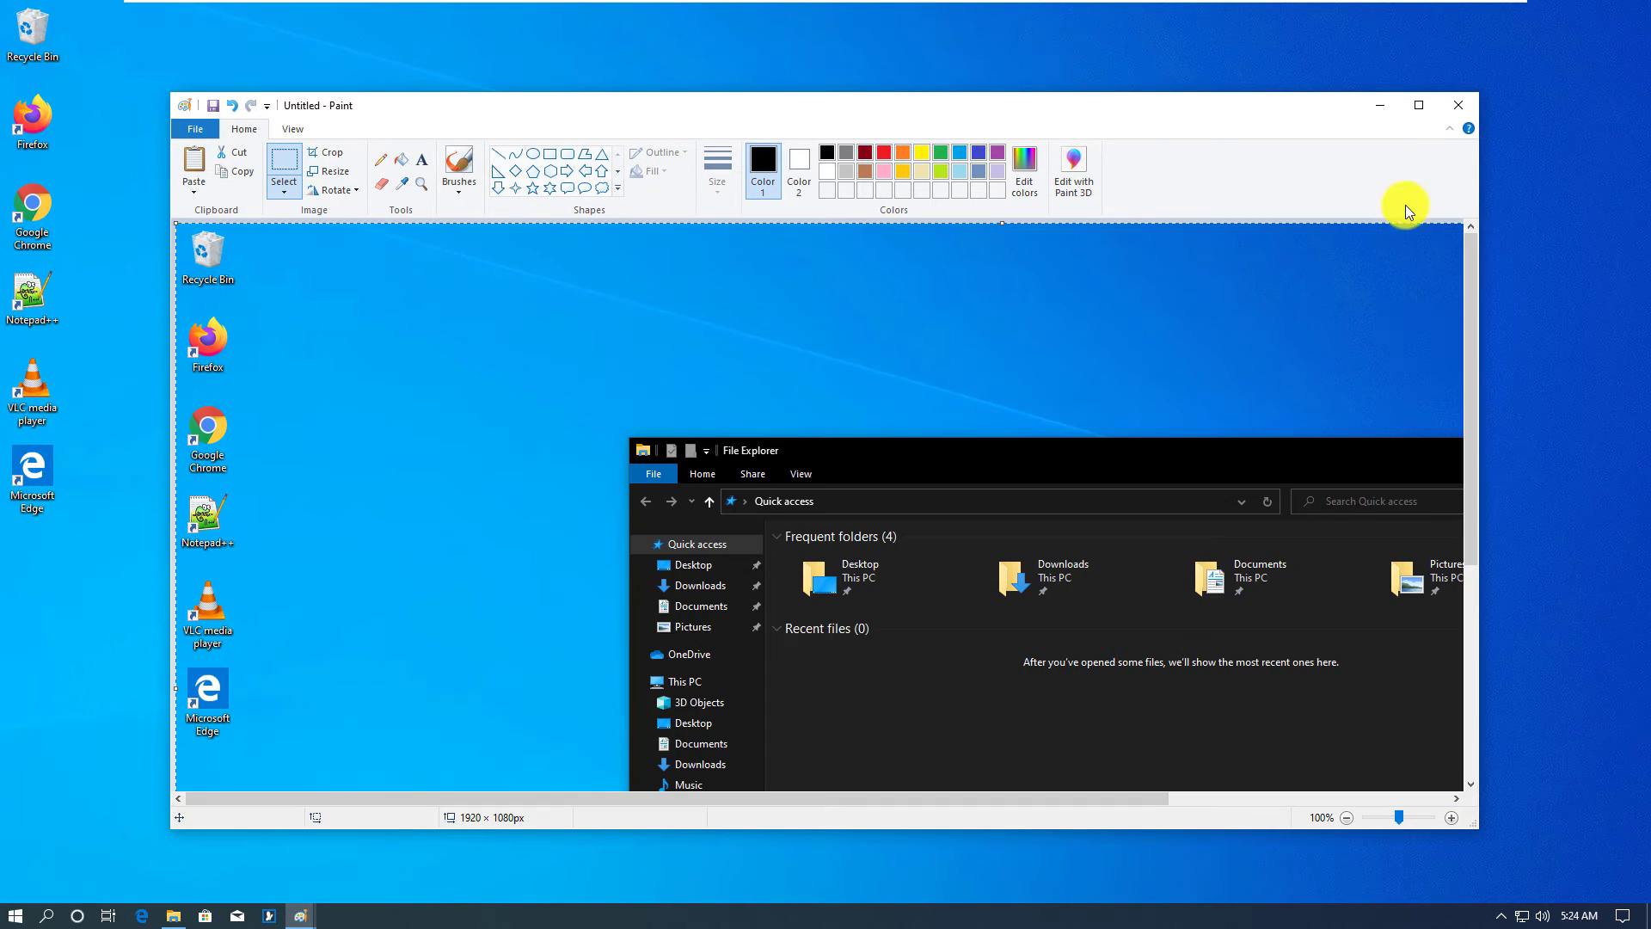
click(1418, 104)
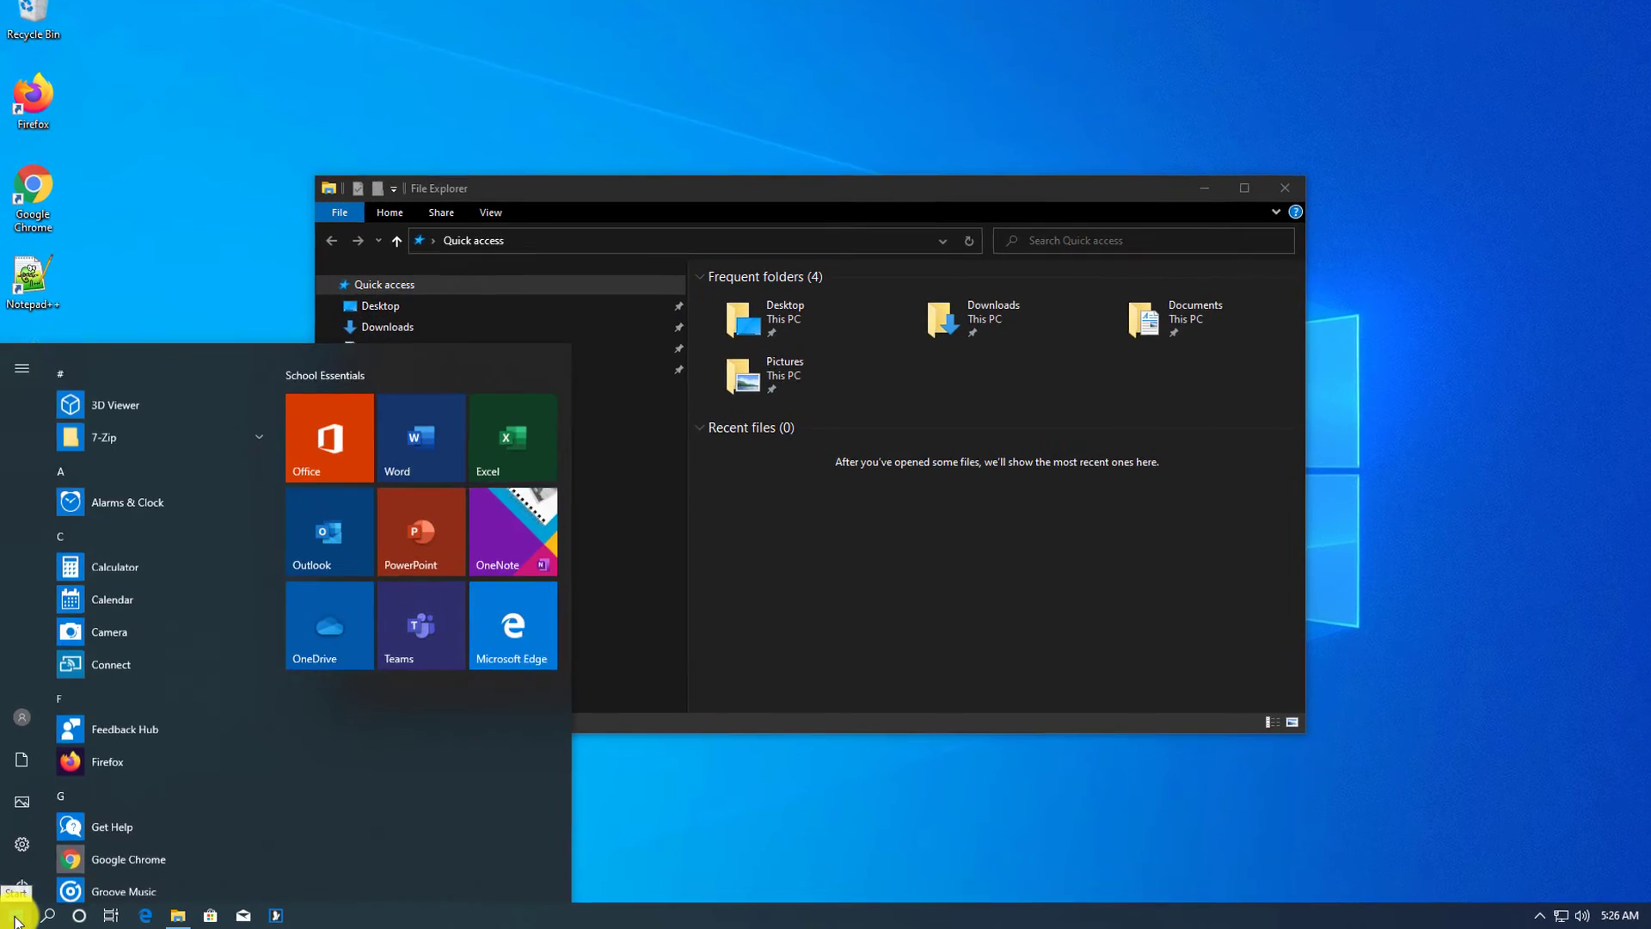
Step: Launch Snipping Tool and take a rectangular snip of File Explorer's navigation pane
text(sn)
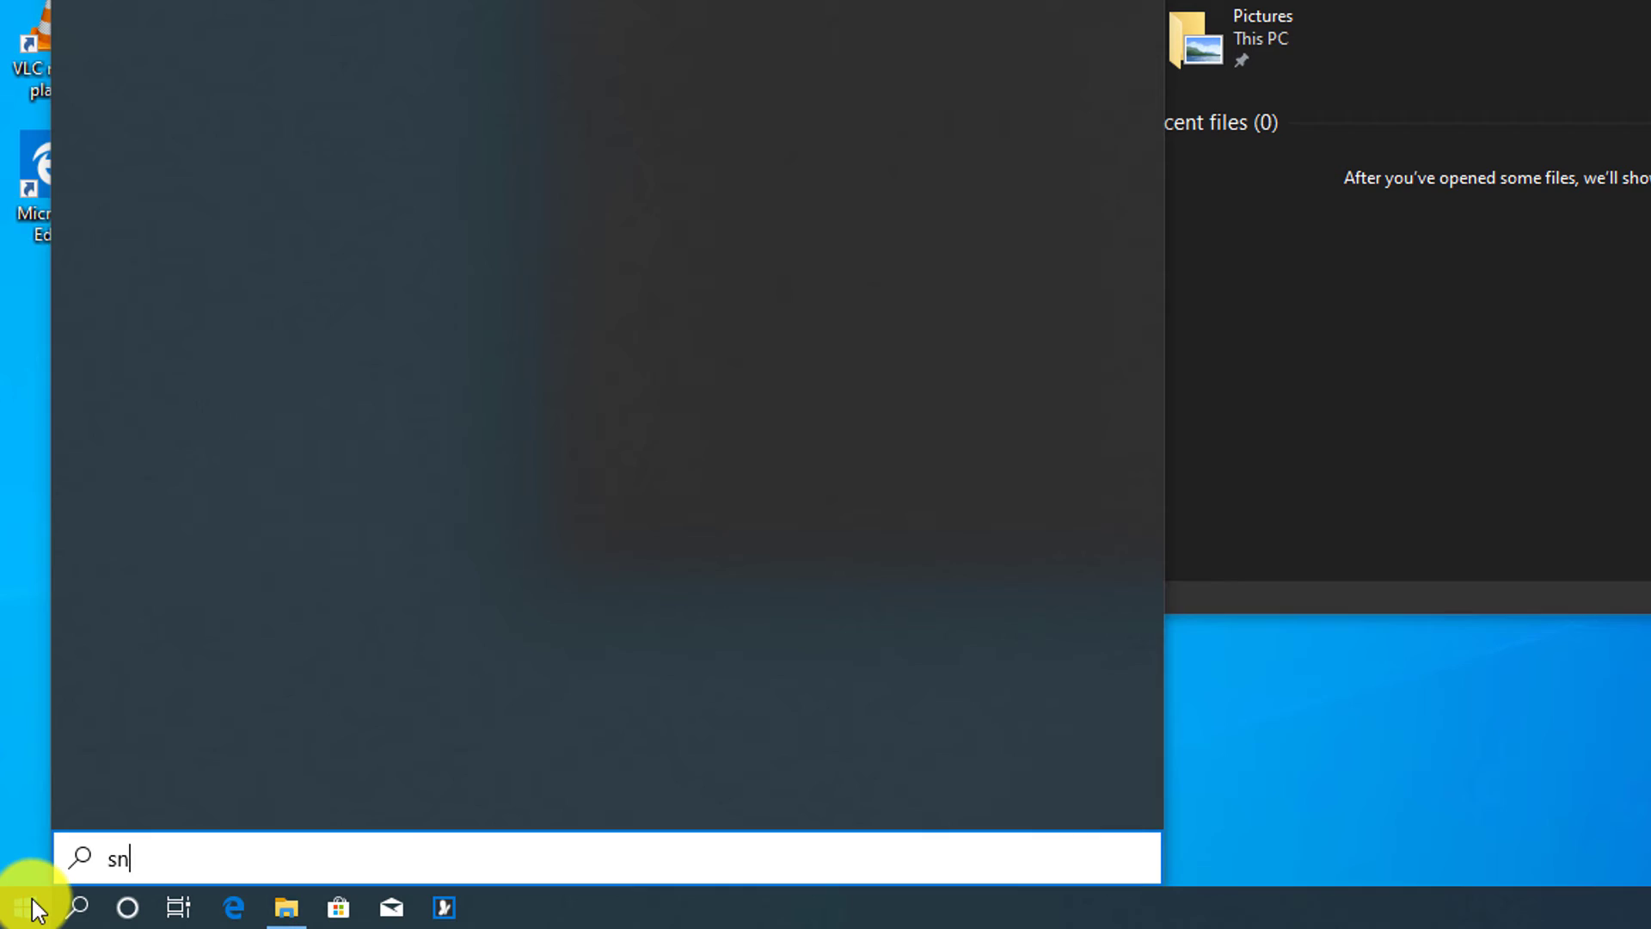
text(ip)
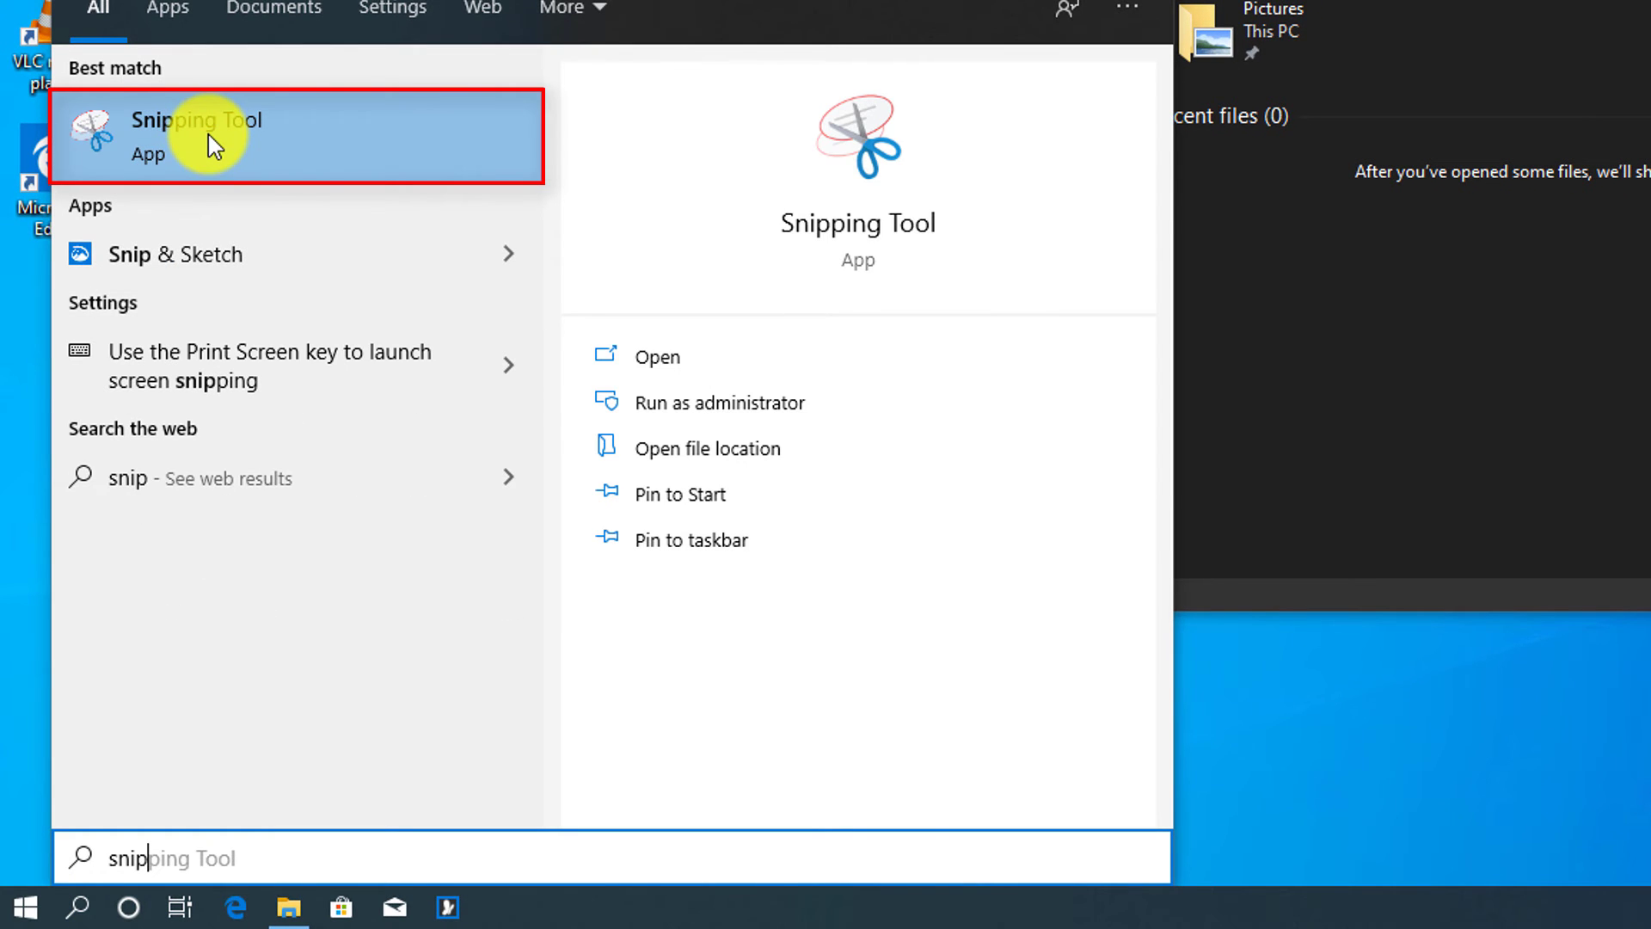
click(200, 141)
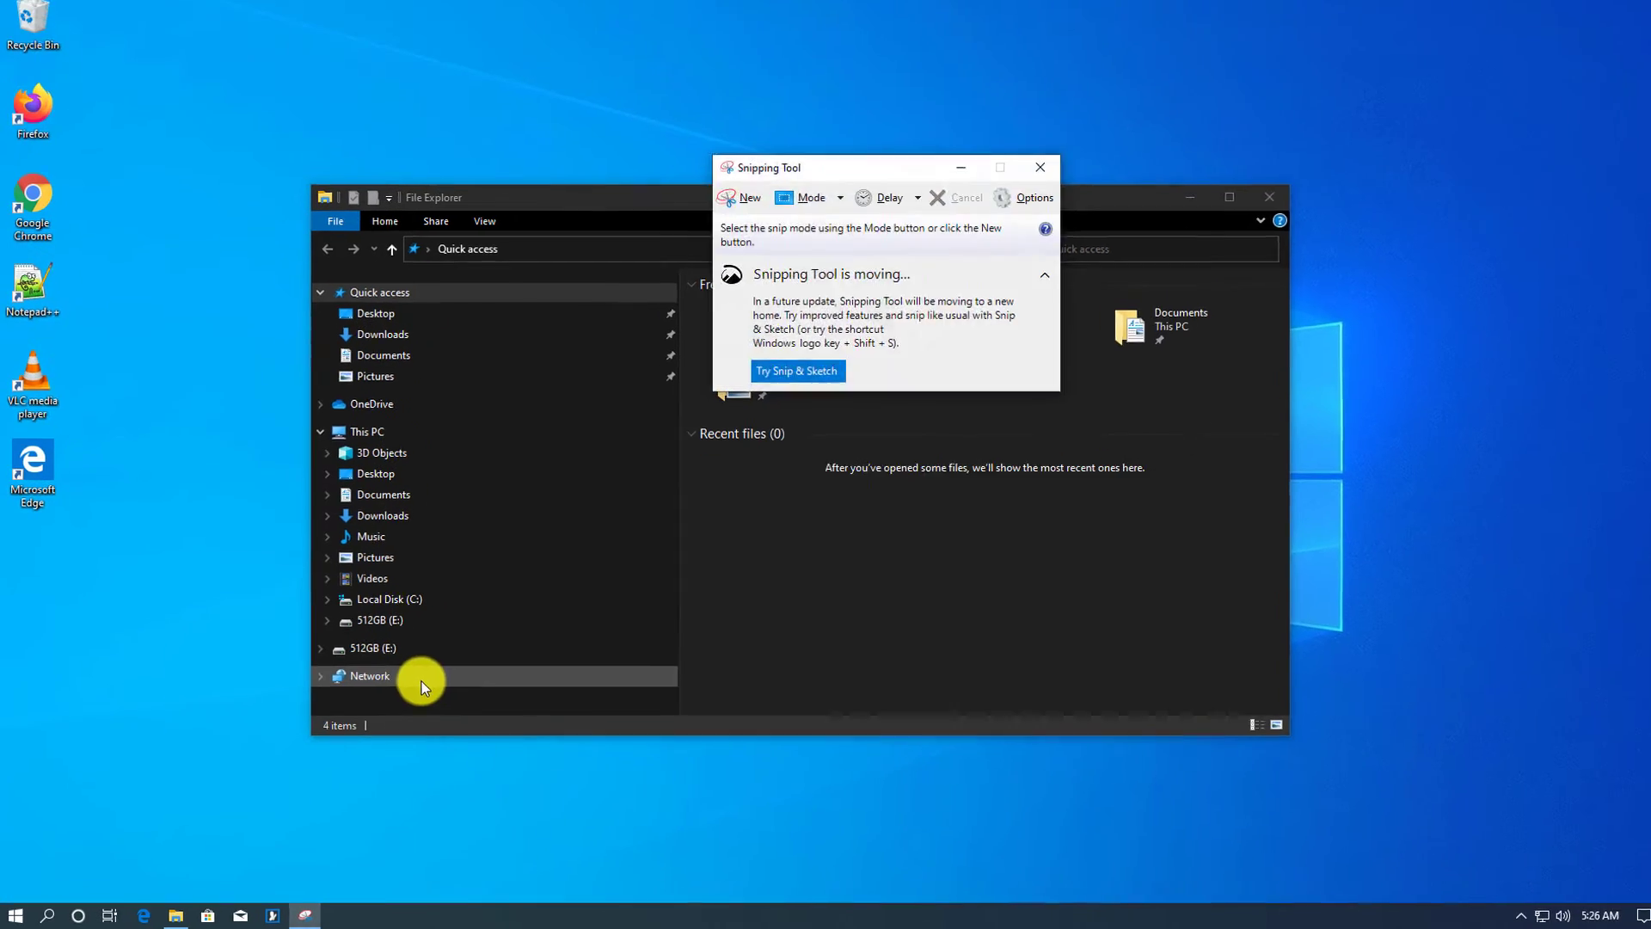
drag(843, 167, 1079, 167)
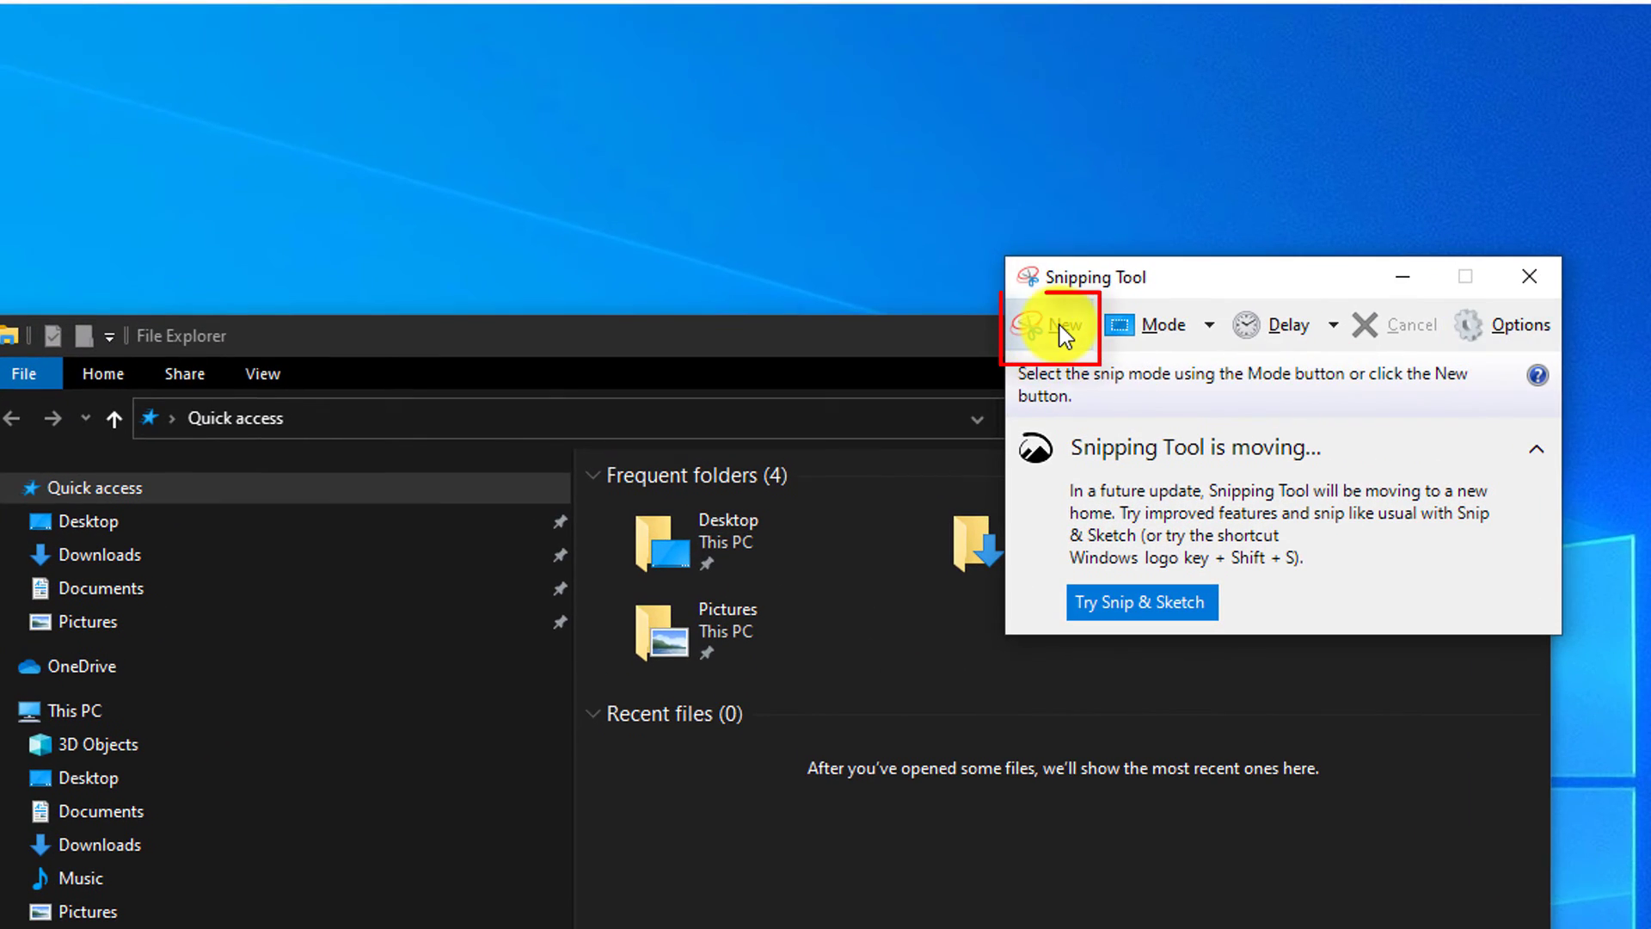
click(1059, 325)
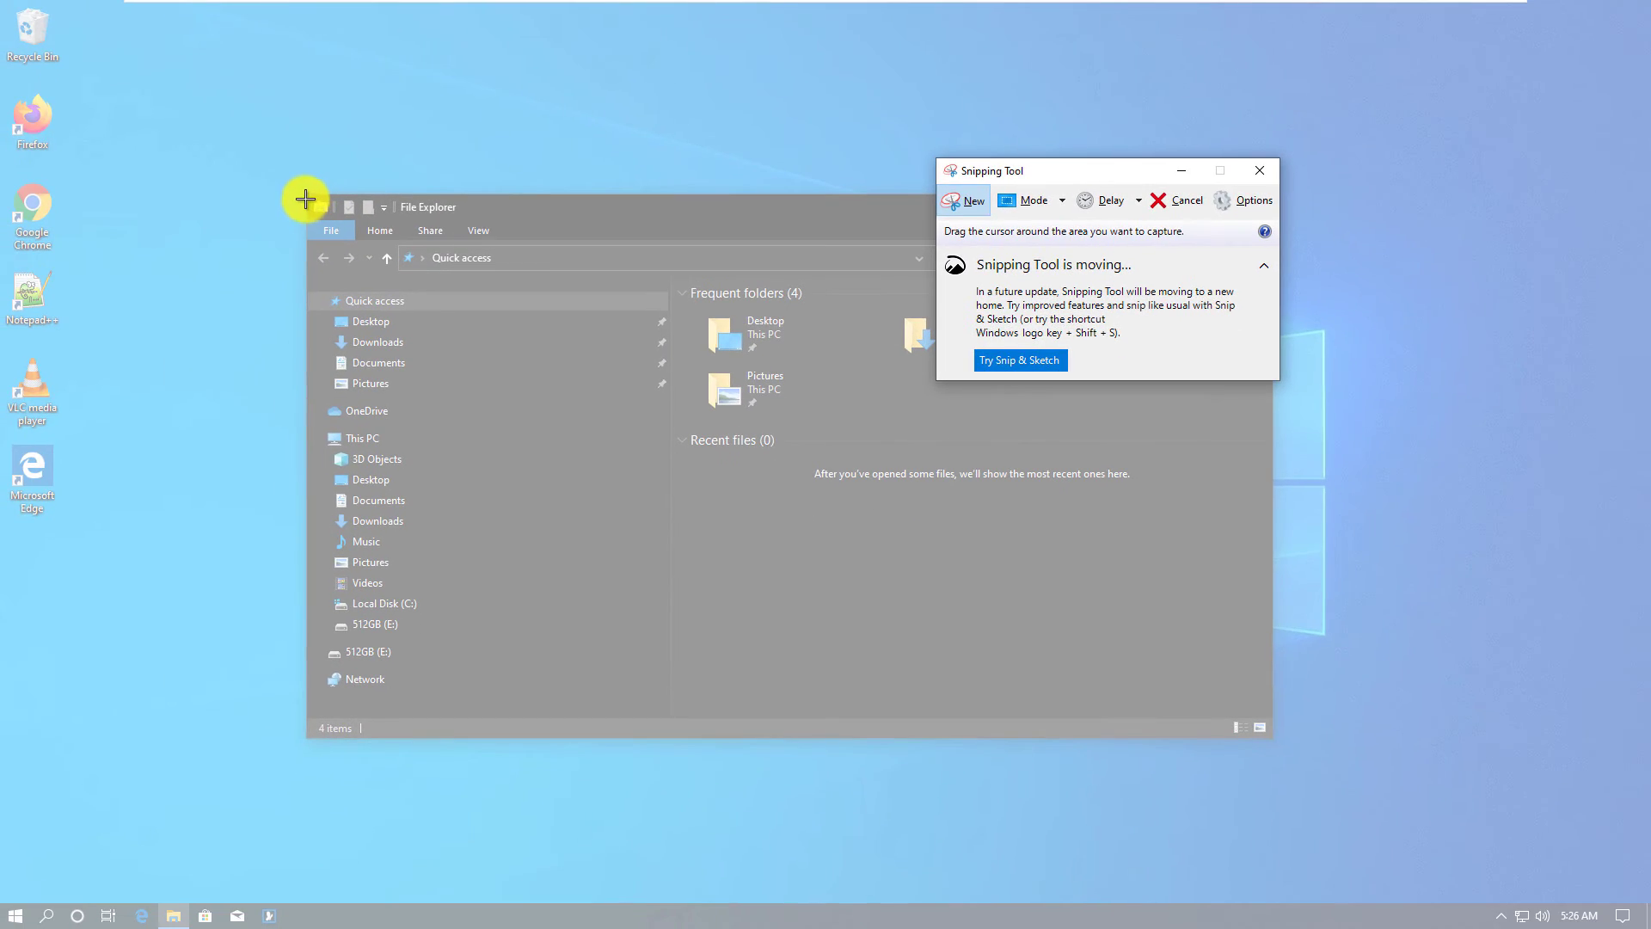
drag(305, 195, 673, 738)
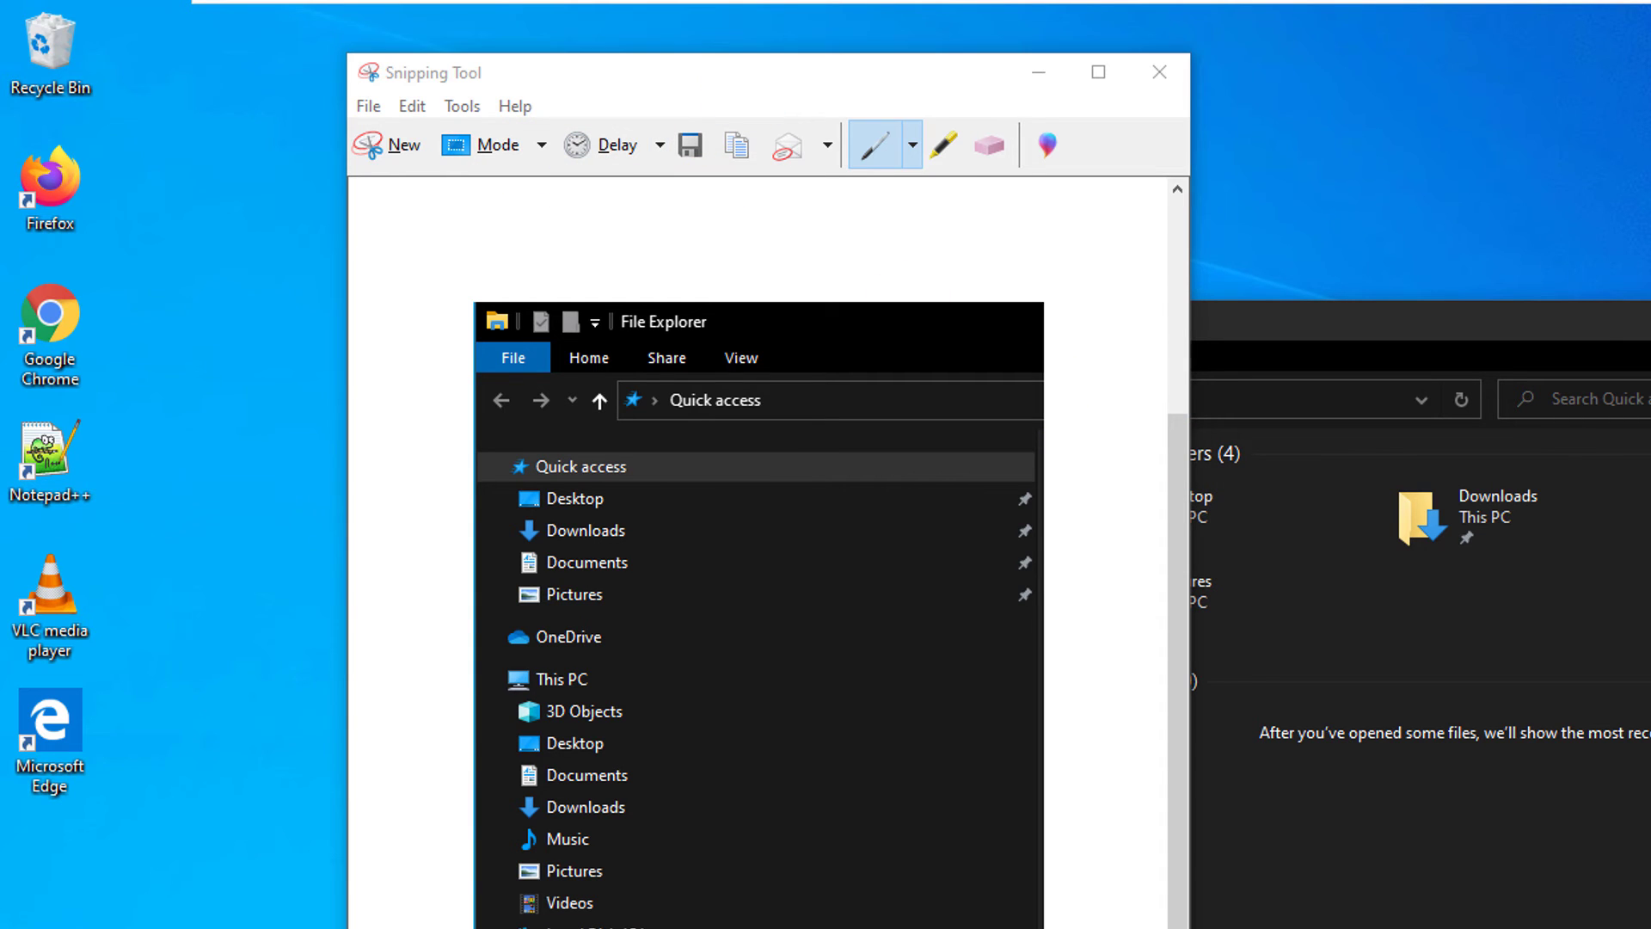
Step: Copy the snip, paste it into a new WordPad document, and shift the WordPad window right
click(414, 106)
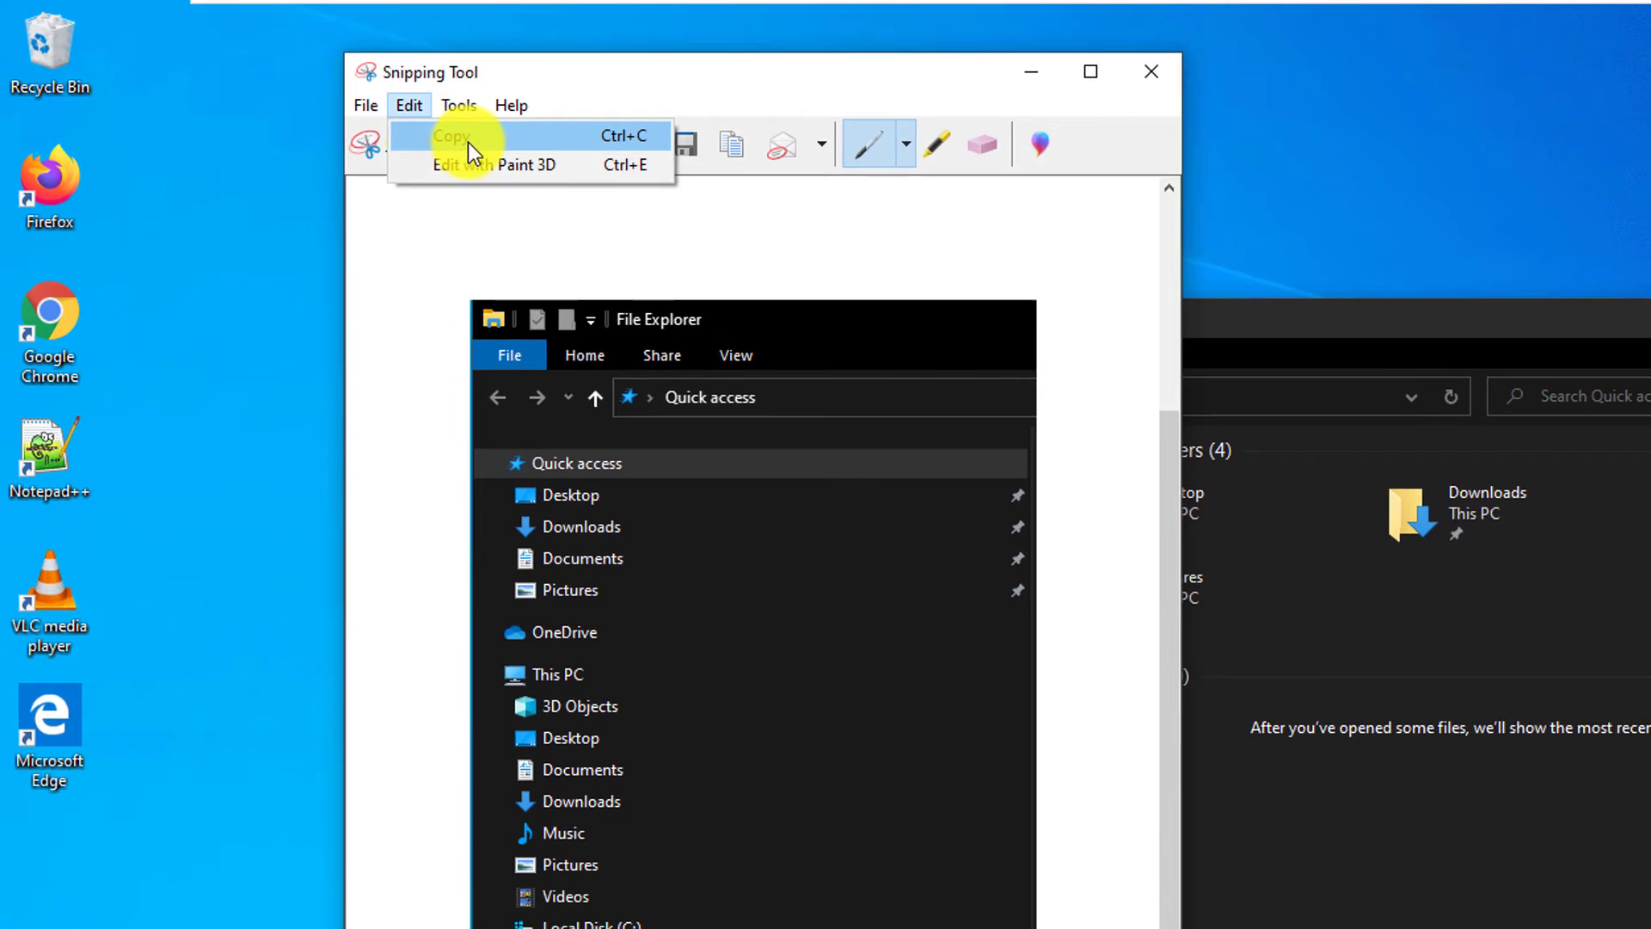
click(460, 137)
click(15, 915)
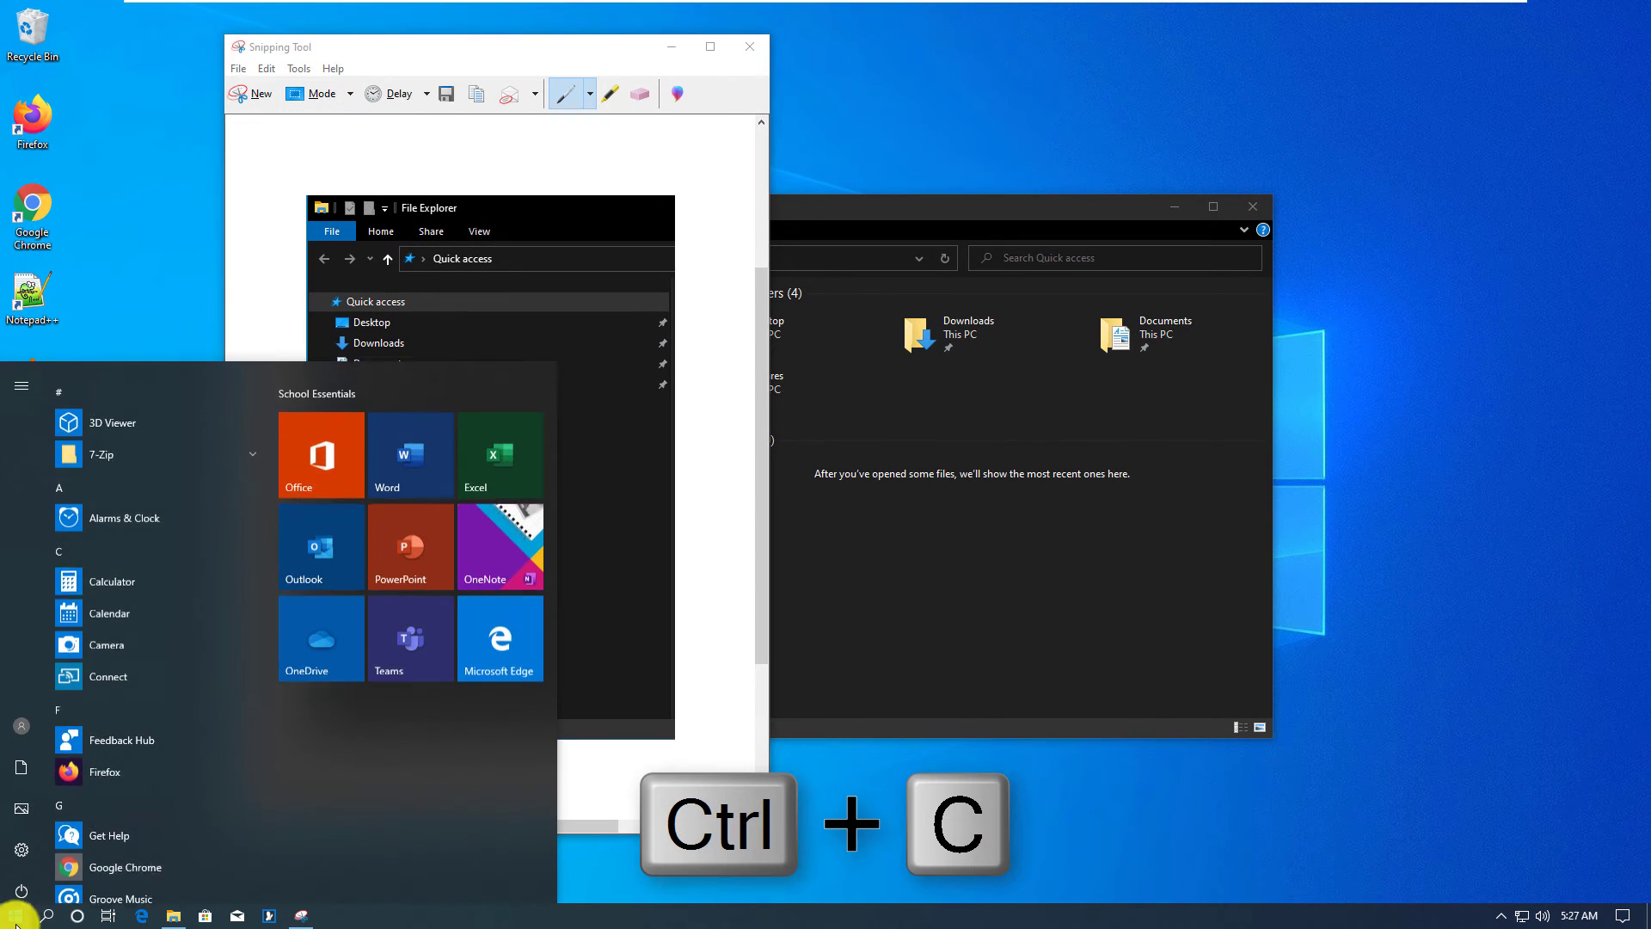
mouse_move(15, 870)
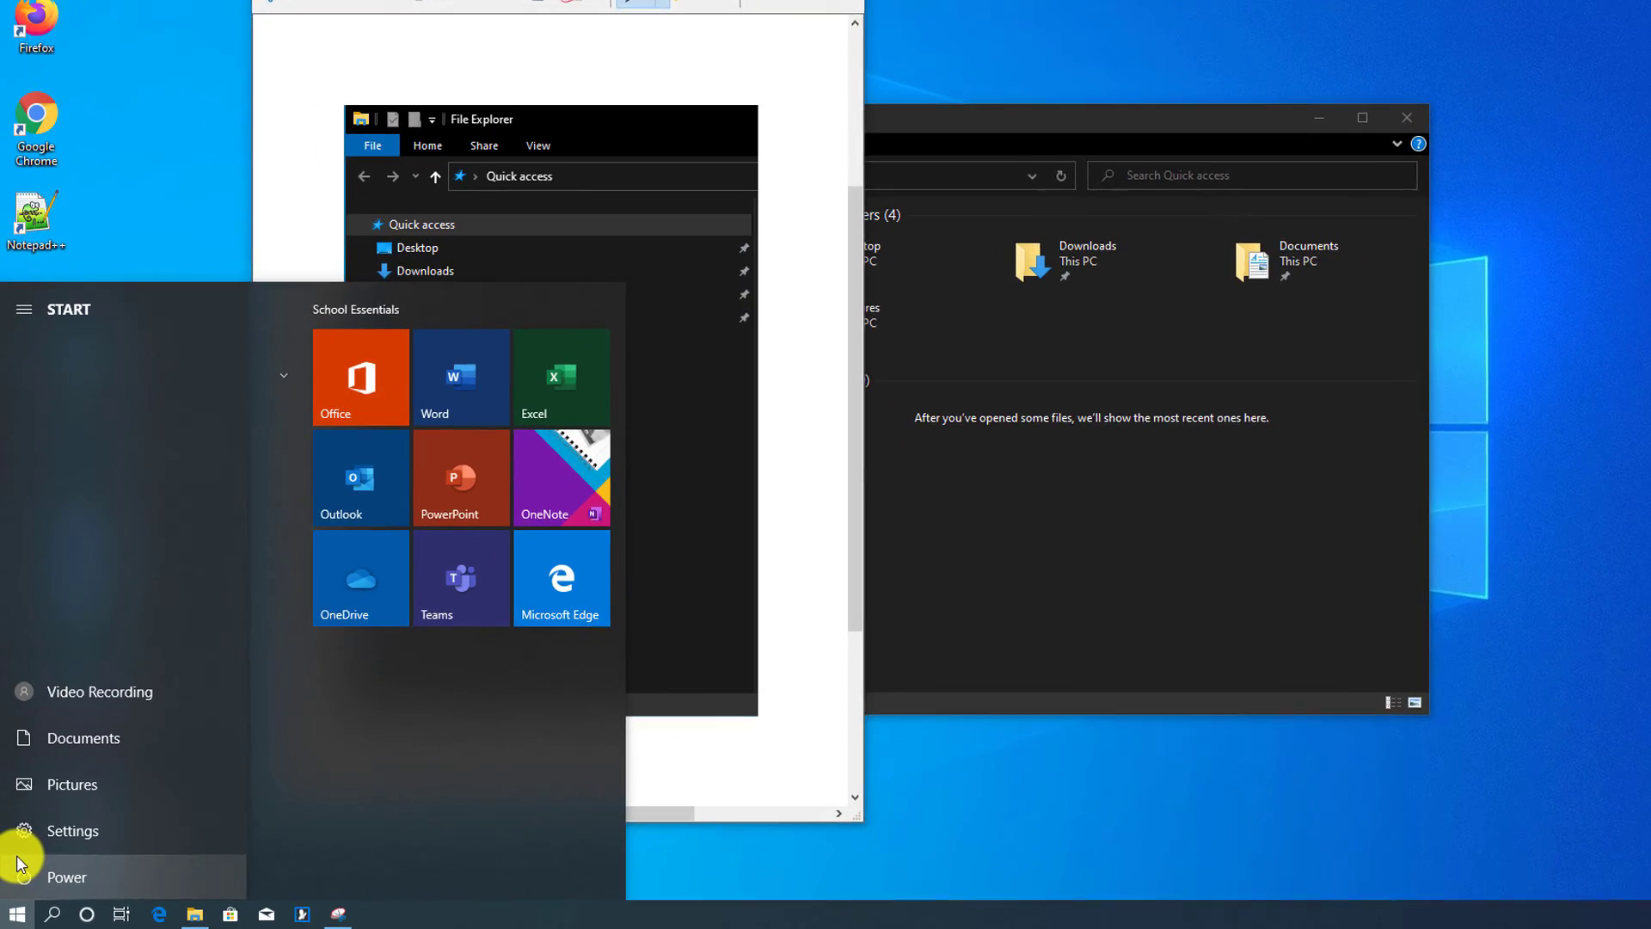
text(p)
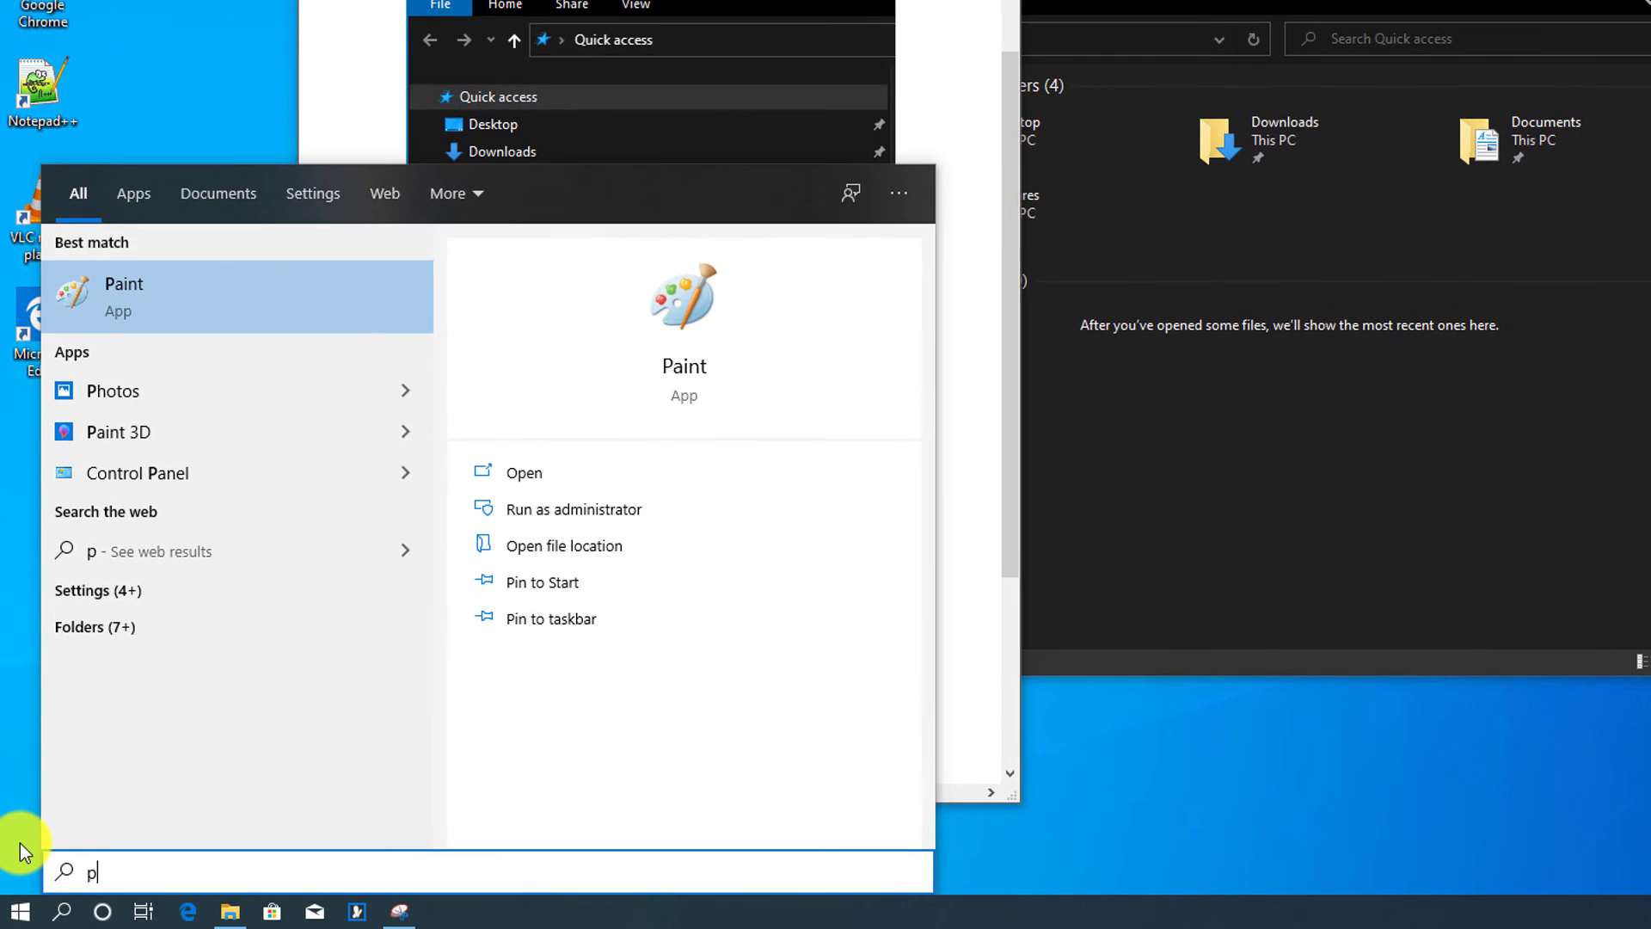
key(BackSpace)
text(word)
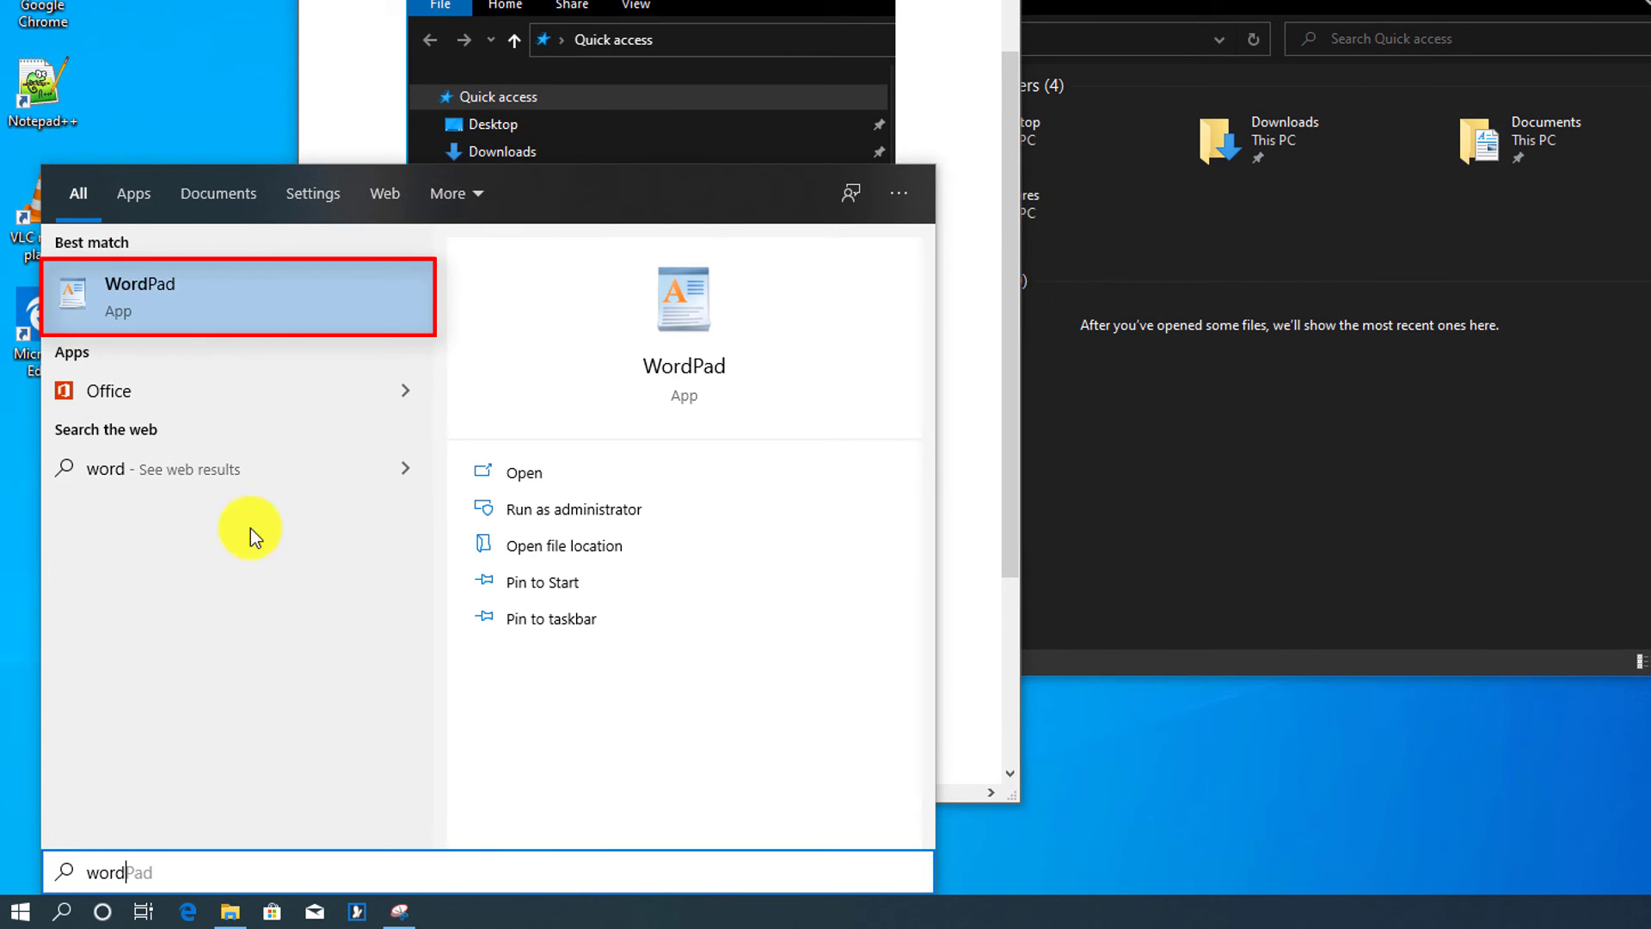
click(159, 295)
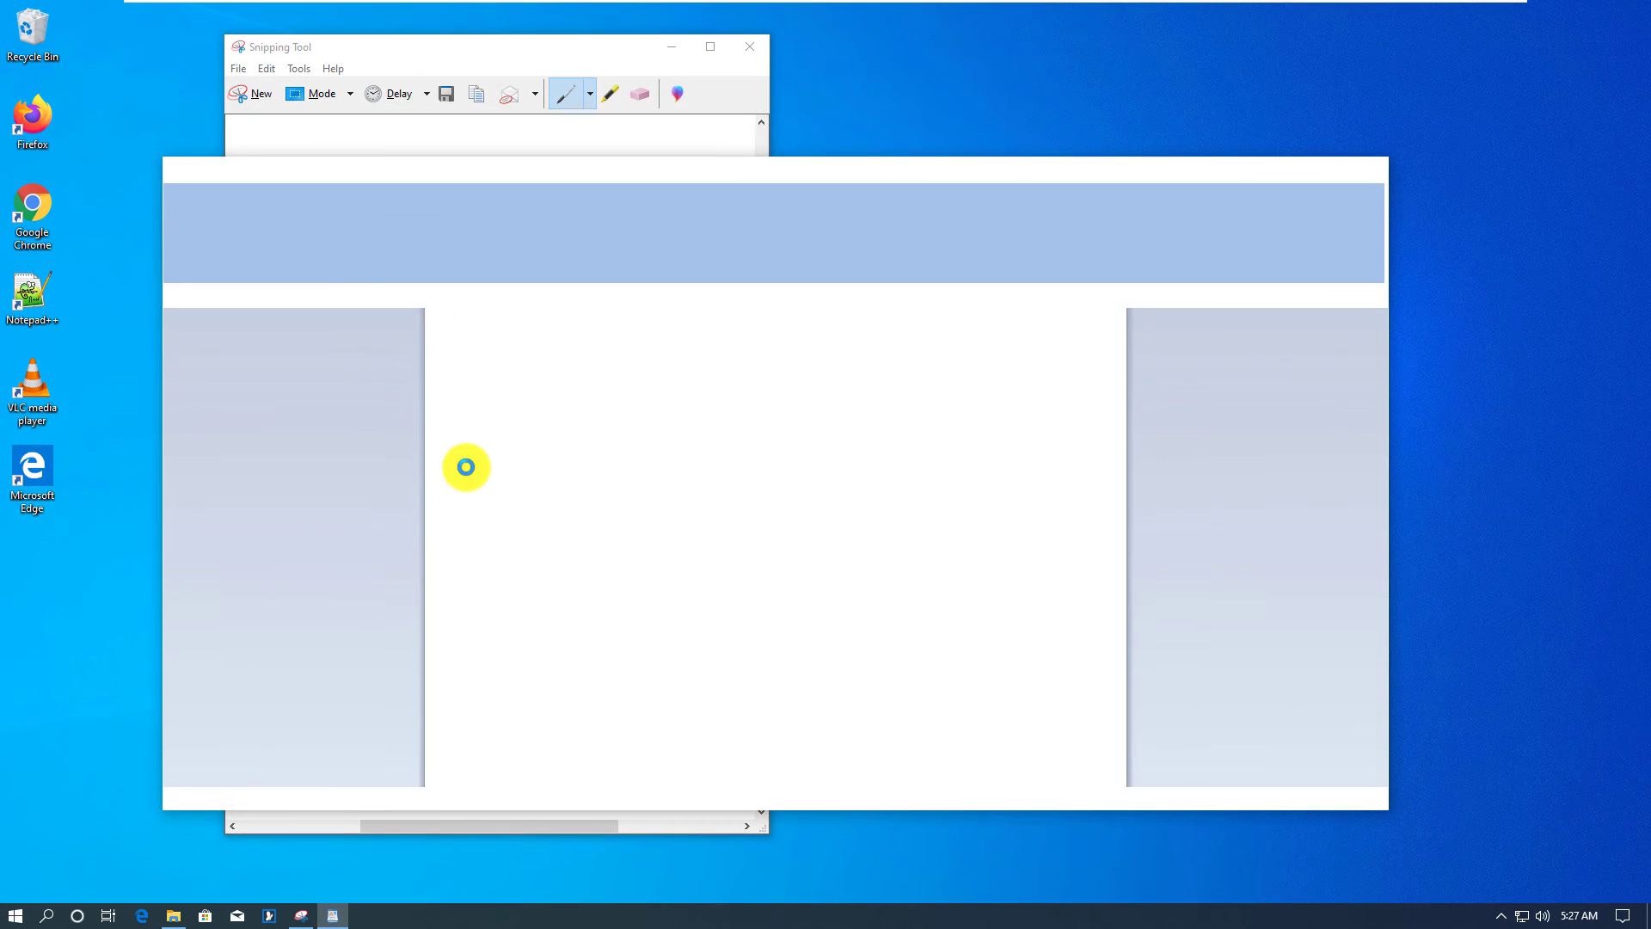
click(187, 229)
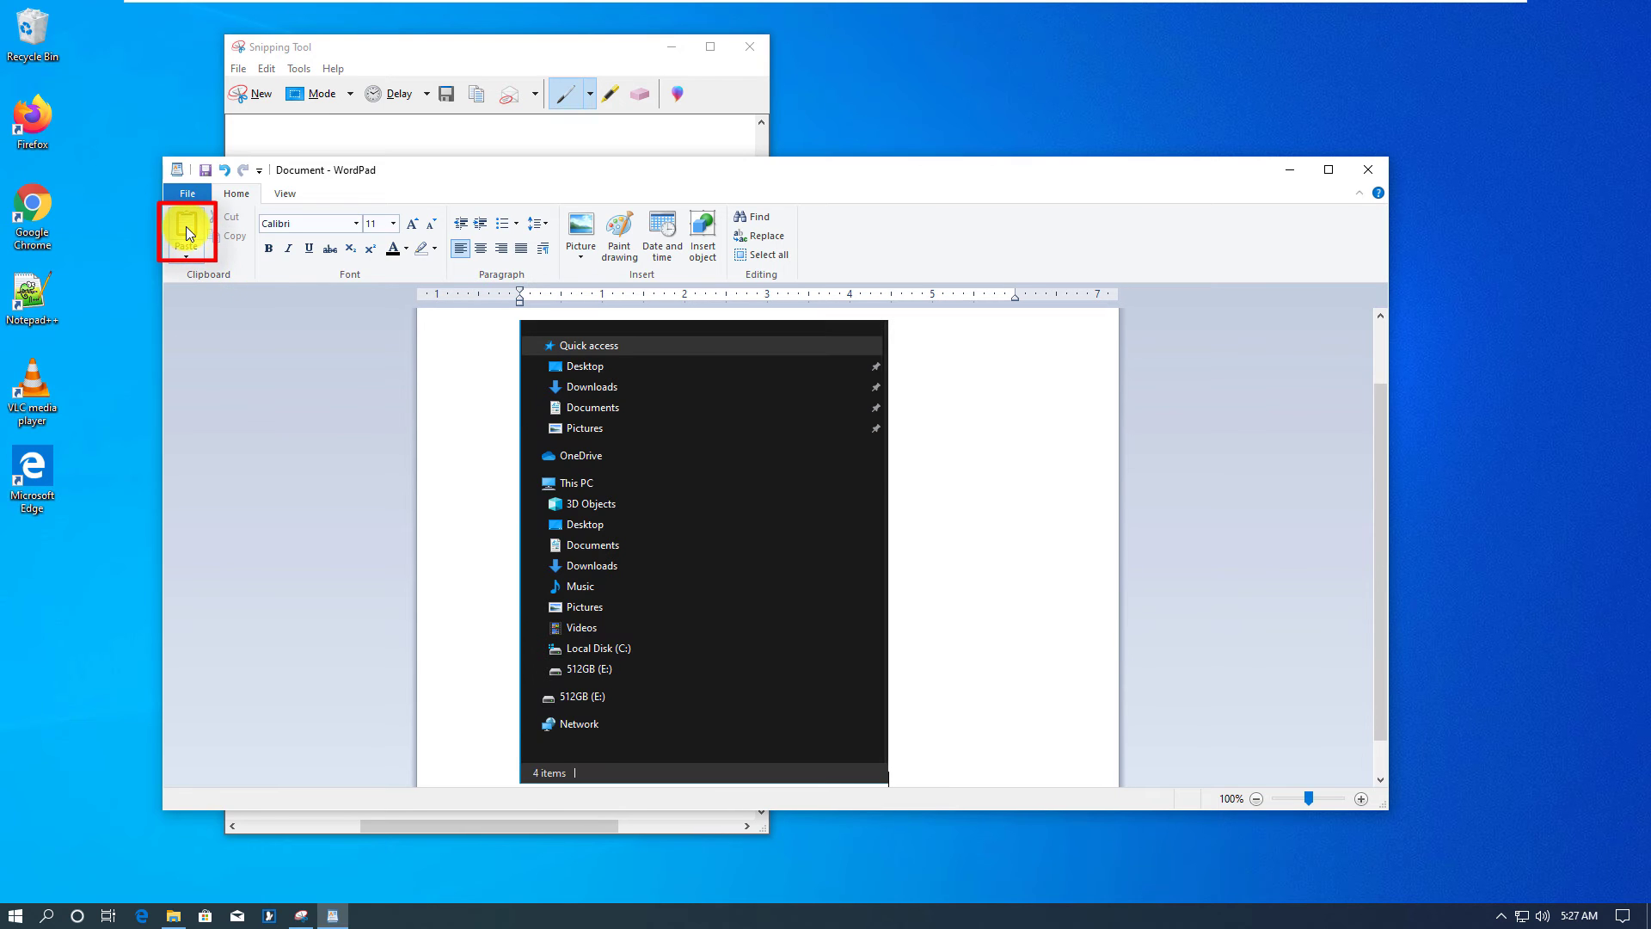
mouse_move(1095, 168)
mouse_down()
mouse_move(1346, 210)
mouse_move(1559, 191)
mouse_move(1562, 172)
mouse_move(1118, 184)
mouse_up()
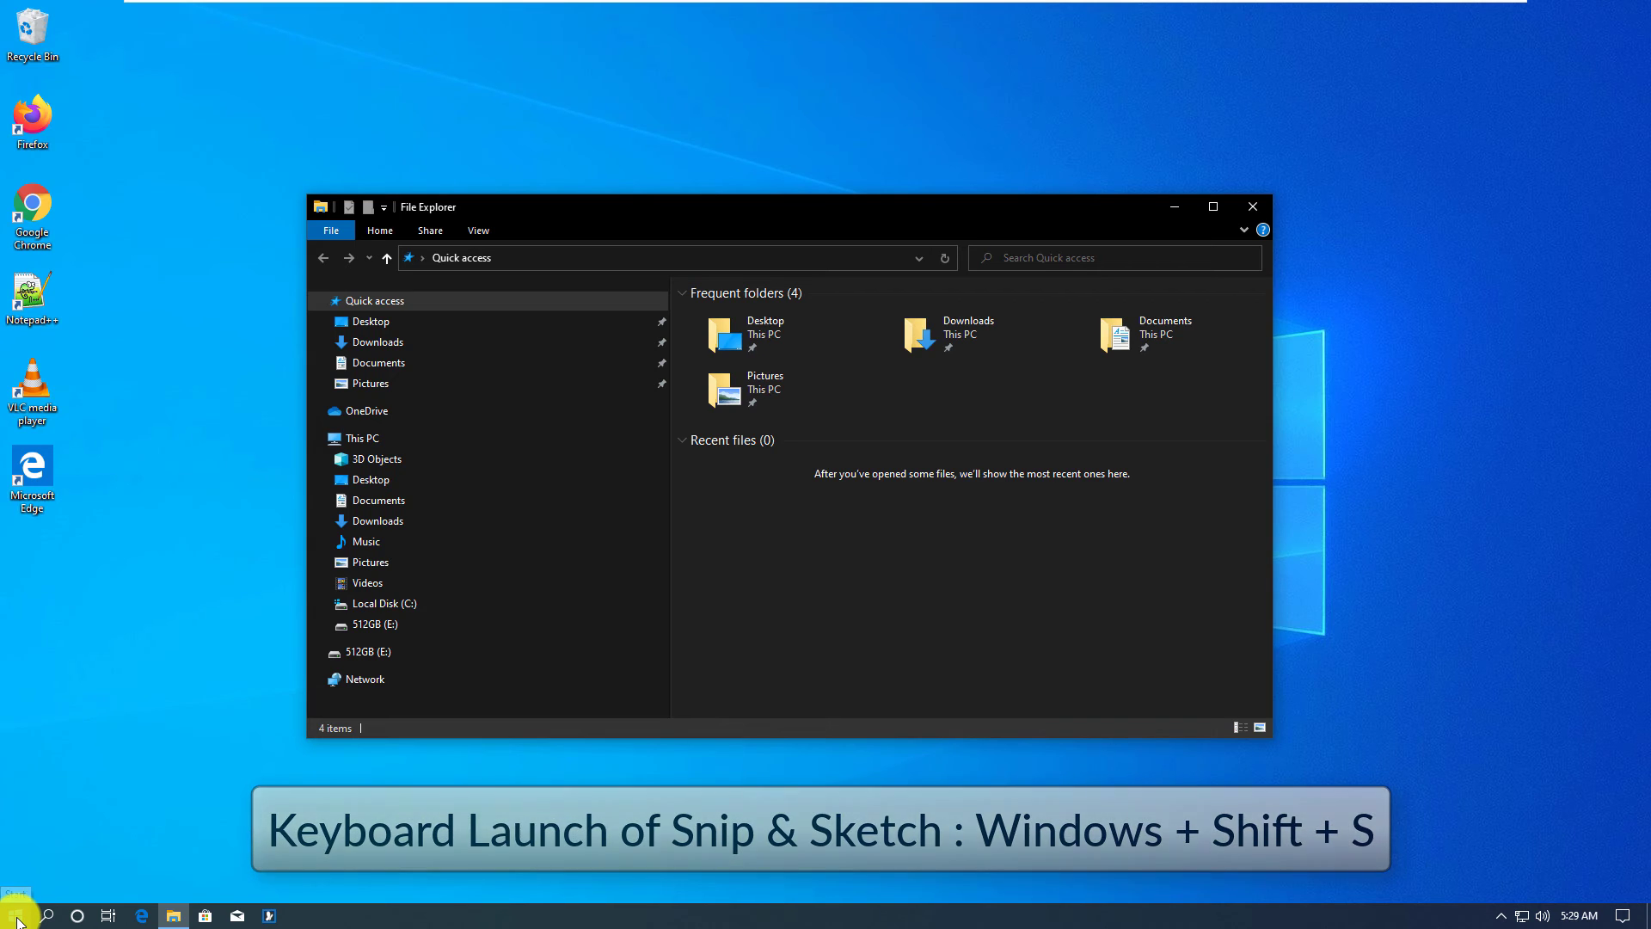
Step: Snip the File Explorer window in Snip & Sketch, highlight beside Desktop, and copy the result
click(16, 915)
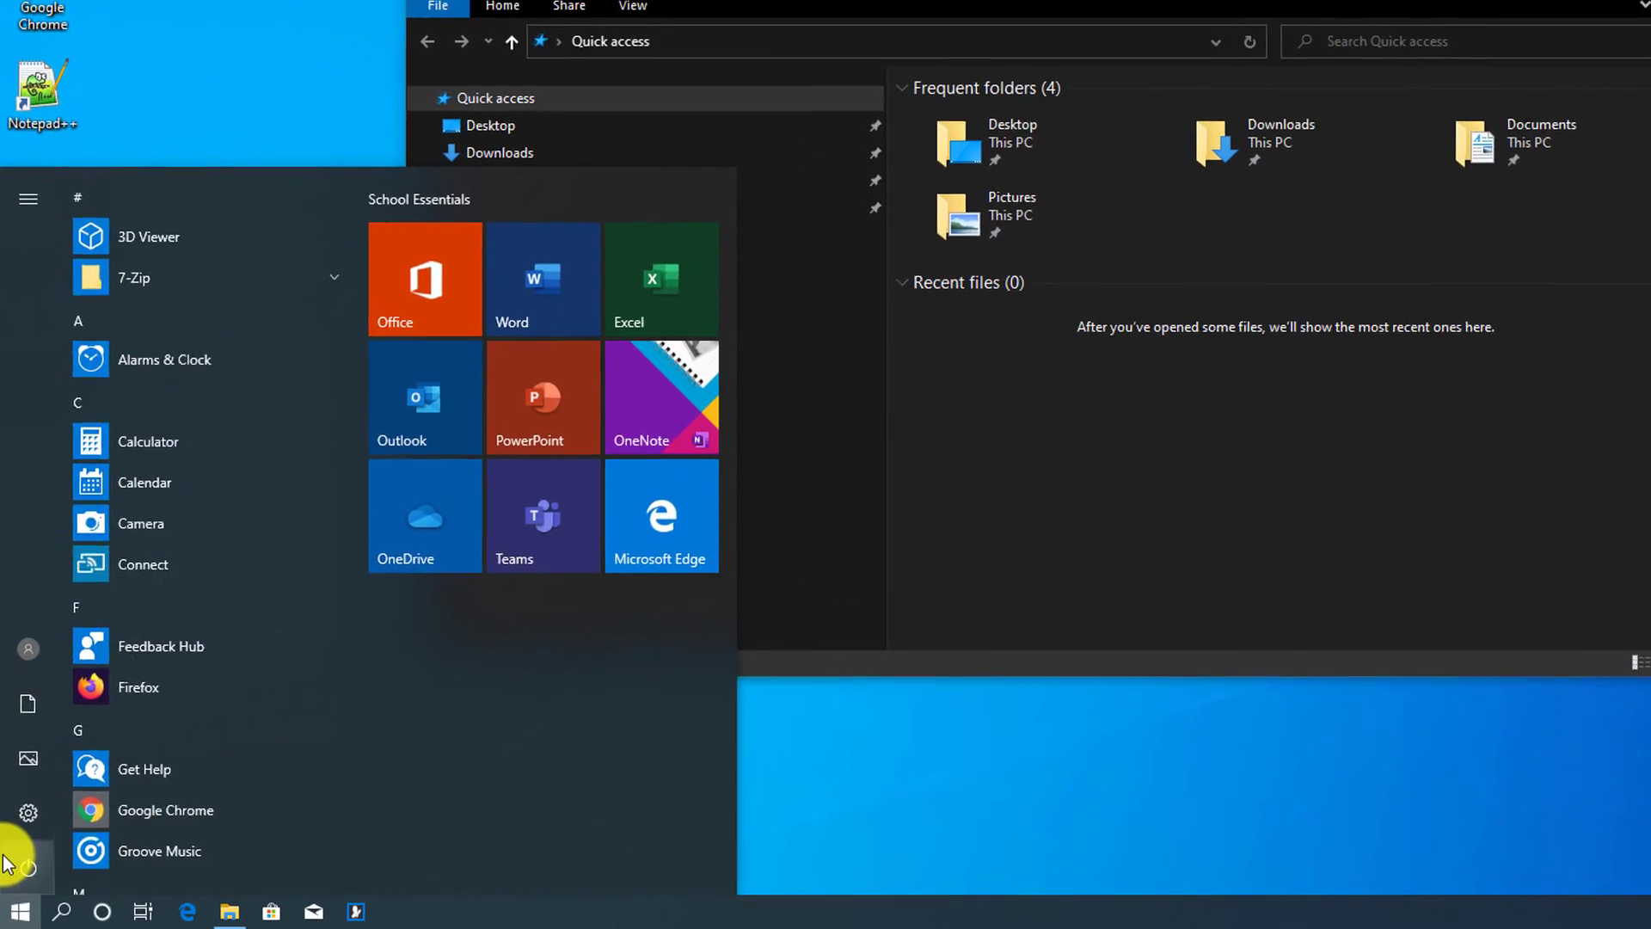
text(snip)
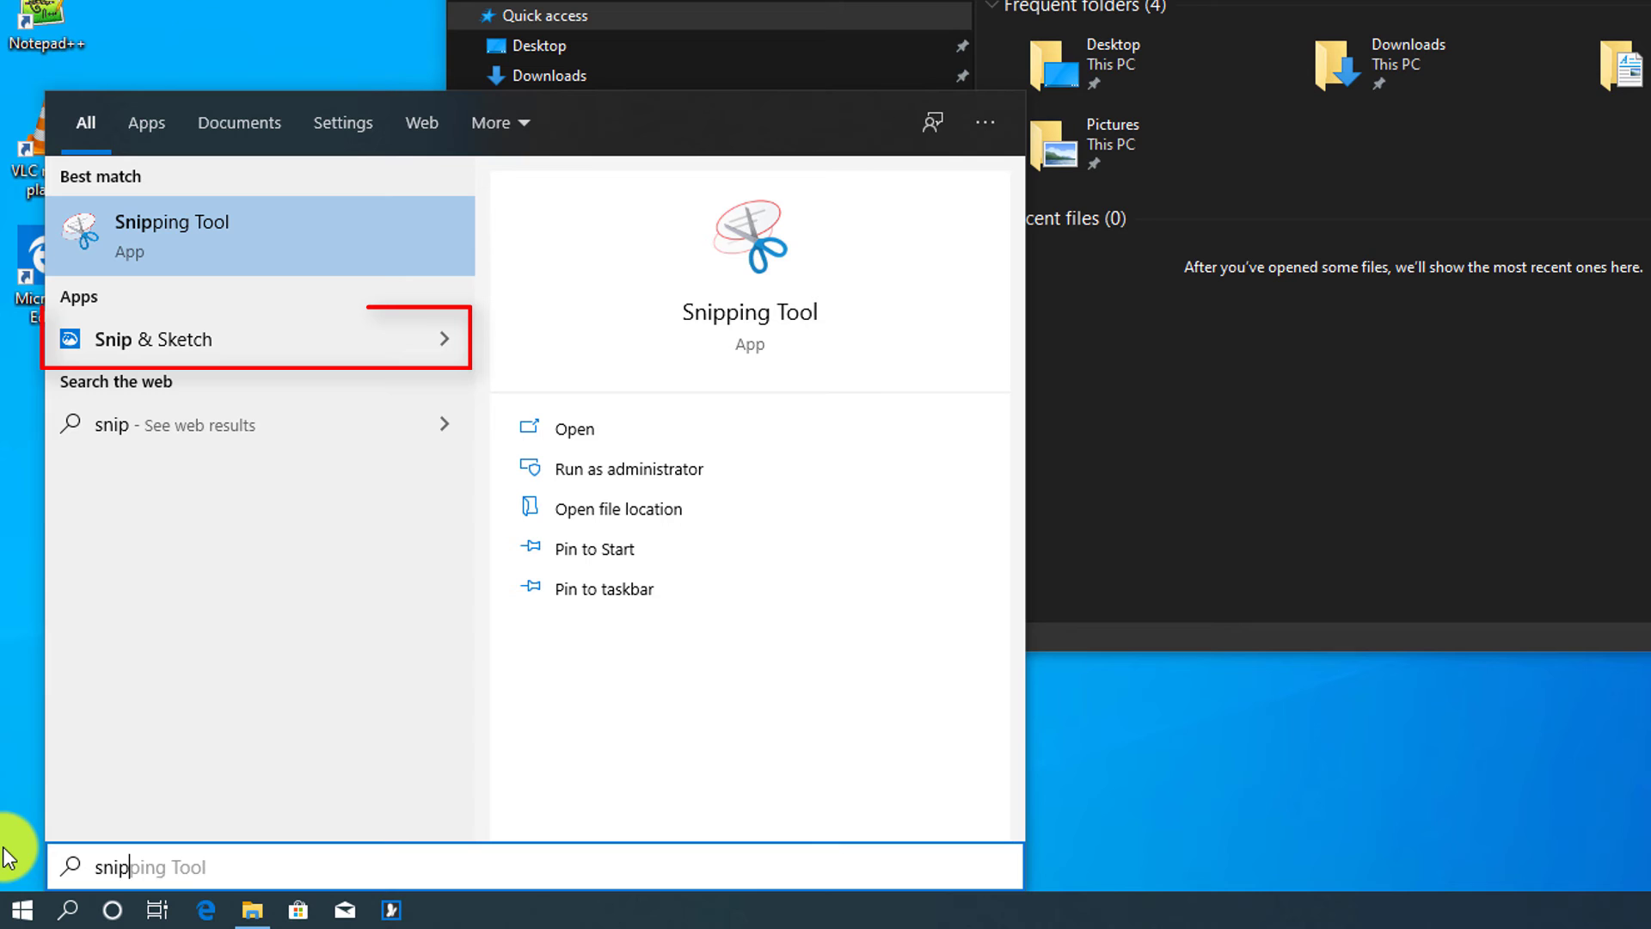
click(144, 343)
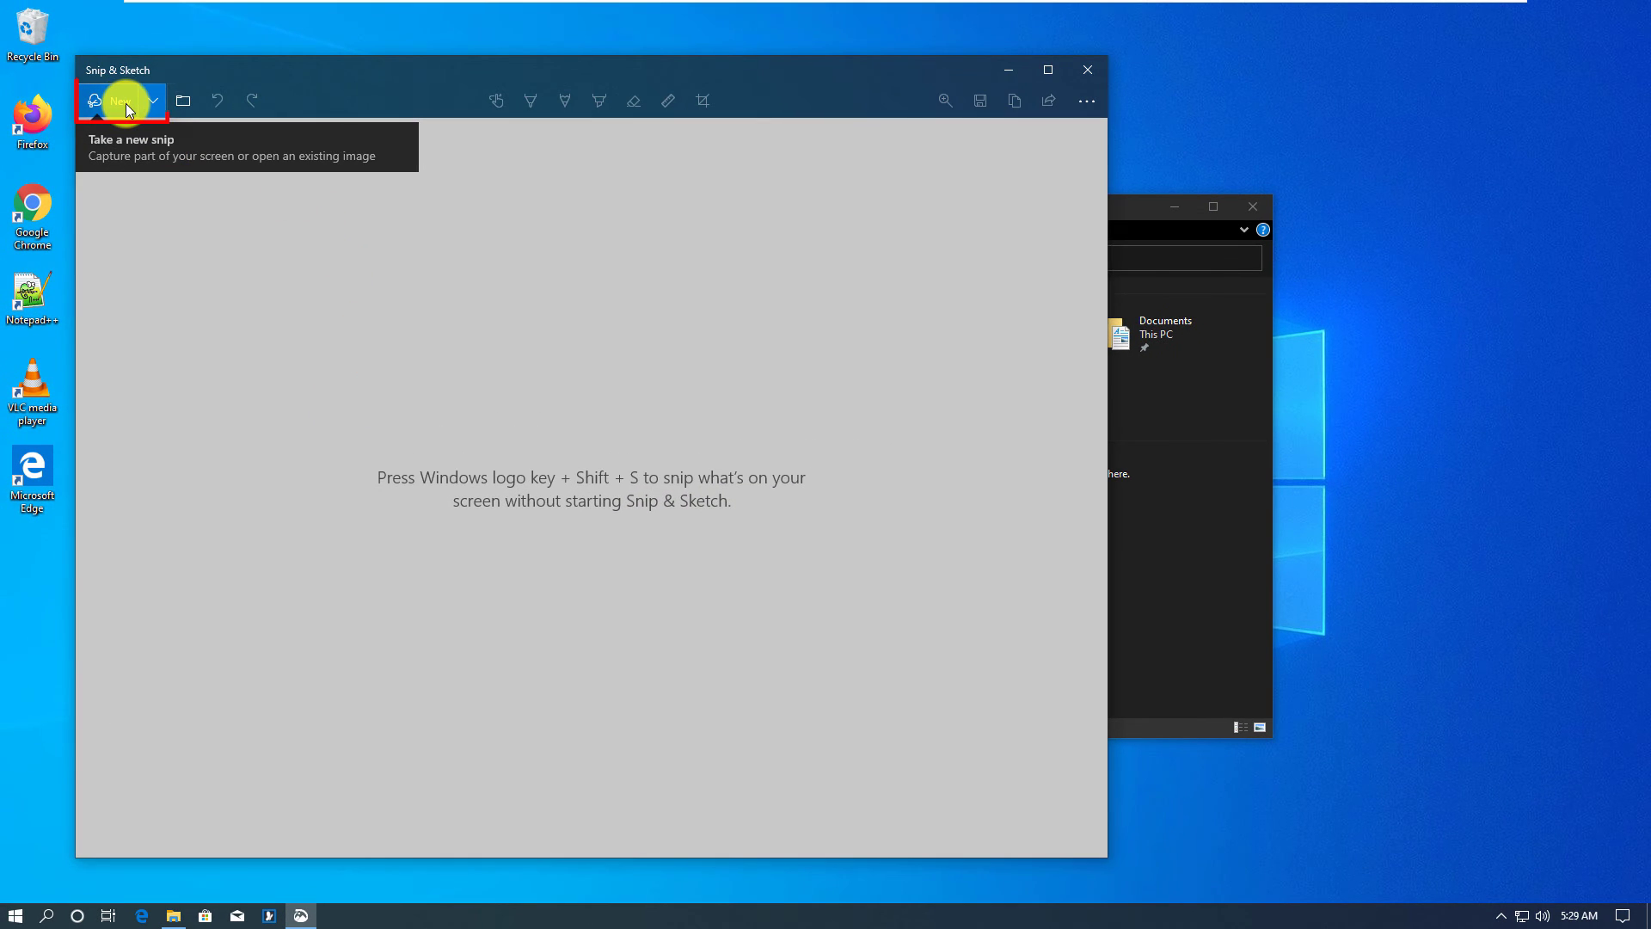
click(125, 100)
mouse_move(306, 192)
mouse_down()
mouse_move(1375, 682)
mouse_move(1247, 736)
mouse_move(1268, 738)
mouse_up()
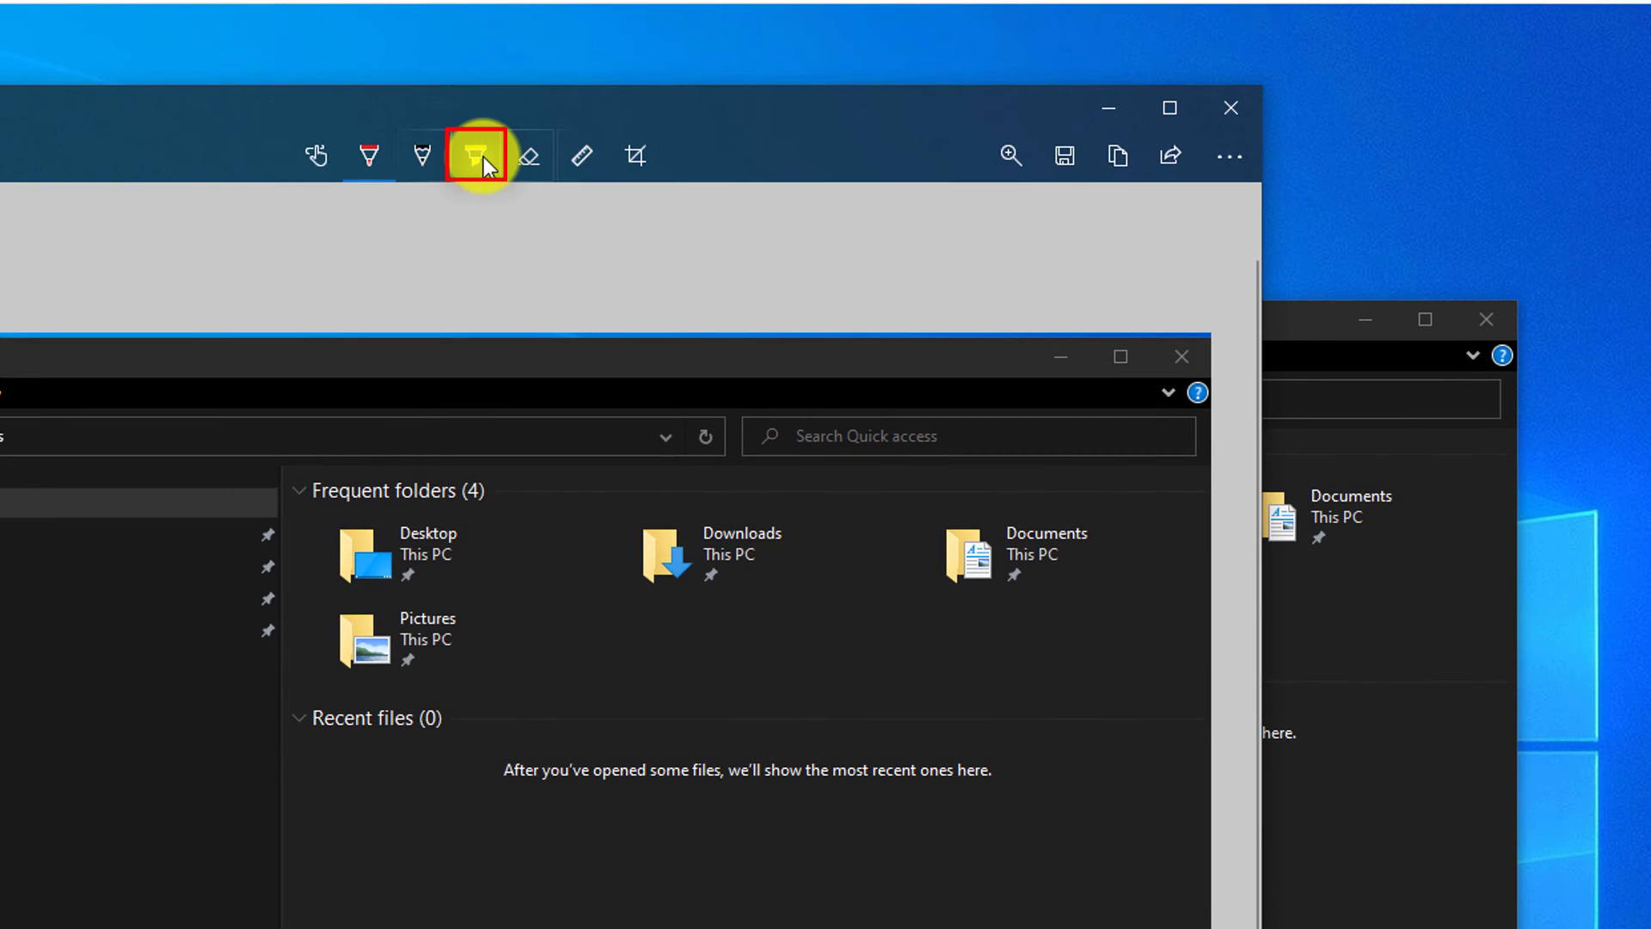
click(479, 158)
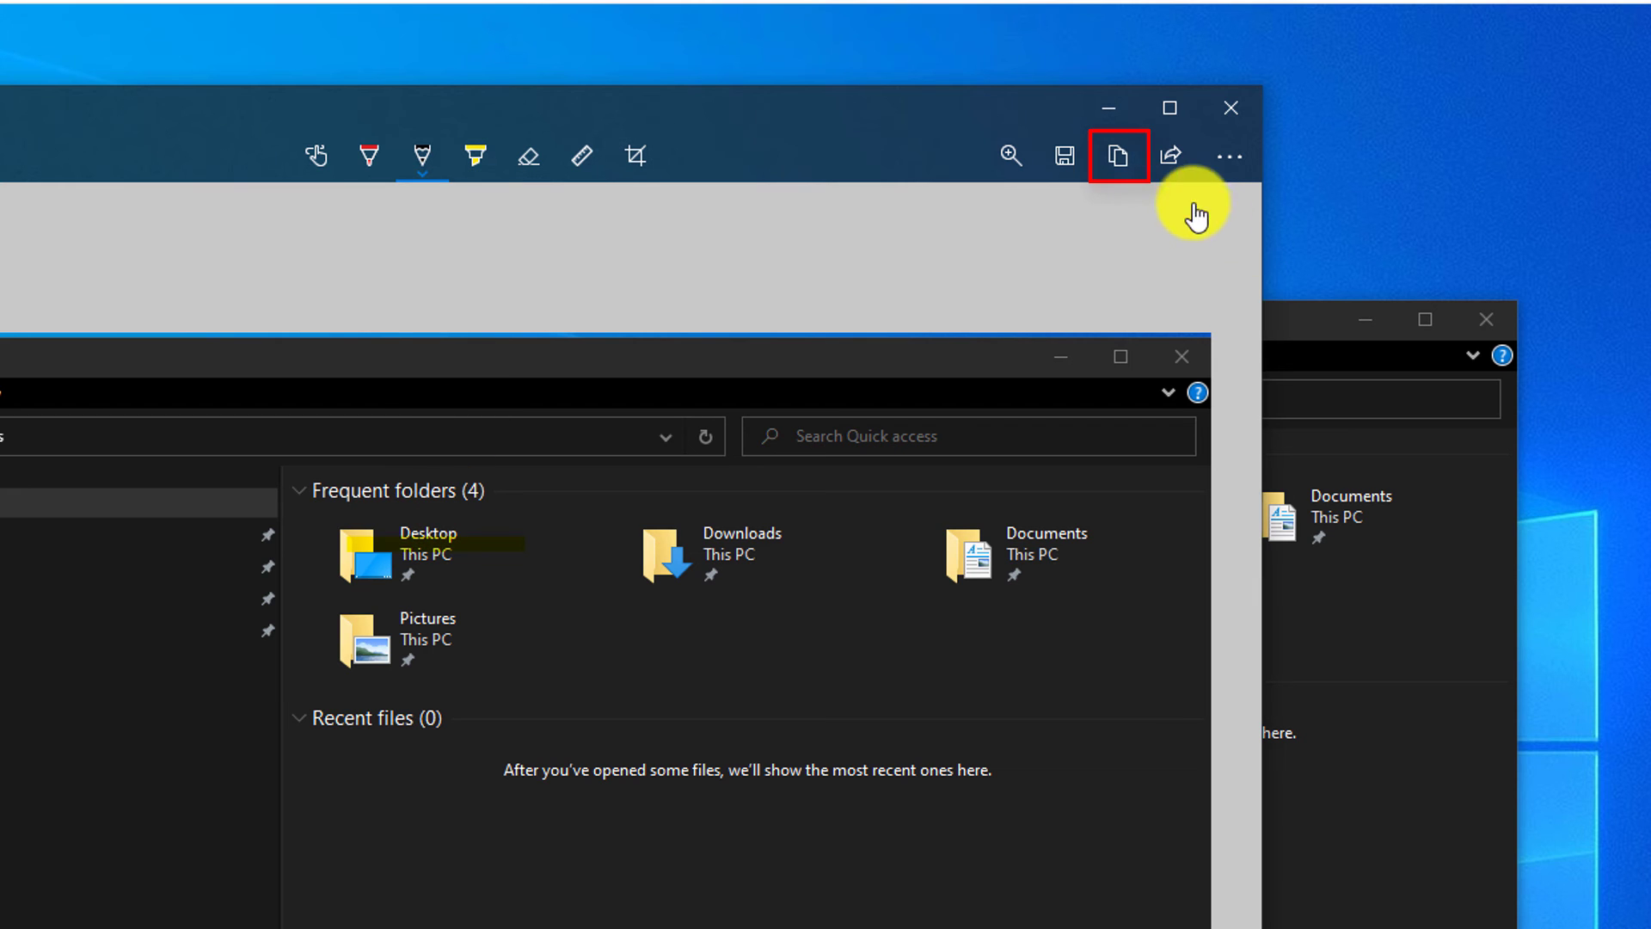
click(1119, 157)
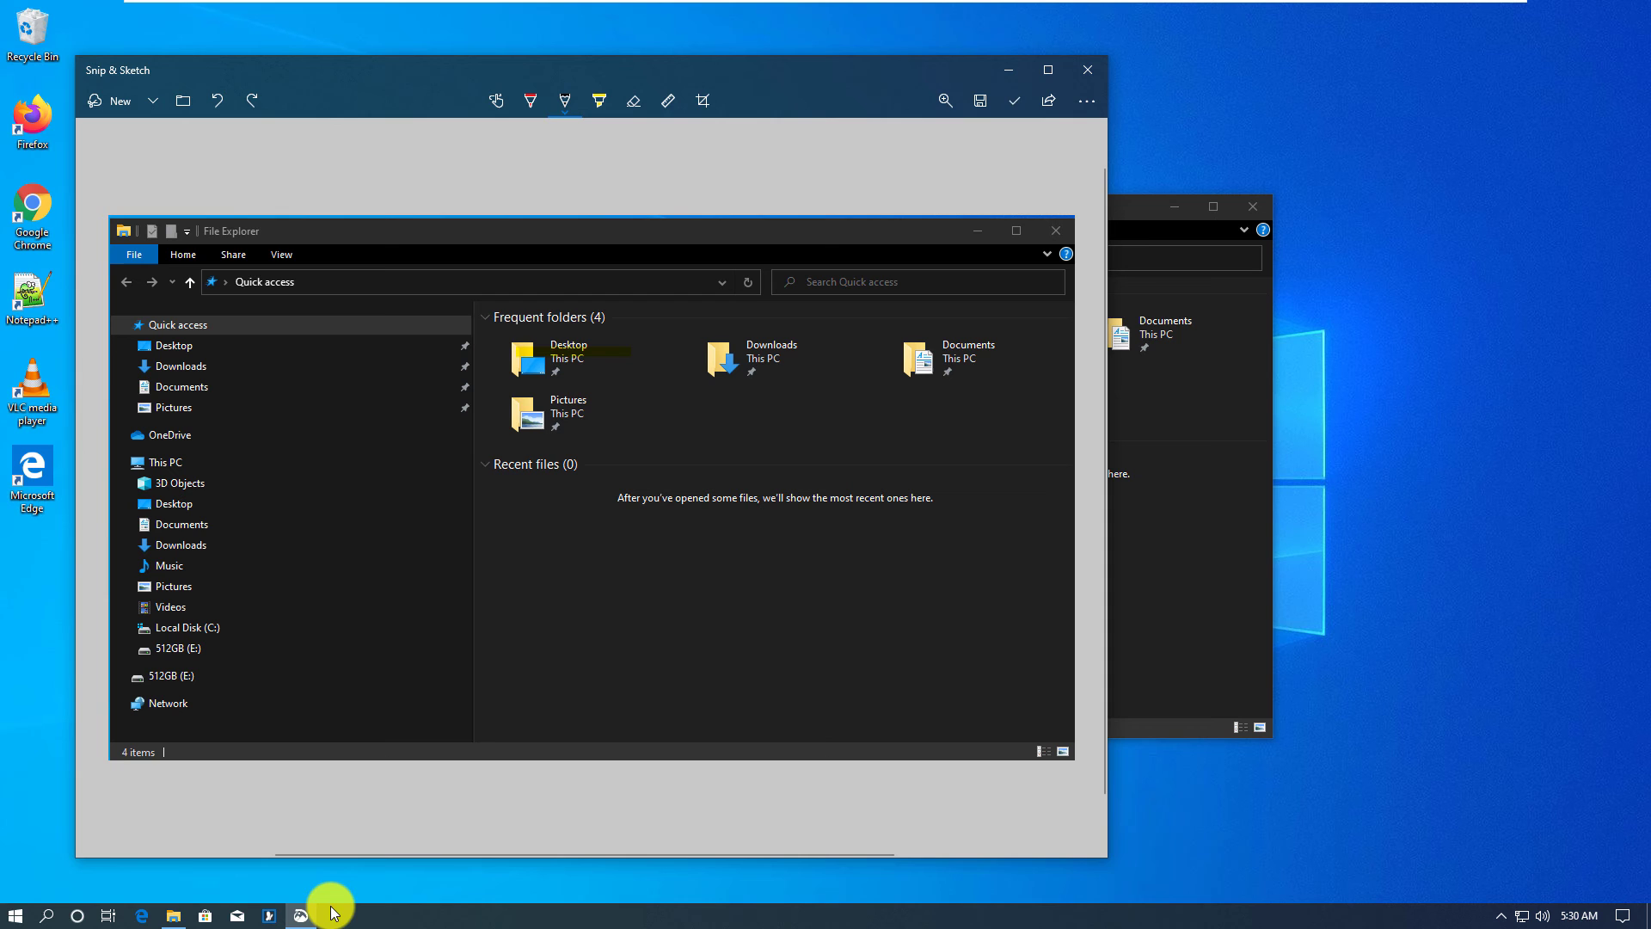
Step: Open the Start menu to launch Microsoft Edge at microsoft.com
click(16, 919)
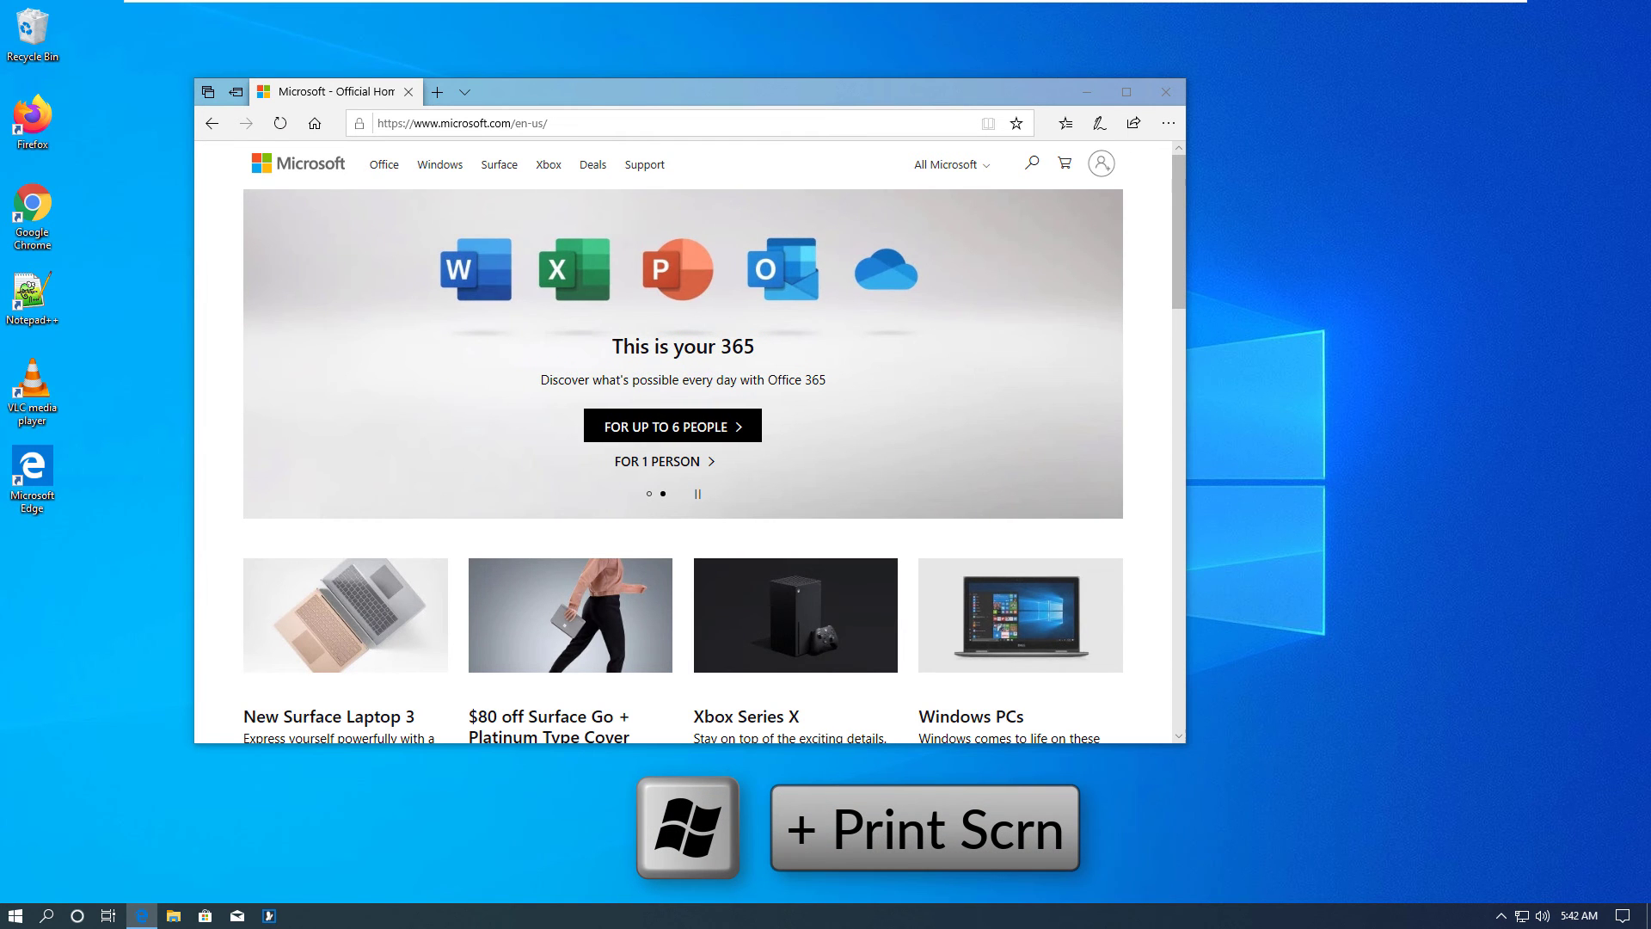
Step: Take a Win+Print Screen screenshot and select Screenshot (1) in Pictures > Screenshots
key(super+Print)
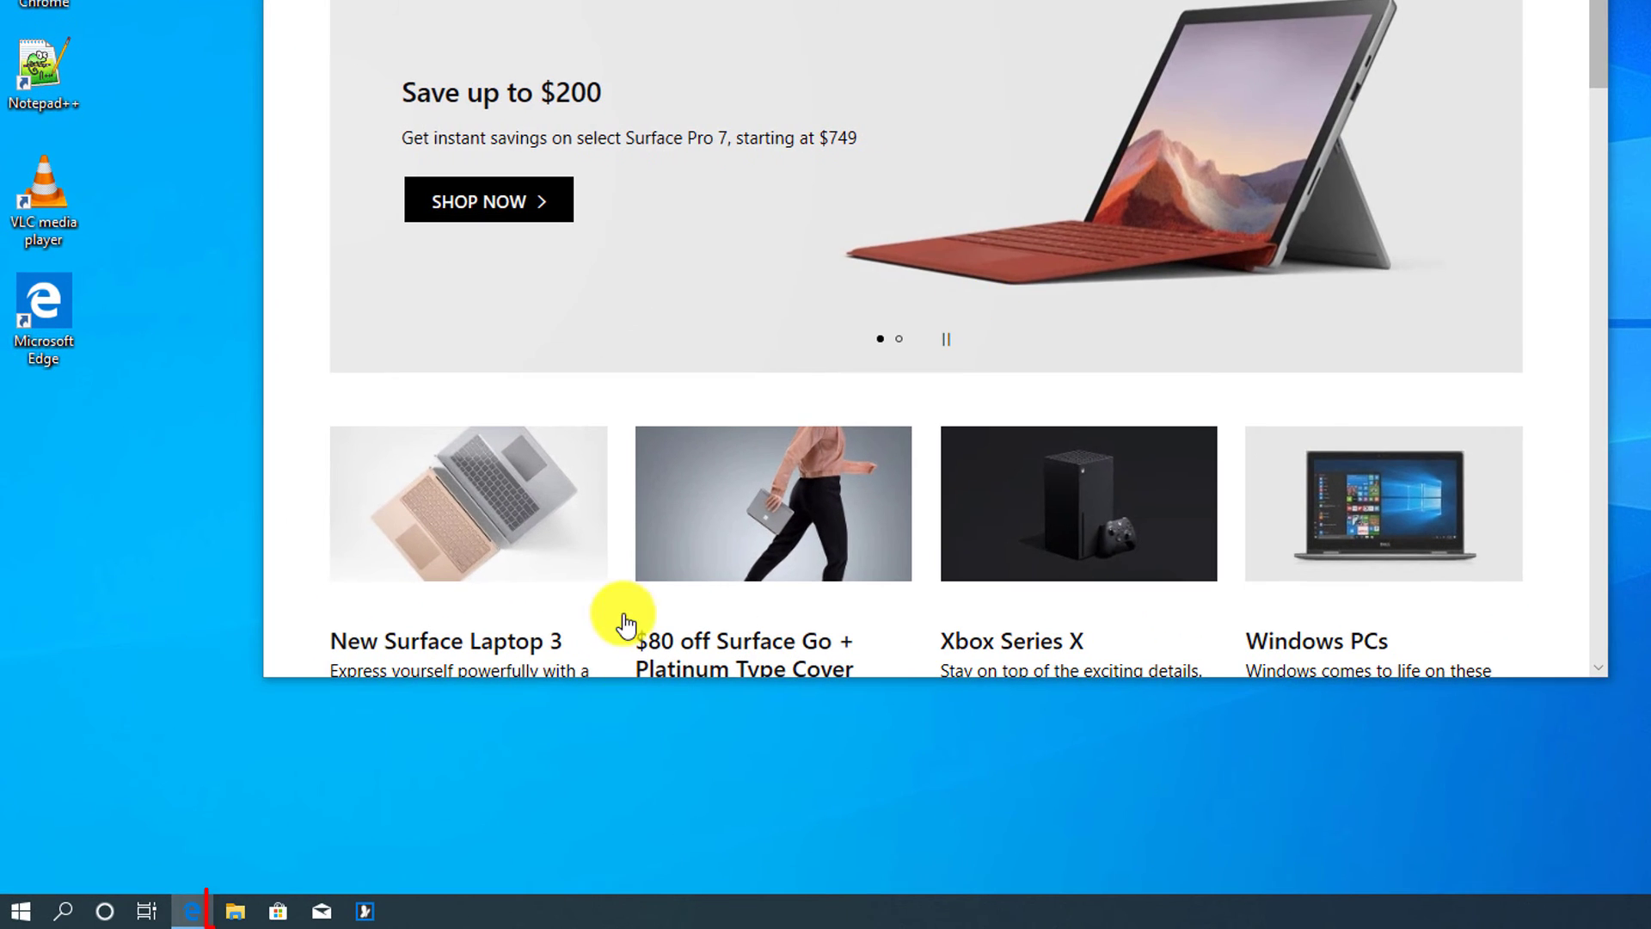
click(239, 912)
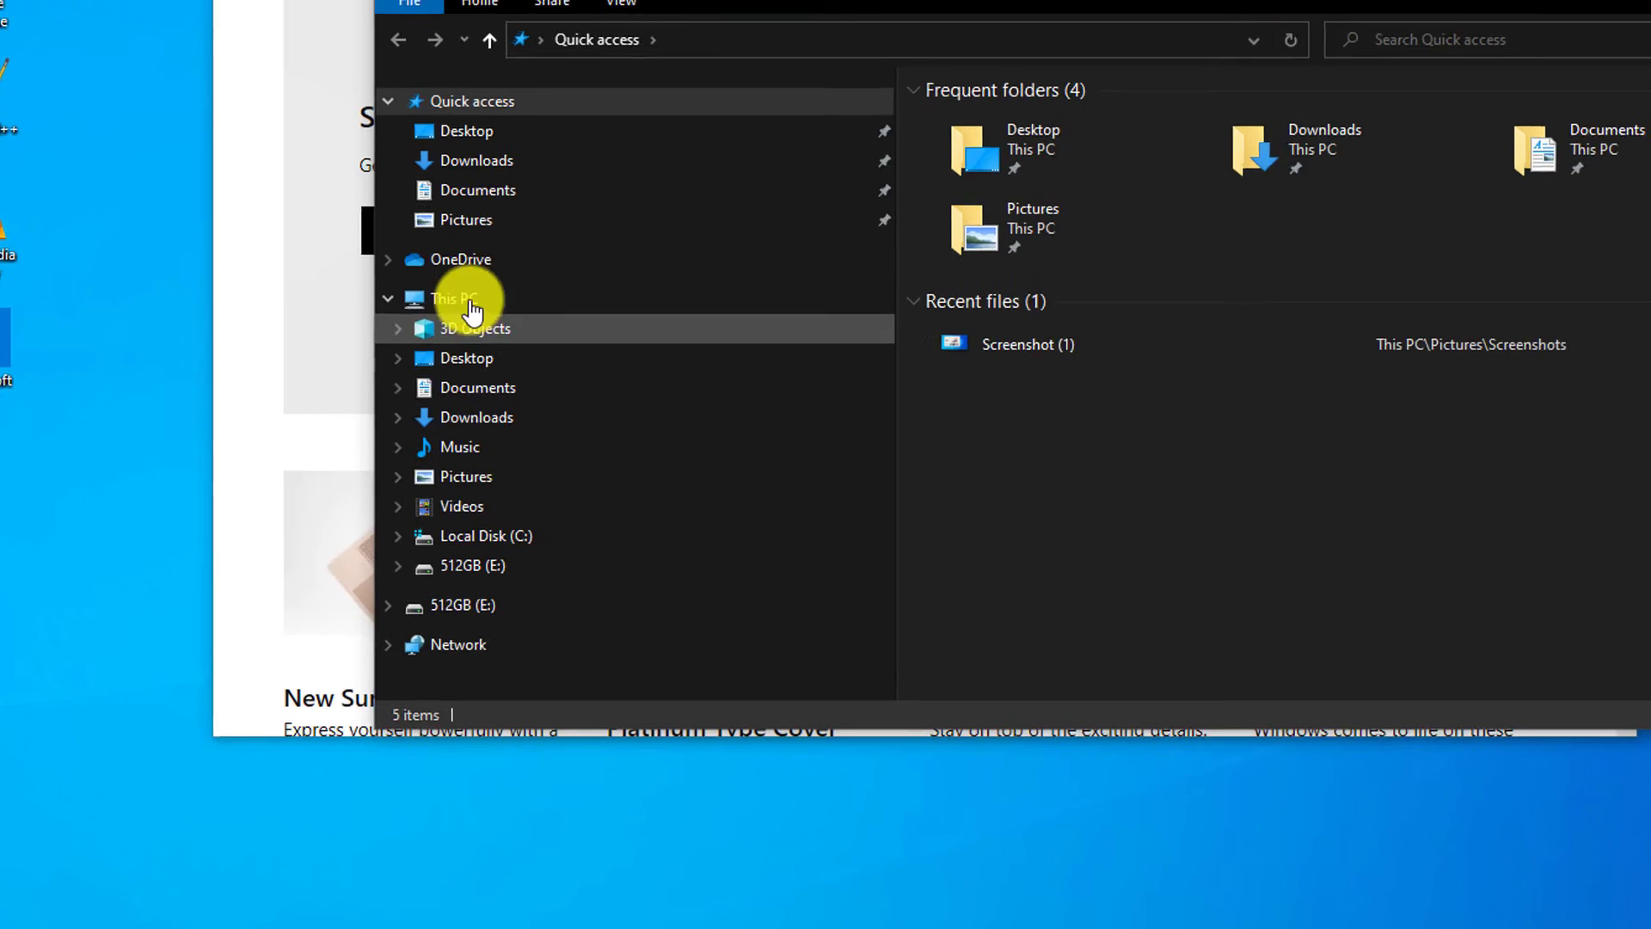
click(537, 437)
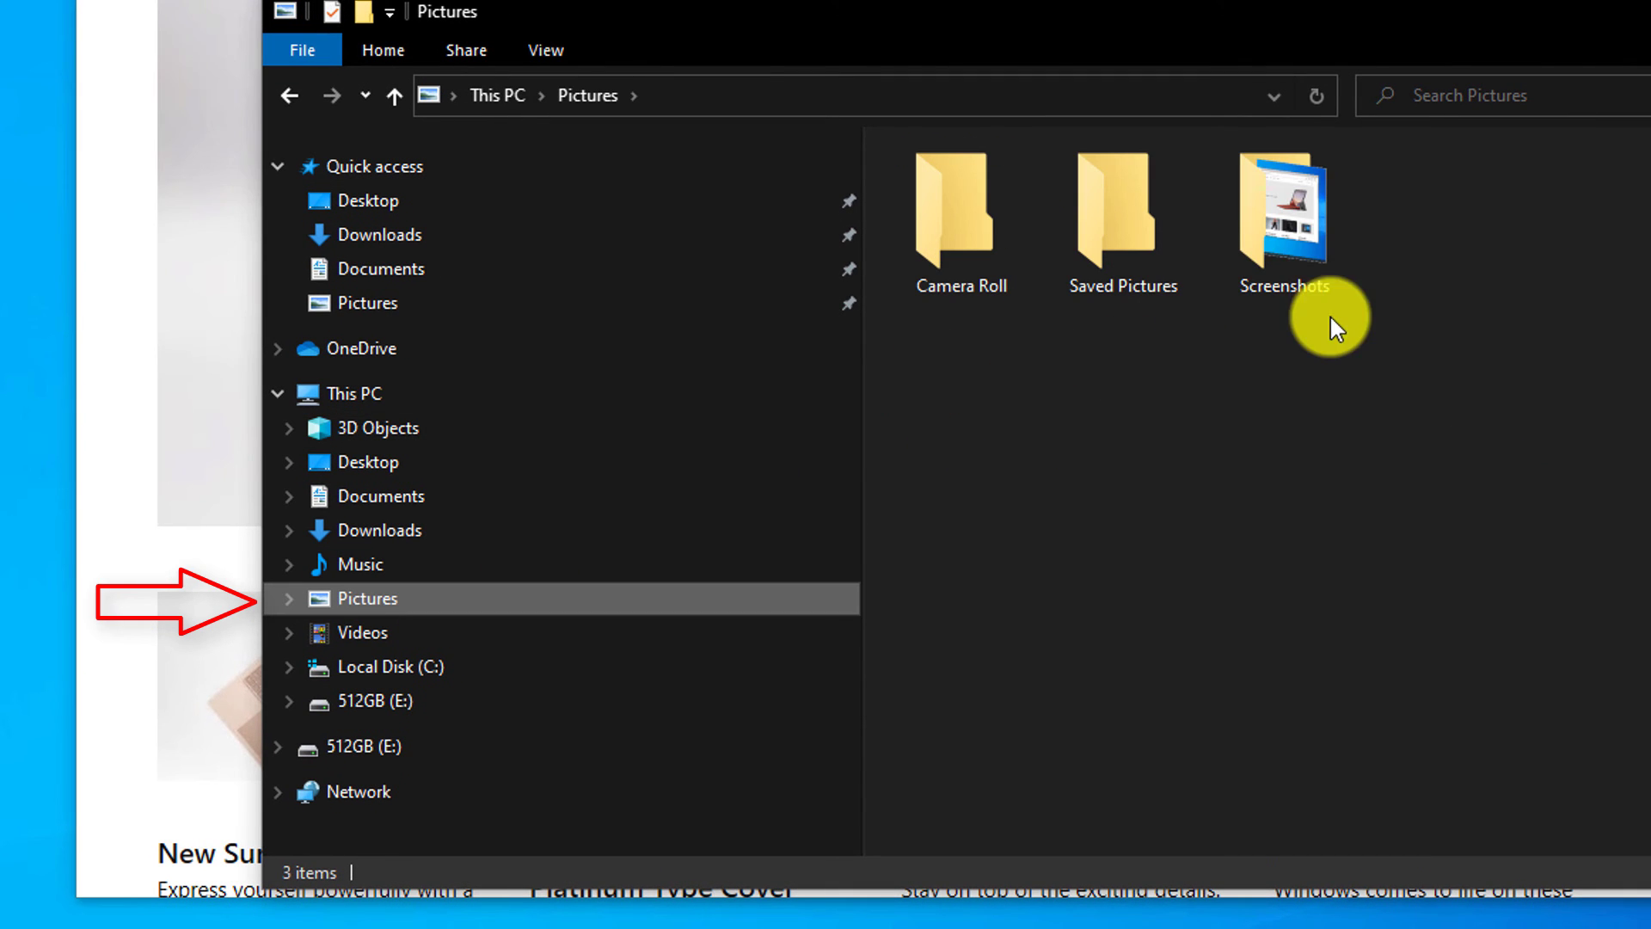
double_click(1297, 241)
click(954, 236)
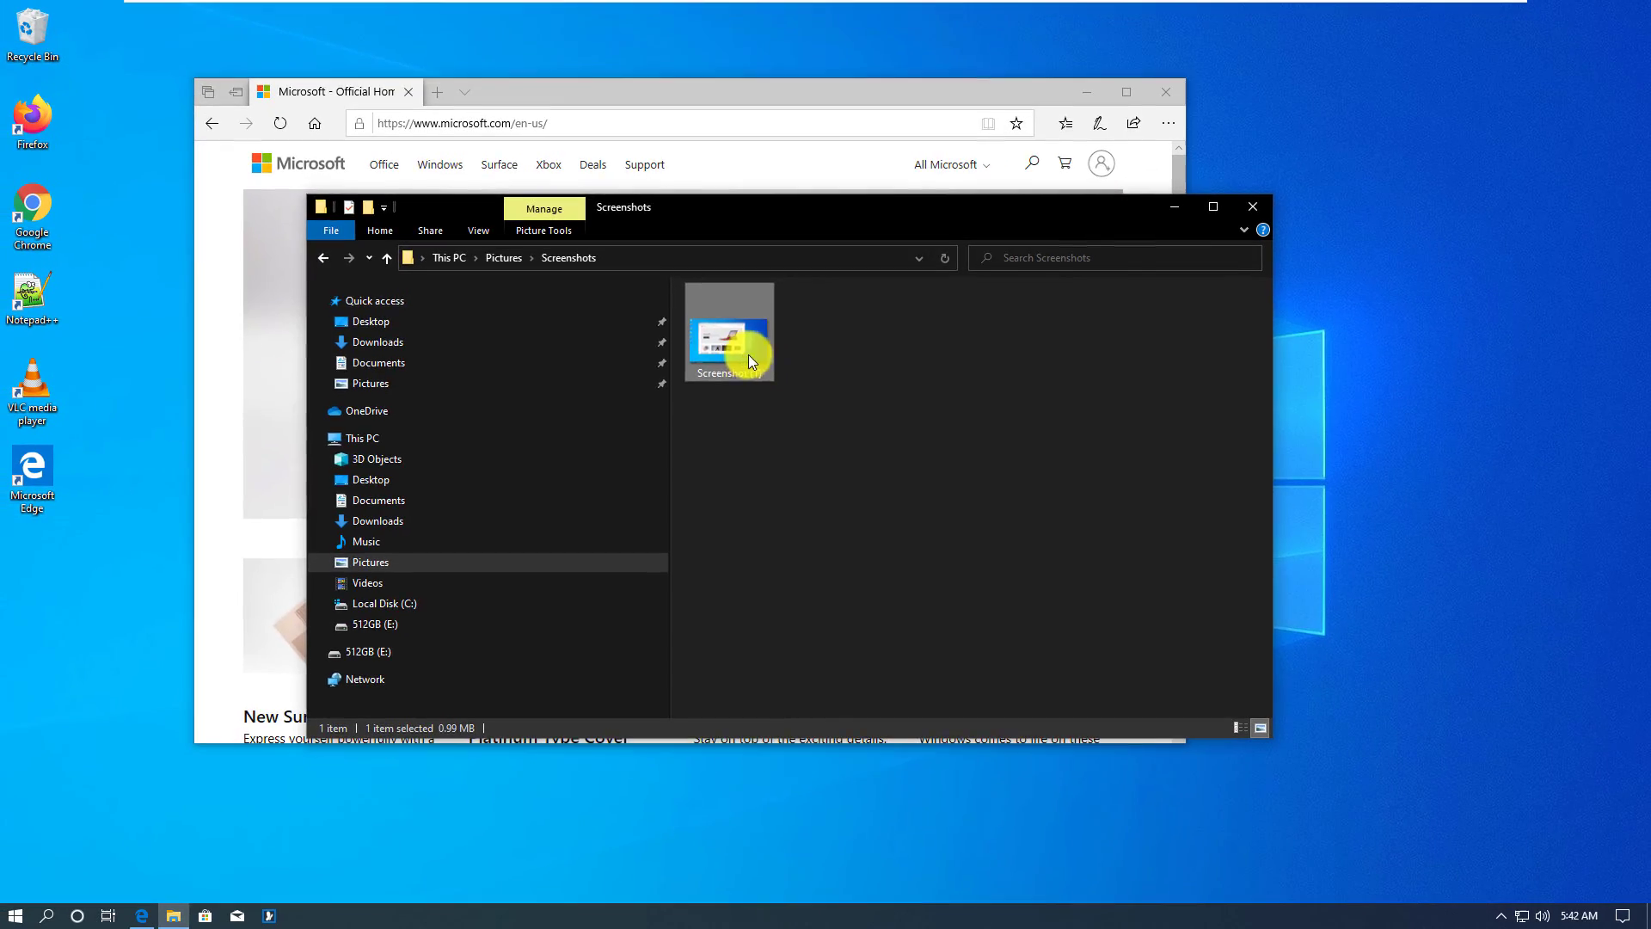